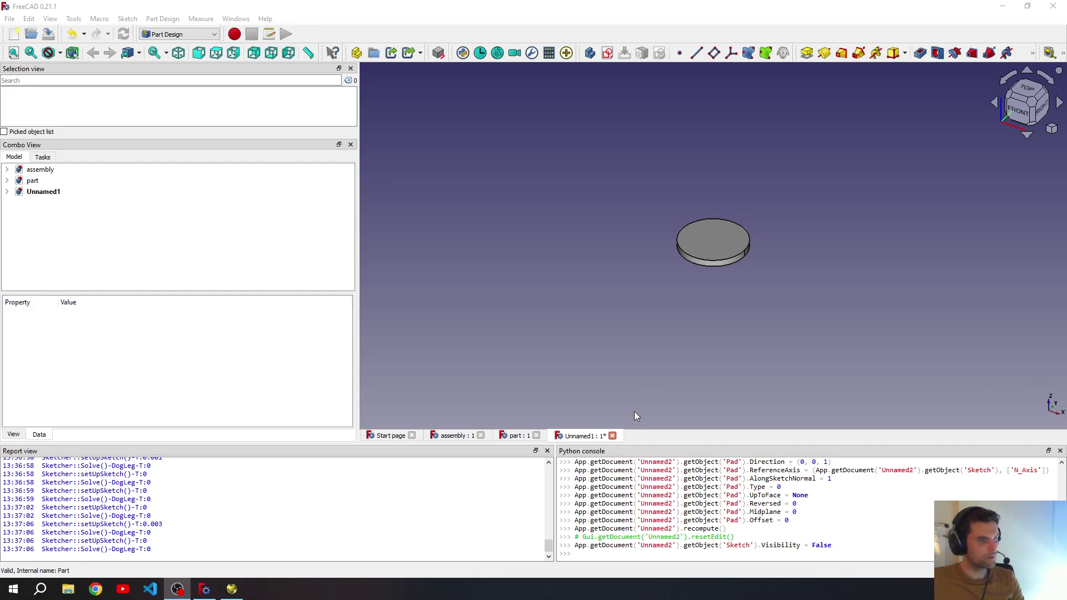
Switch to OpenSCAD, widen the code editor, and examine the sub_part and part modules.
left_click_drag(555, 511, 312, 519)
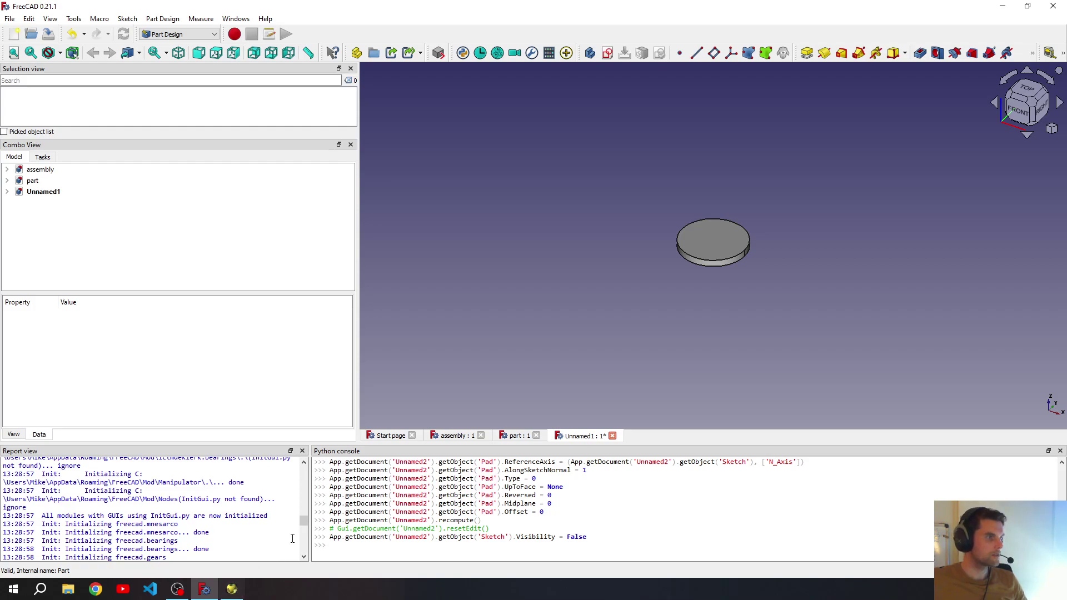
left_click(231, 589)
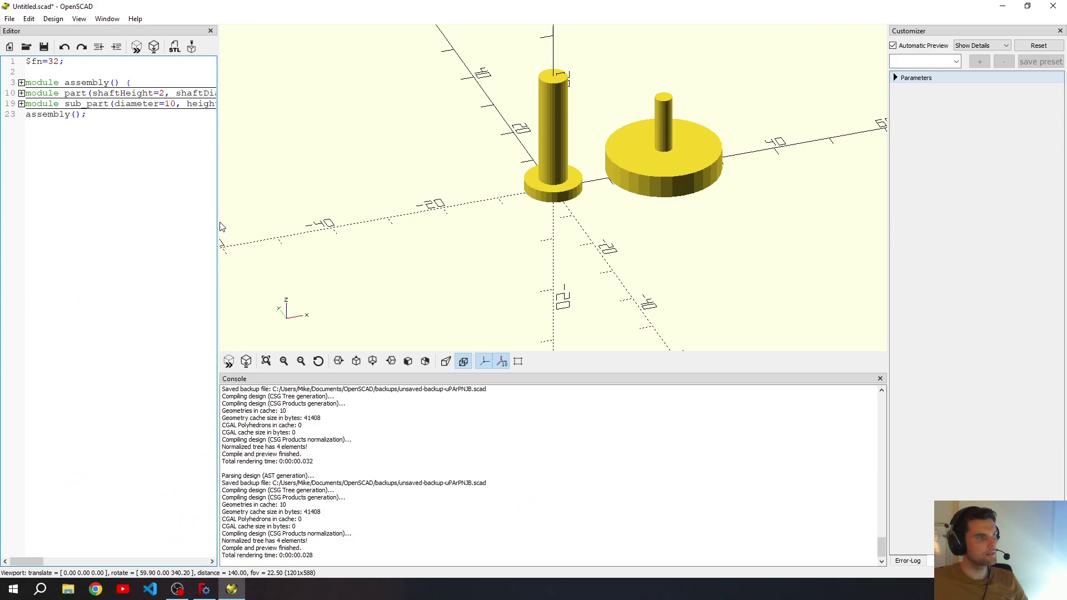
left_click_drag(218, 222, 371, 213)
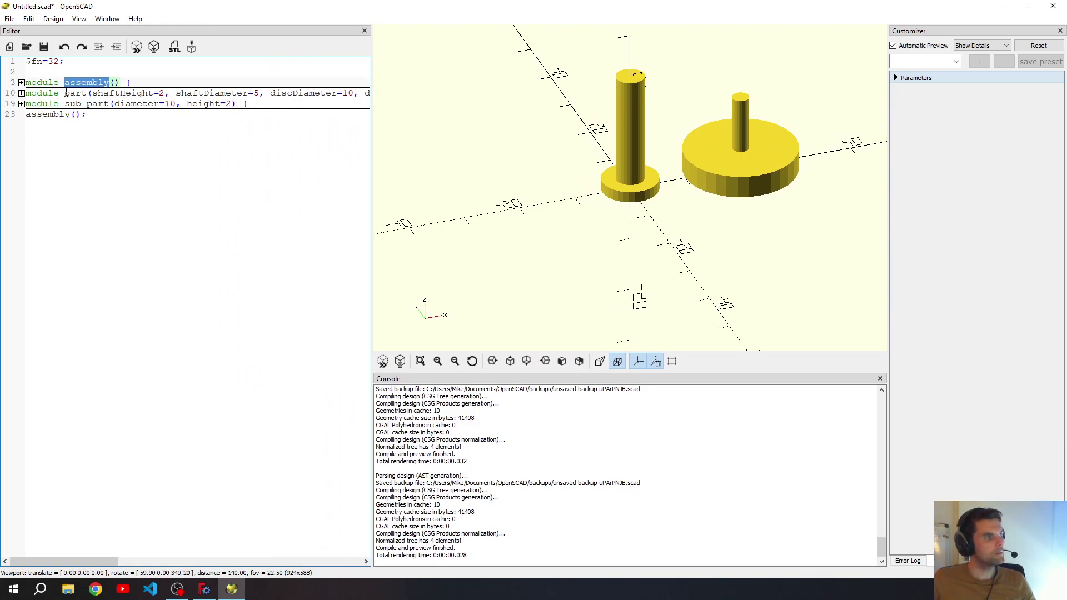
double_click(76, 103)
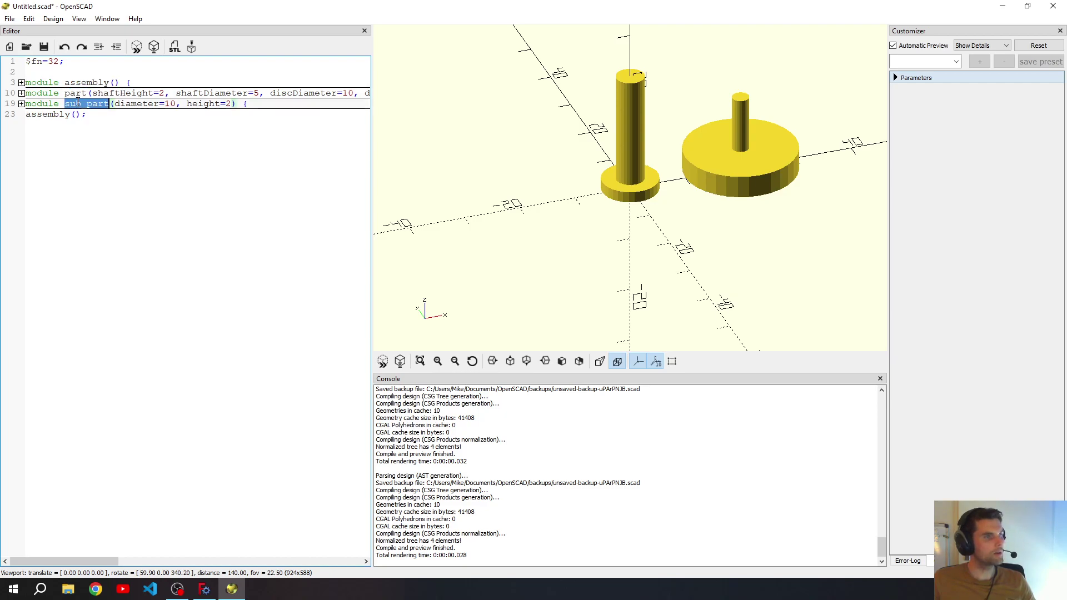
left_click(21, 103)
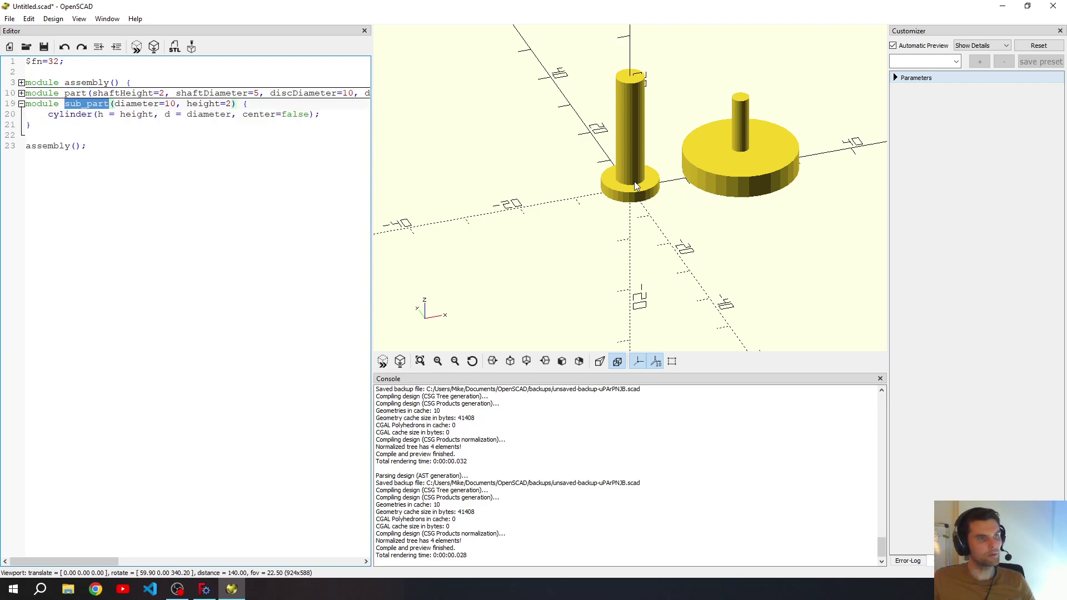
left_click(22, 104)
left_click(21, 93)
double_click(74, 93)
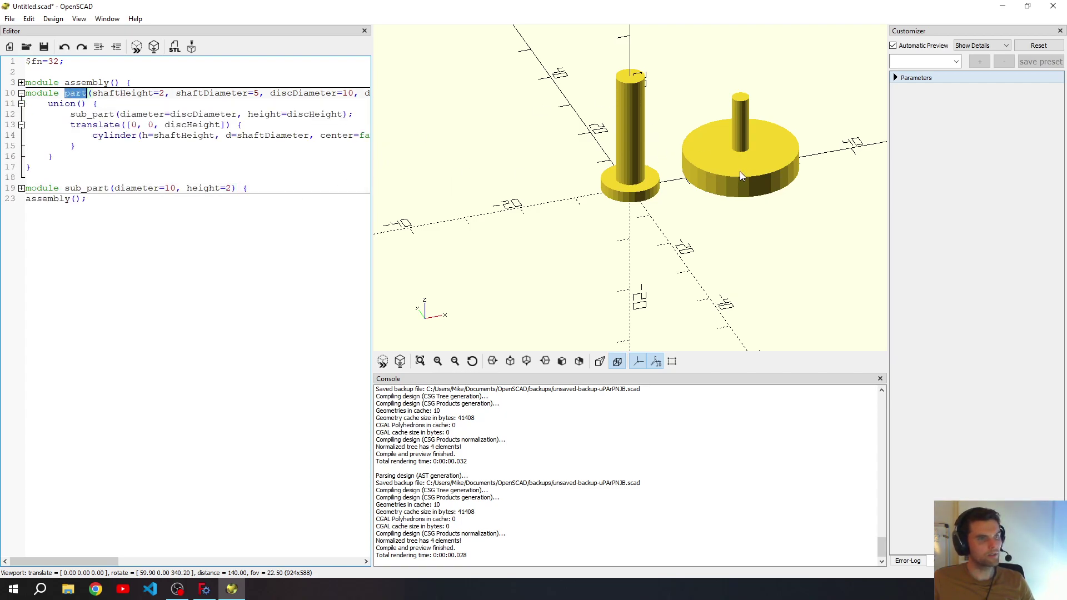
left_click(21, 93)
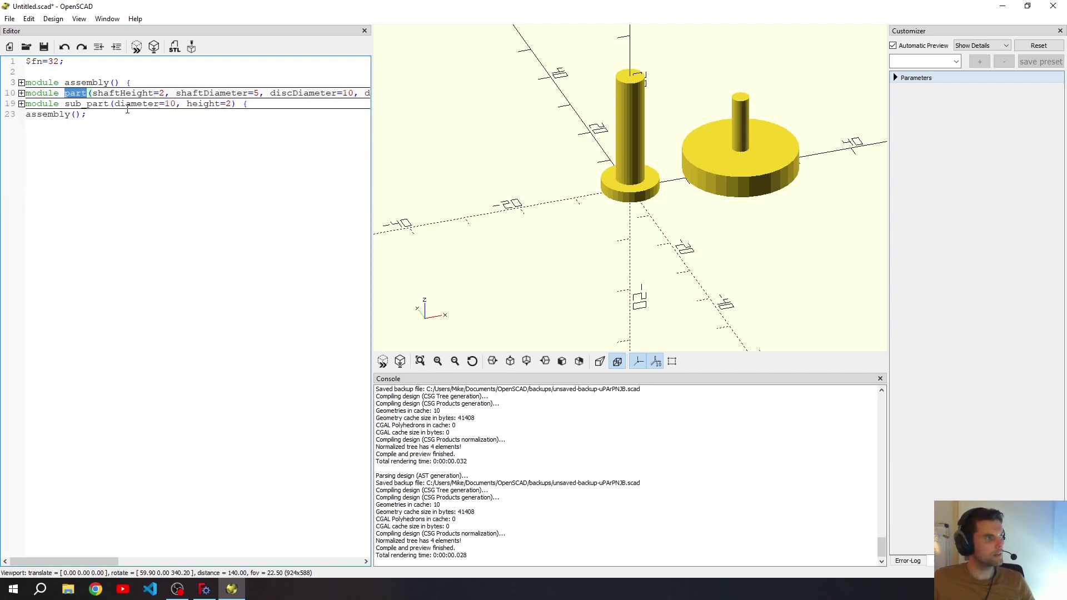
Examine the two part calls in the assembly module against the preview, and return to FreeCAD.
left_click(21, 83)
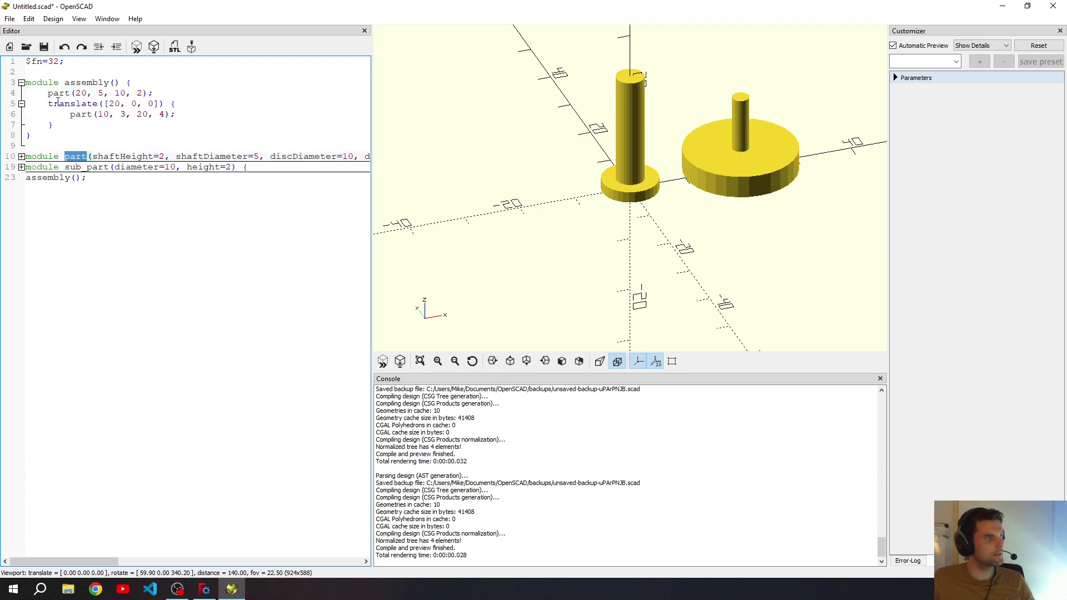
left_click_drag(48, 93, 192, 92)
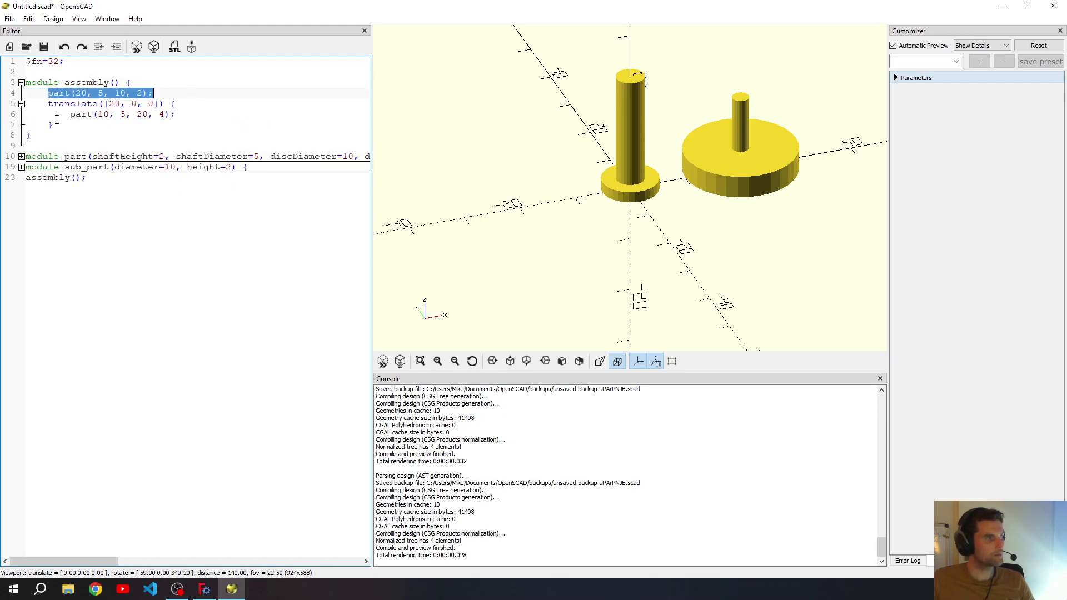
left_click_drag(71, 117, 180, 115)
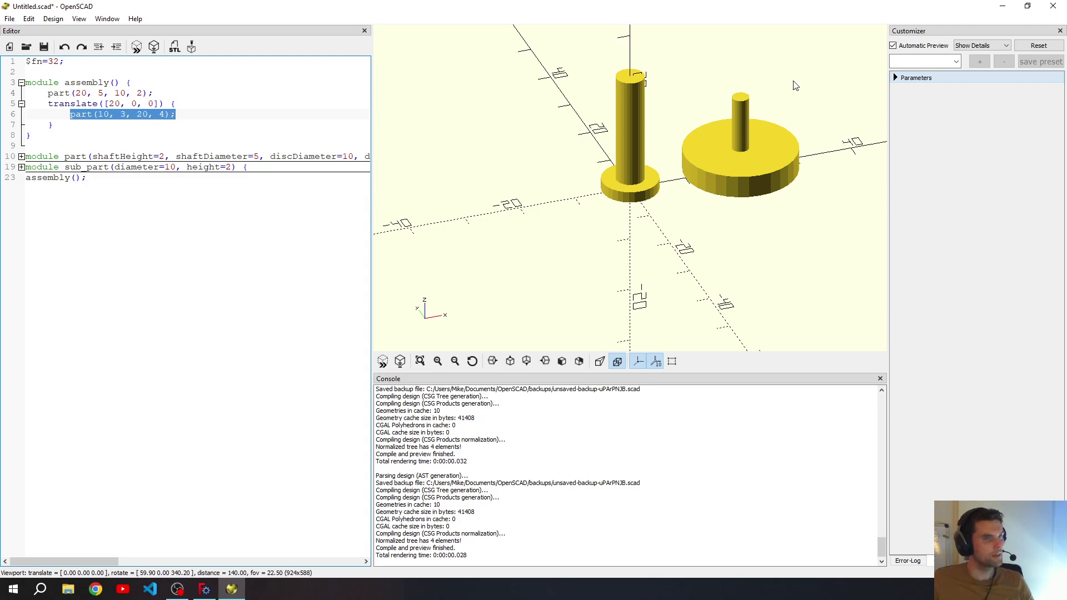
left_click(999, 12)
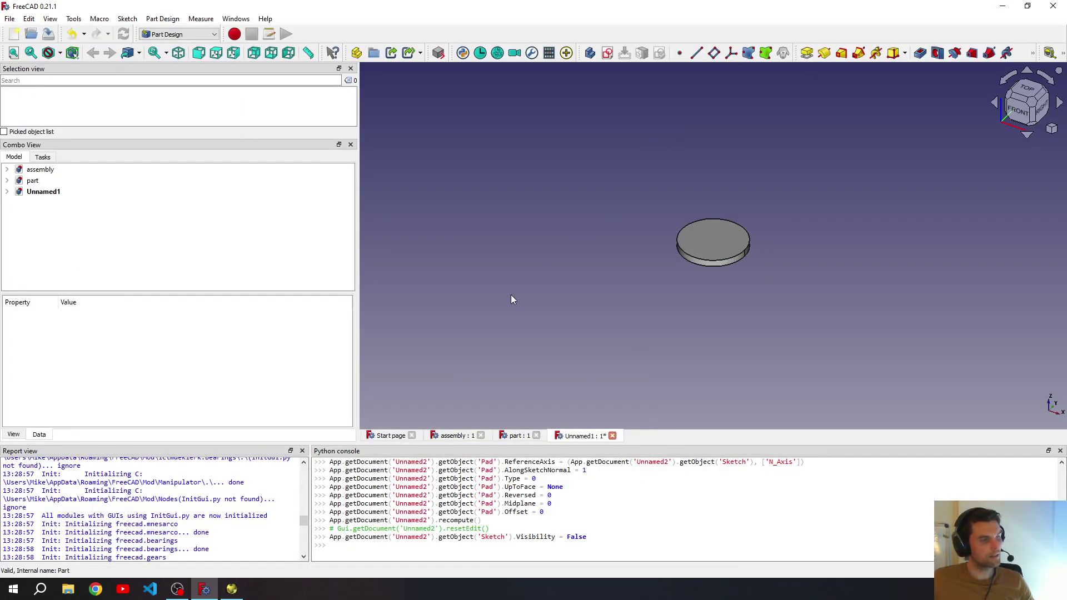
mouse_move(240, 592)
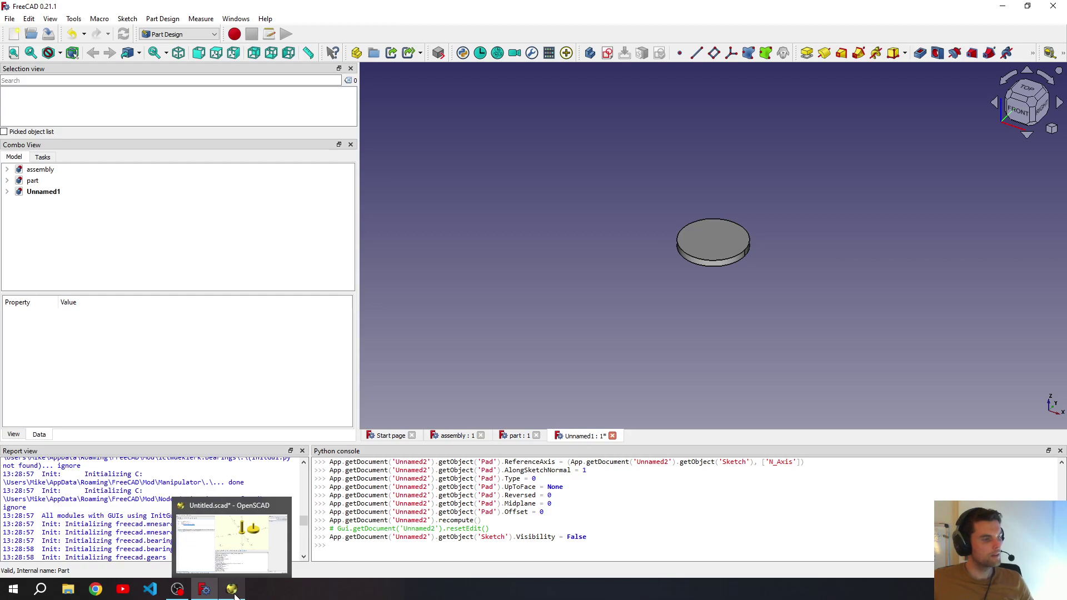
left_click(233, 591)
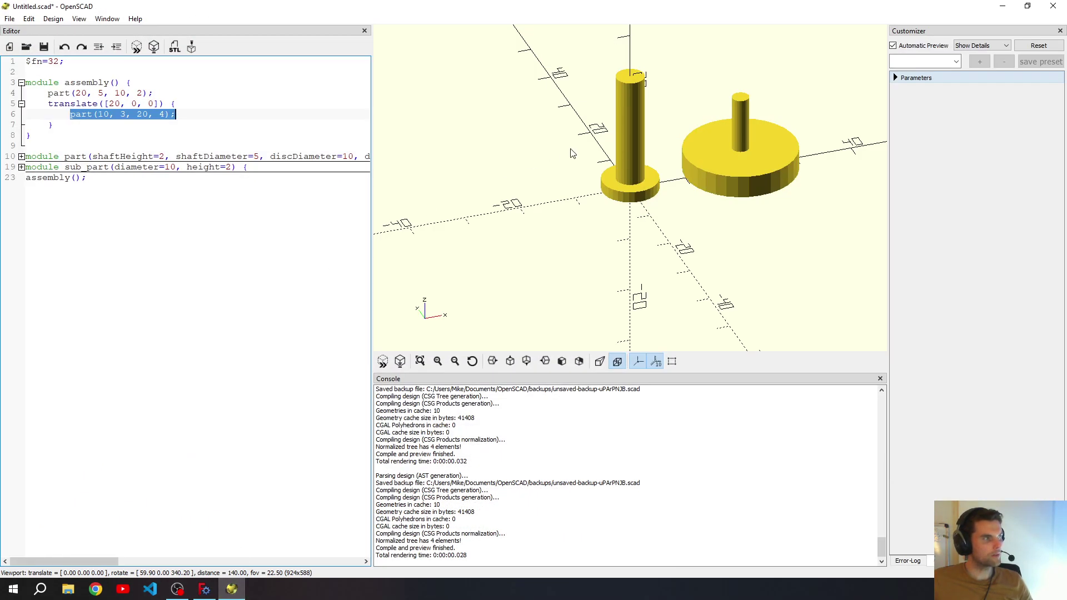
left_click(1002, 7)
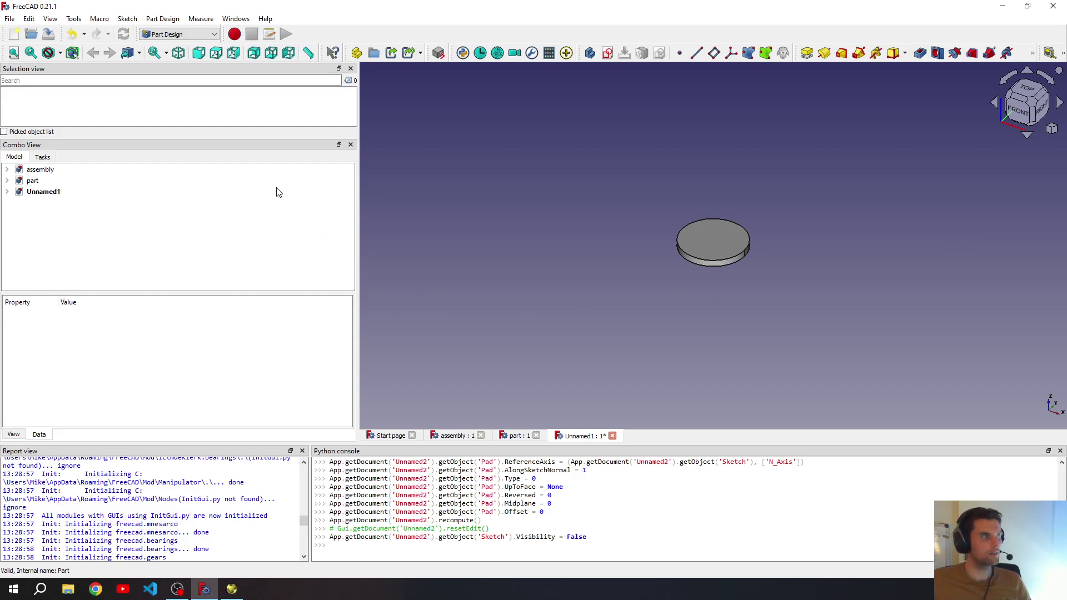
Save the Unnamed1 document as sub-part in the assembly-reuse-test folder.
left_click(7, 191)
left_click(33, 192)
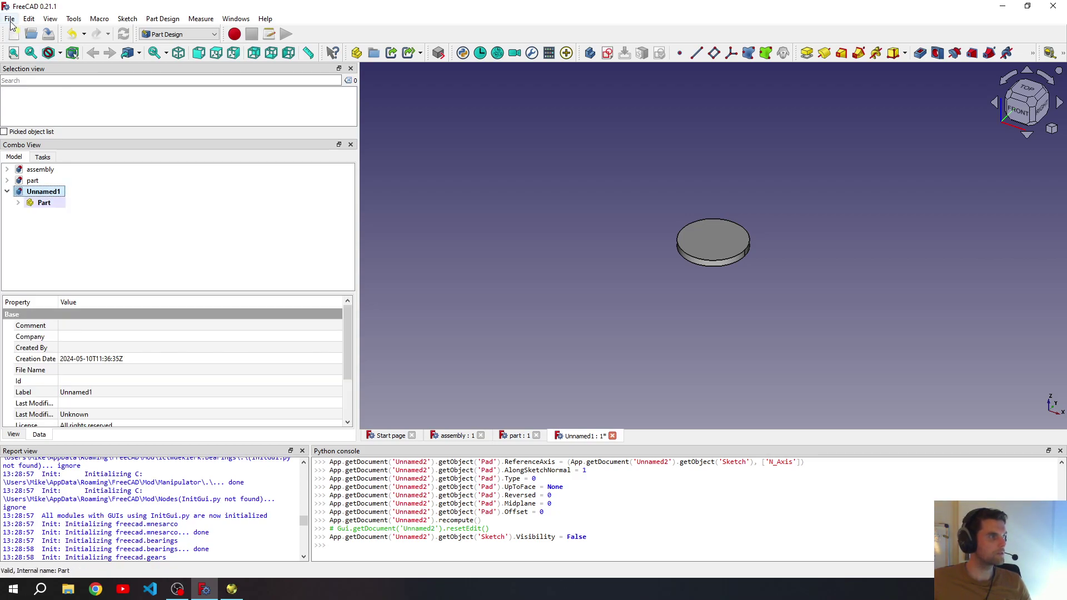
left_click(9, 19)
left_click(63, 116)
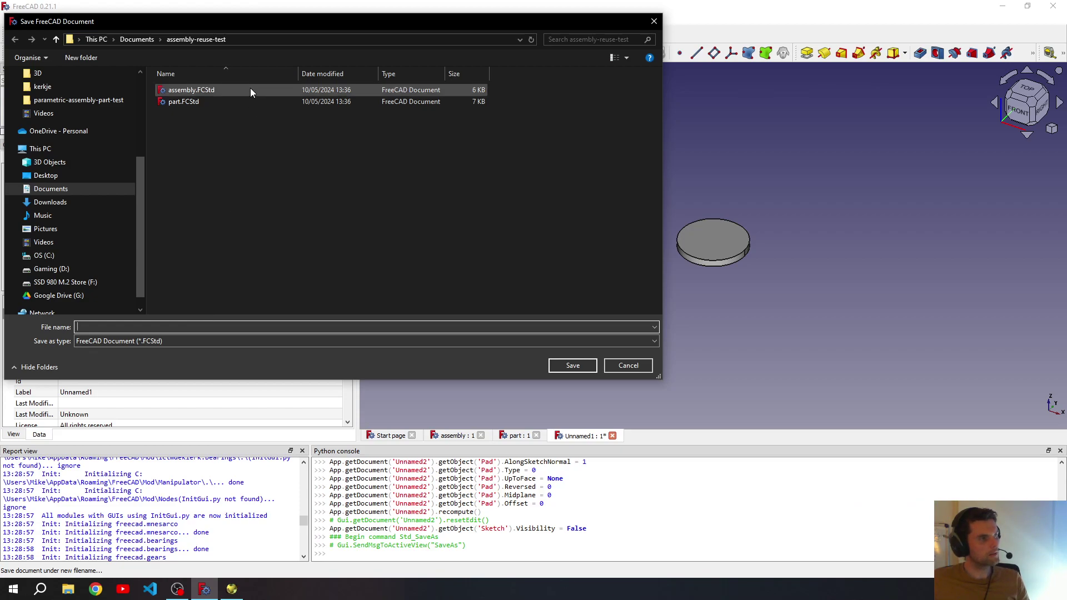
type("sub-part")
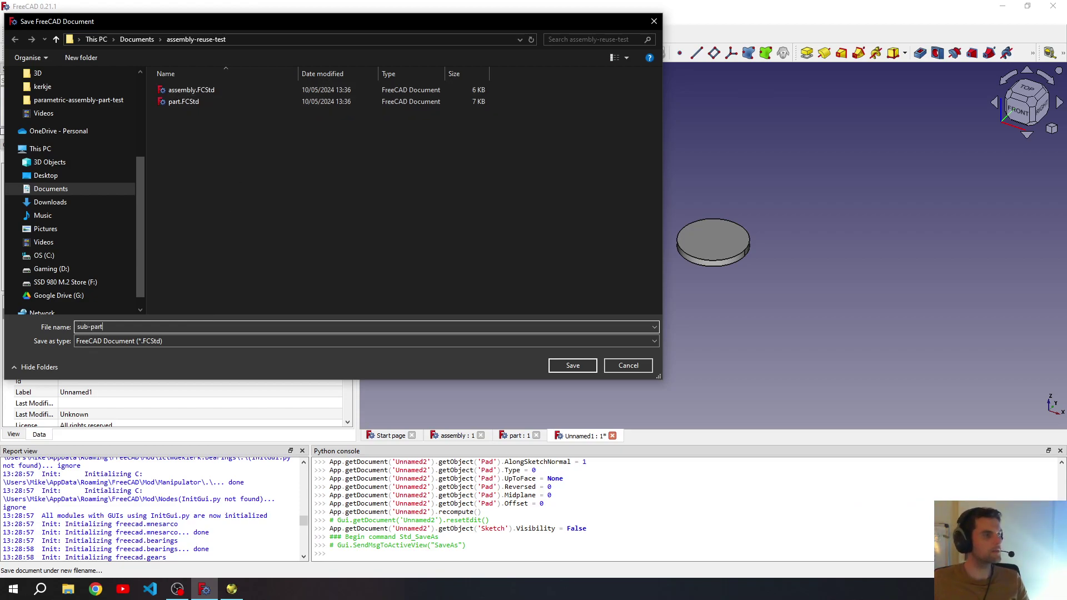
left_click(557, 365)
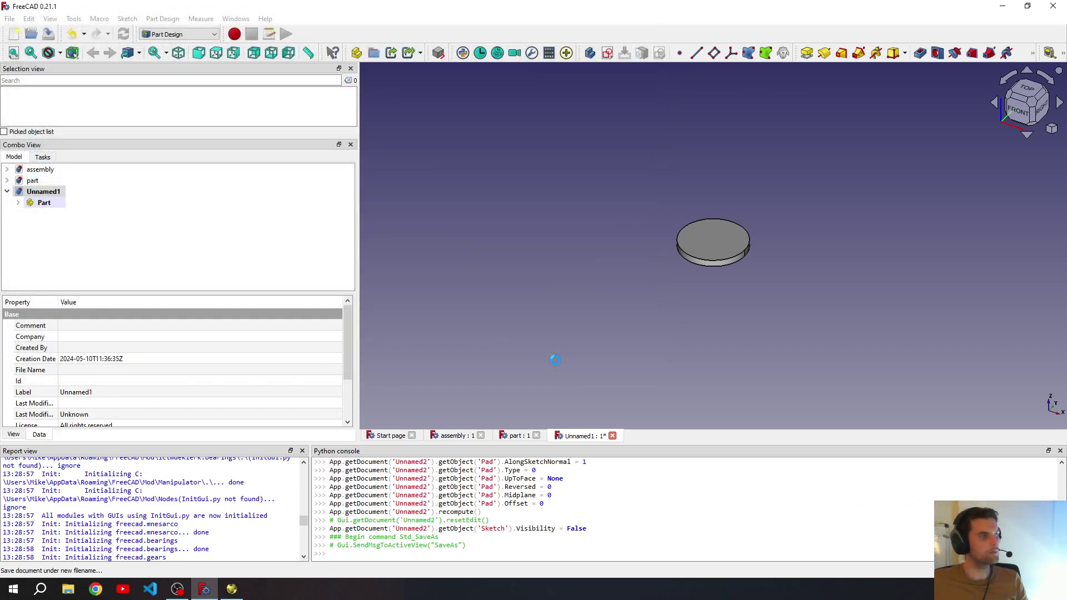
left_click(7, 191)
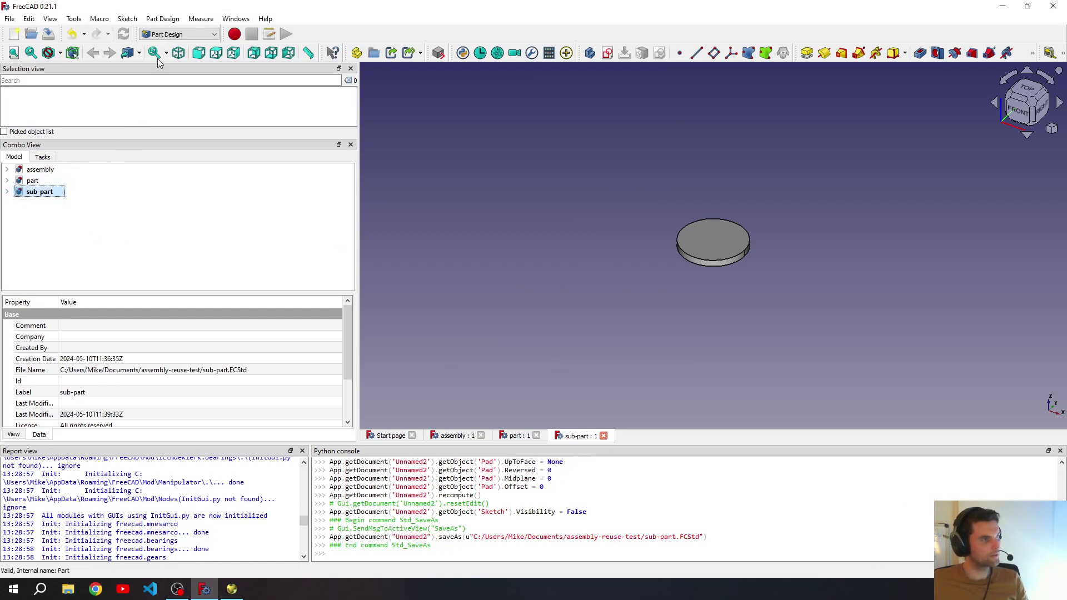
left_click(176, 36)
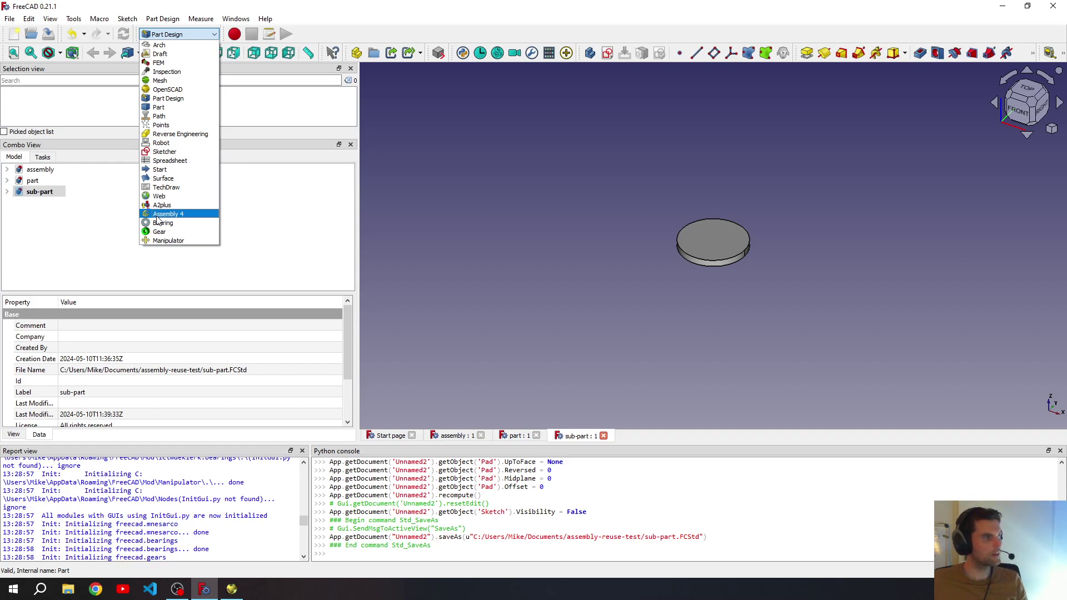
left_click(74, 19)
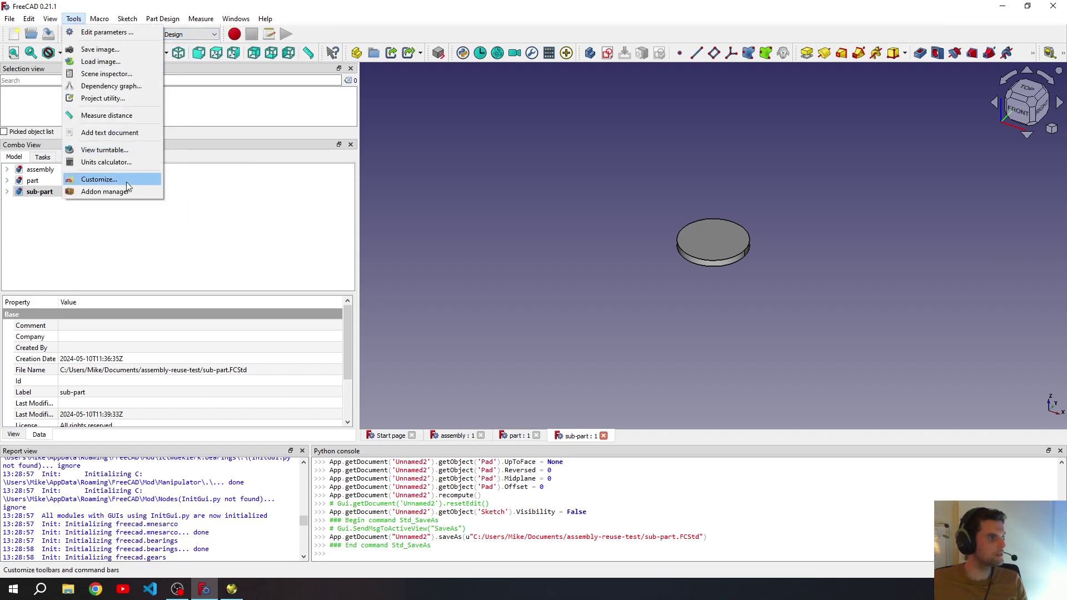
mouse_move(143, 21)
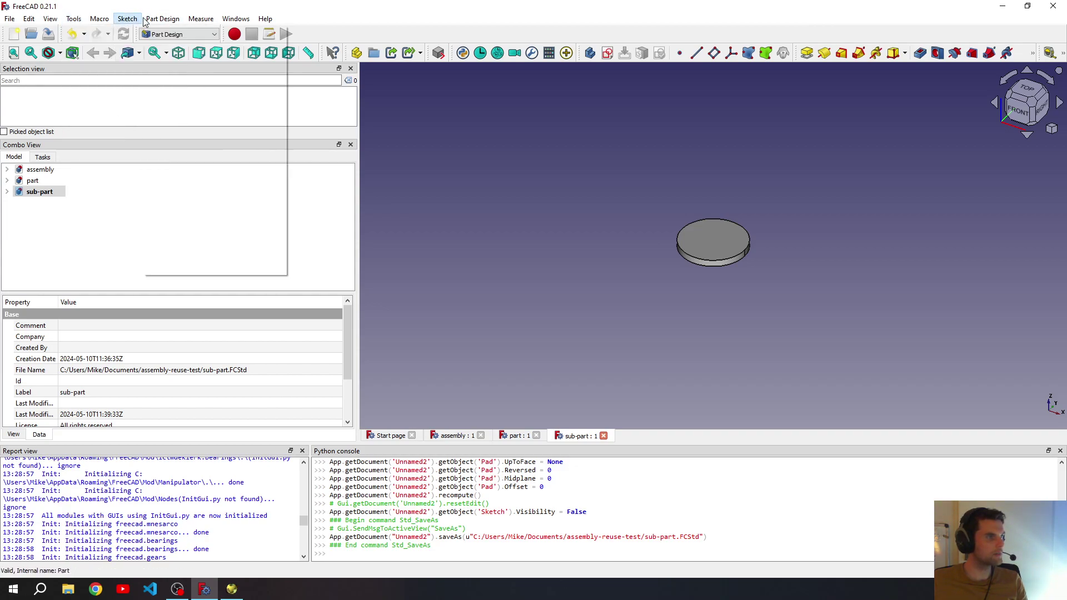
left_click(93, 120)
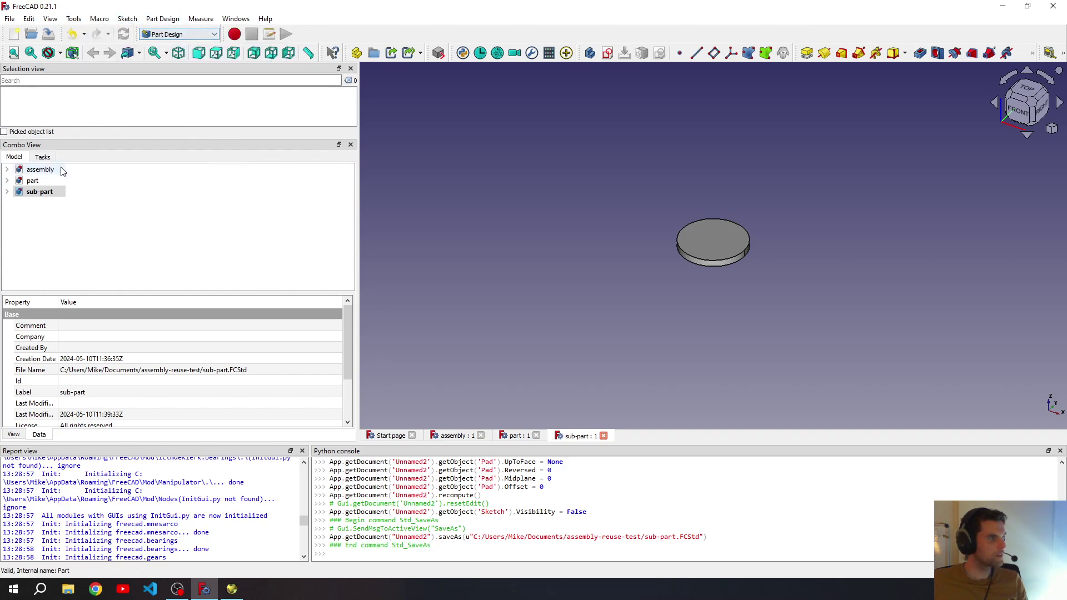
Expand the assembly, part and sub-part documents in the model tree and switch to the Assembly 4 workbench.
left_click(7, 191)
left_click(7, 181)
left_click(7, 169)
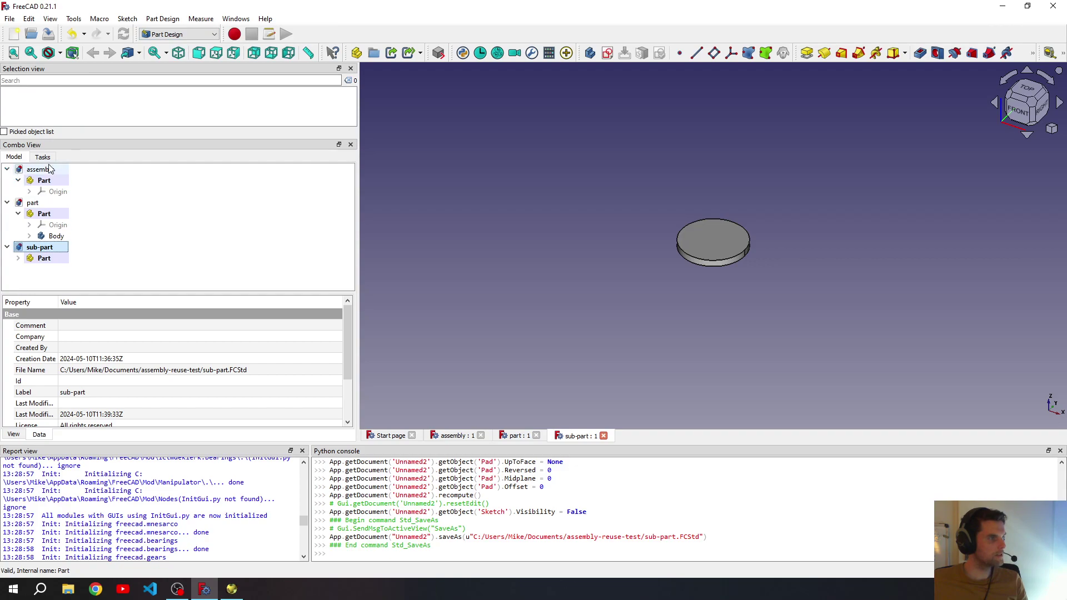
left_click(167, 34)
left_click(163, 213)
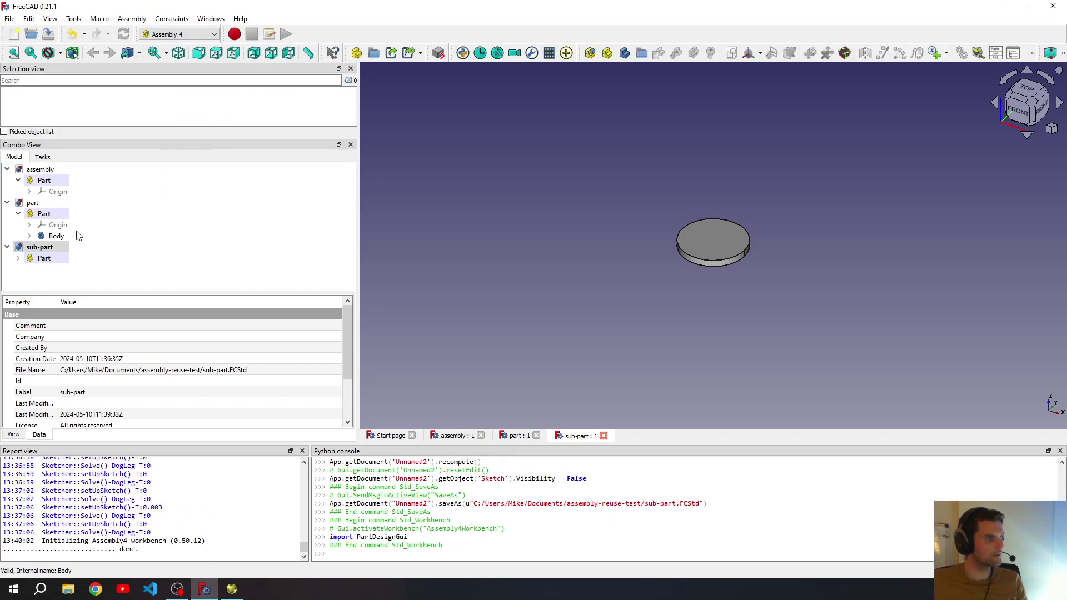
Create an assembly container in the sub-part document and move its Parts group into that container.
left_click(19, 258)
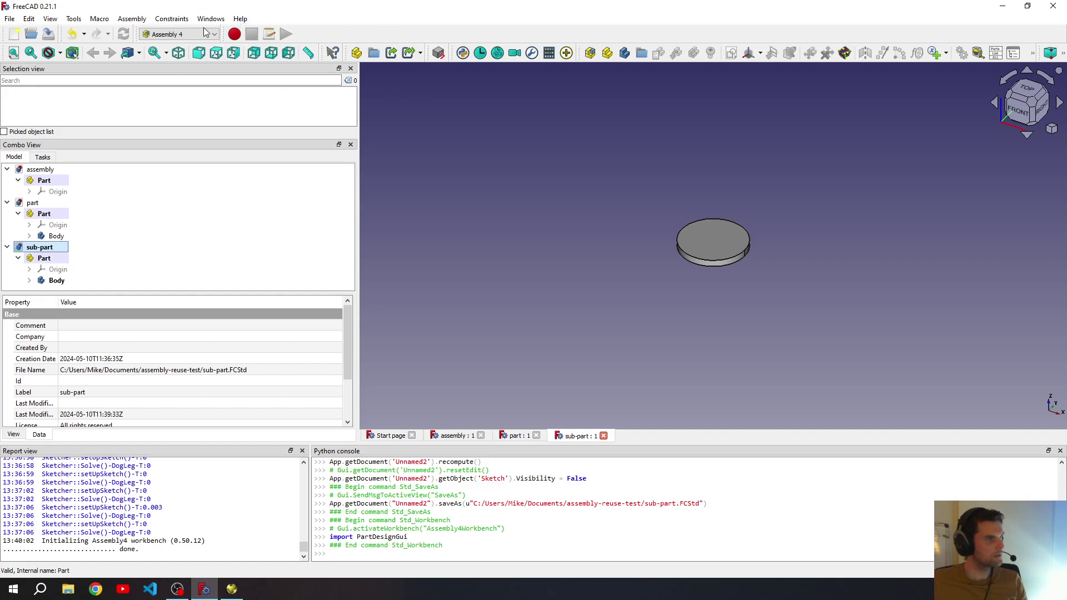
left_click(590, 53)
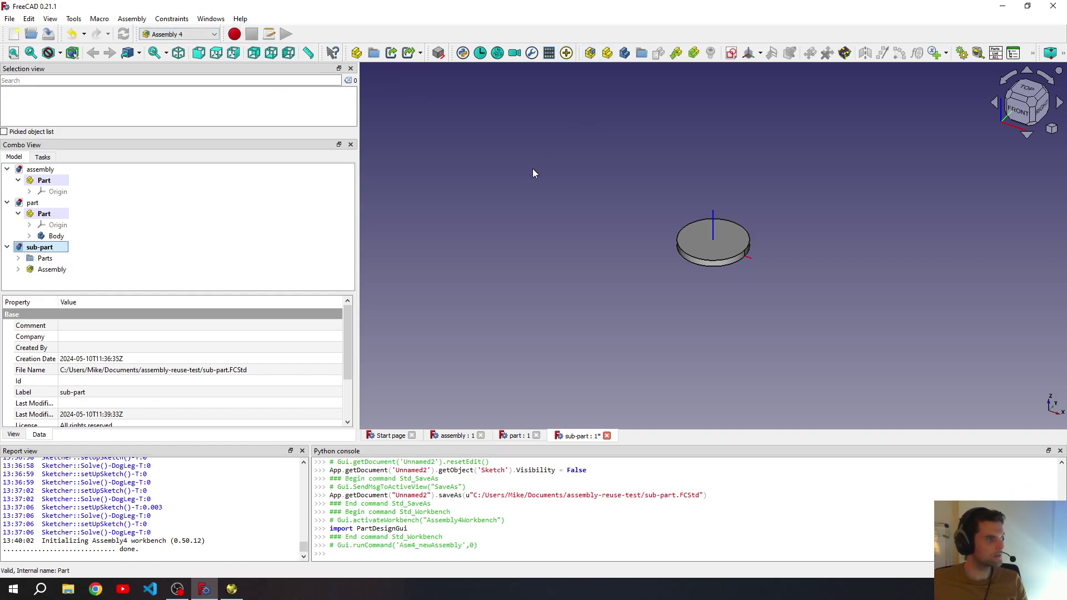
left_click(18, 270)
left_click(18, 258)
scroll(76, 245, "down", 2)
left_click_drag(45, 202, 42, 227)
left_click(19, 213)
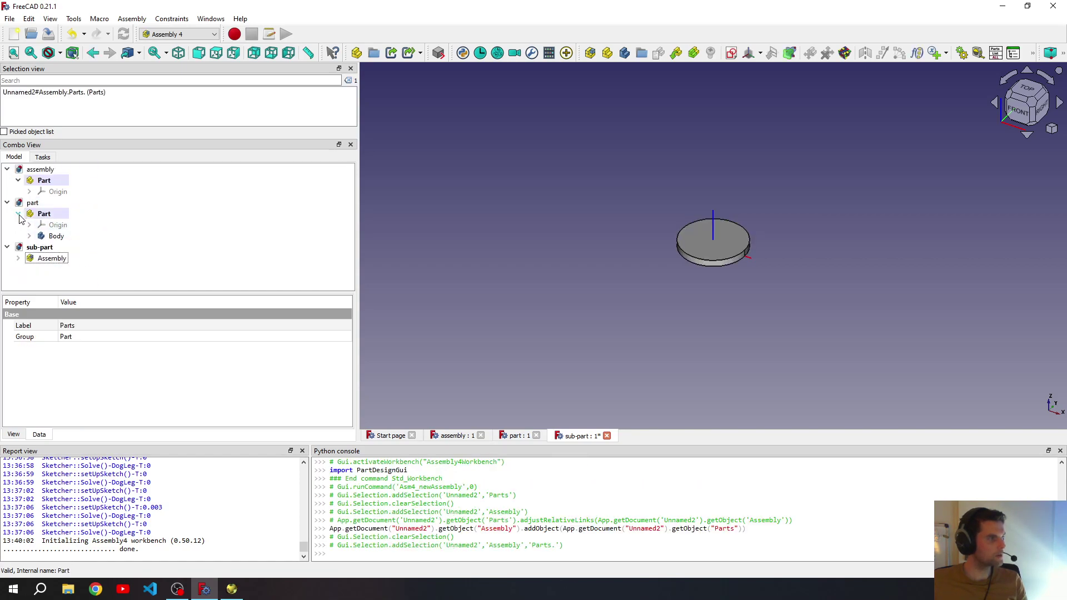
Try to create an assembly container for the part document by only selecting it in the model tree.
left_click(18, 213)
left_click(33, 203)
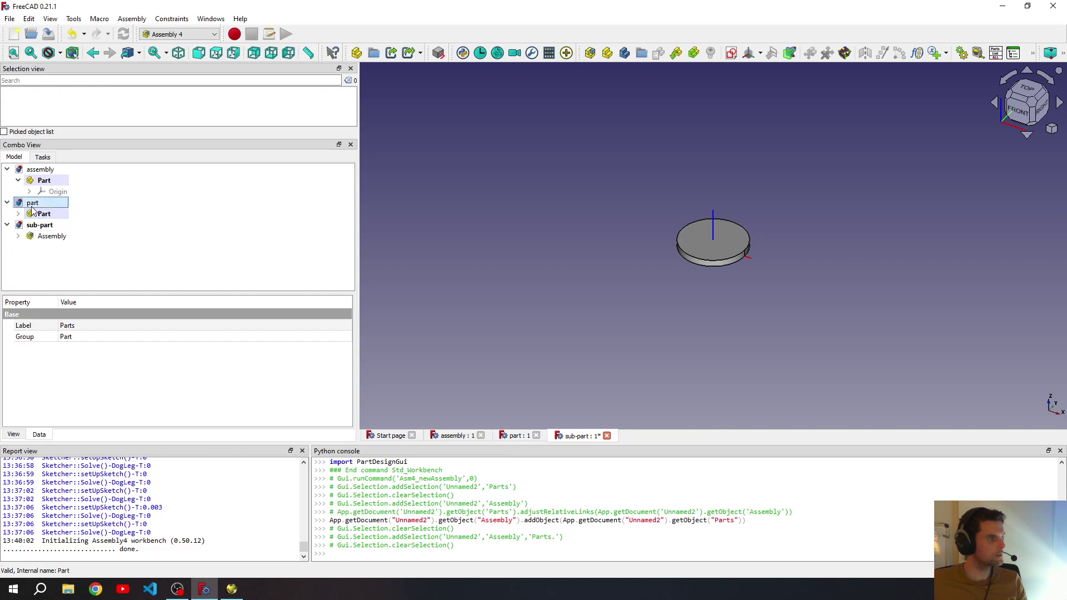
left_click(590, 53)
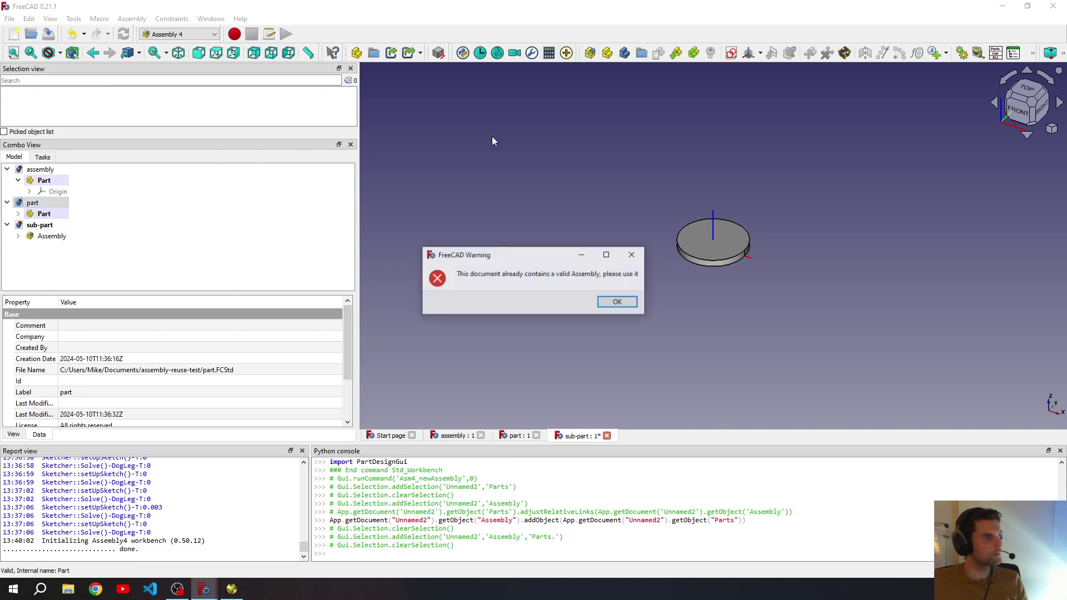
left_click(617, 307)
Save the sub-part document.
key("ctrl+s")
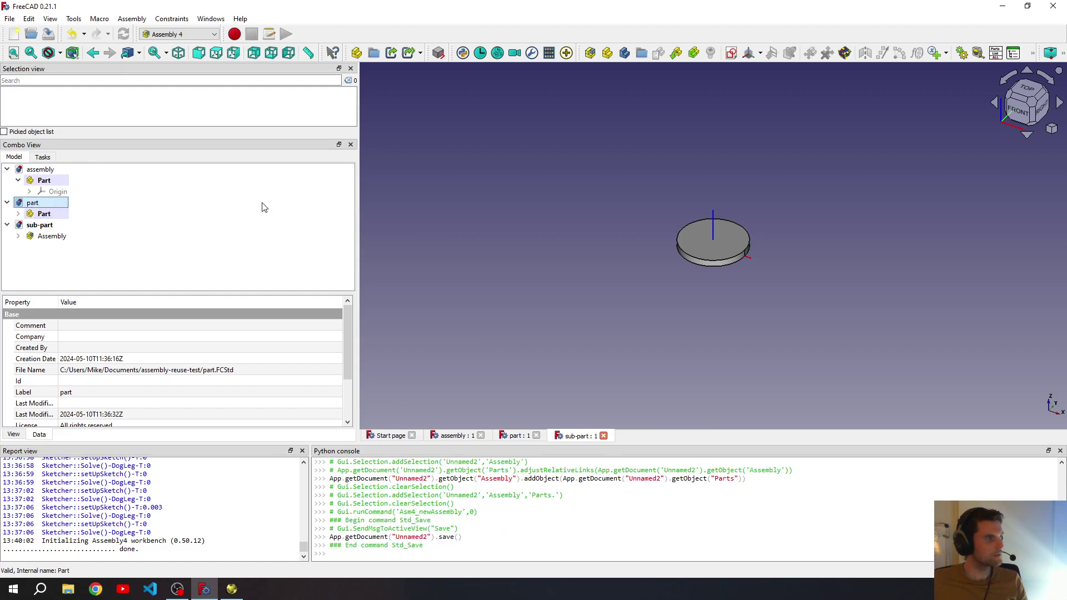
Make the part document active, create an assembly container in it, and move its Parts group into that container.
left_click(30, 205)
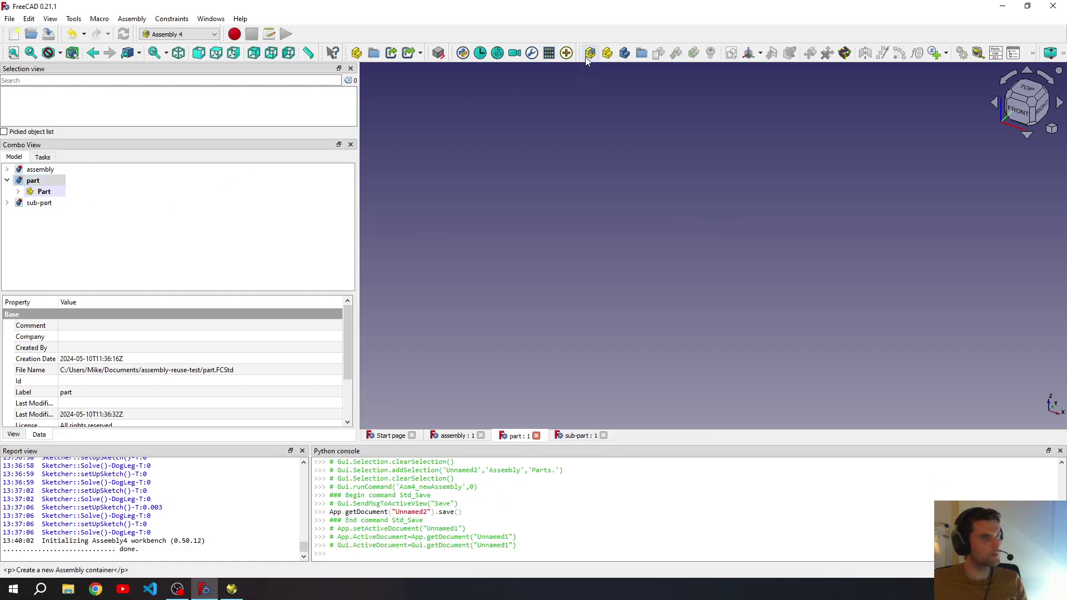
left_click(590, 53)
left_click_drag(45, 191, 50, 203)
left_click(19, 191)
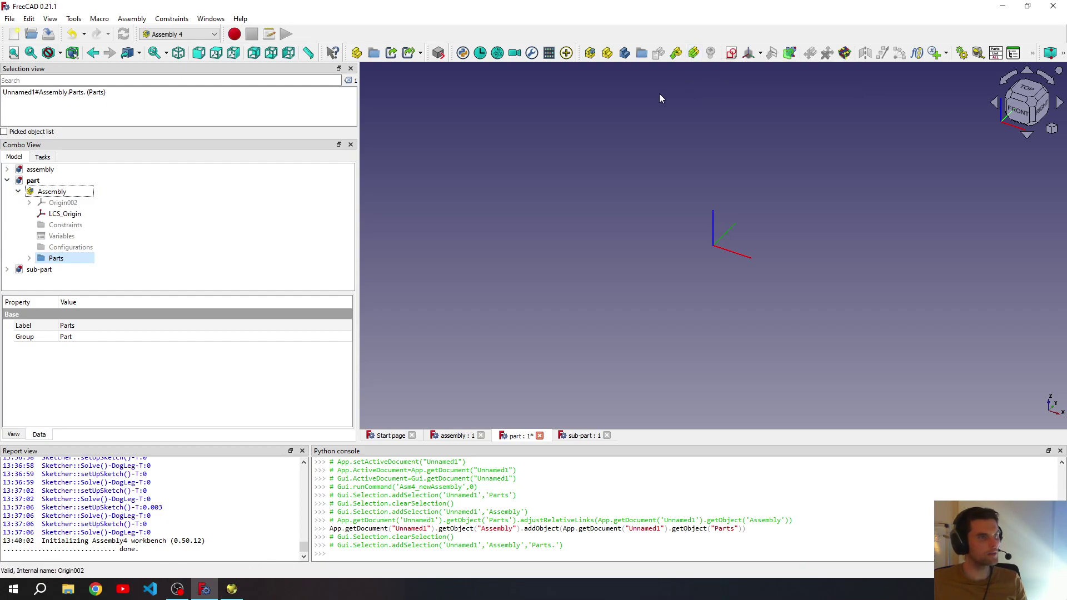
left_click(19, 191)
left_click(8, 181)
Try to create an assembly container for the assembly document by only selecting it in the model tree.
left_click(7, 169)
left_click(42, 170)
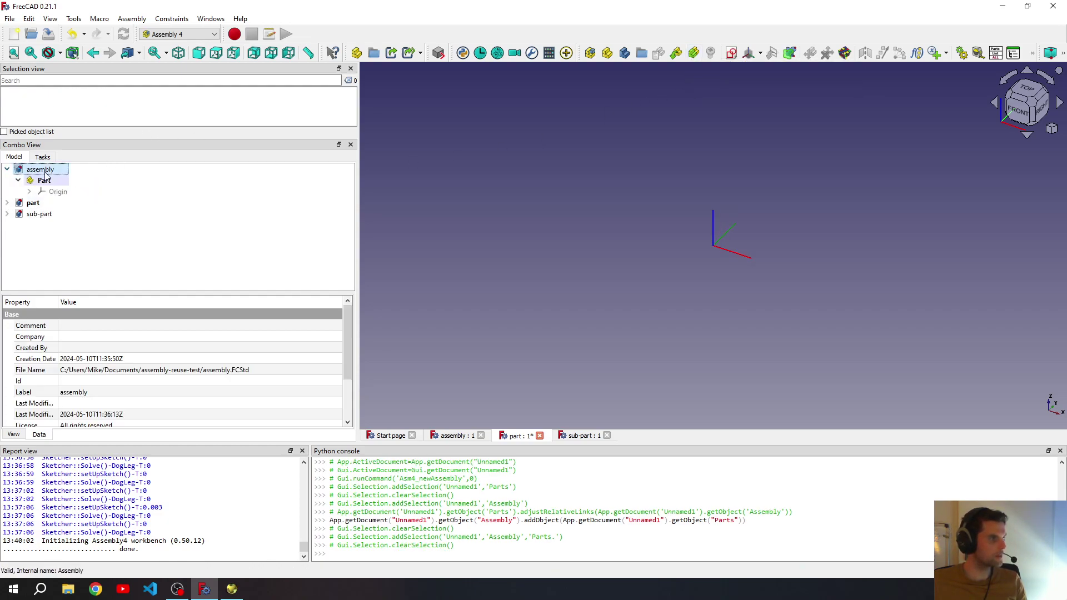
left_click(591, 52)
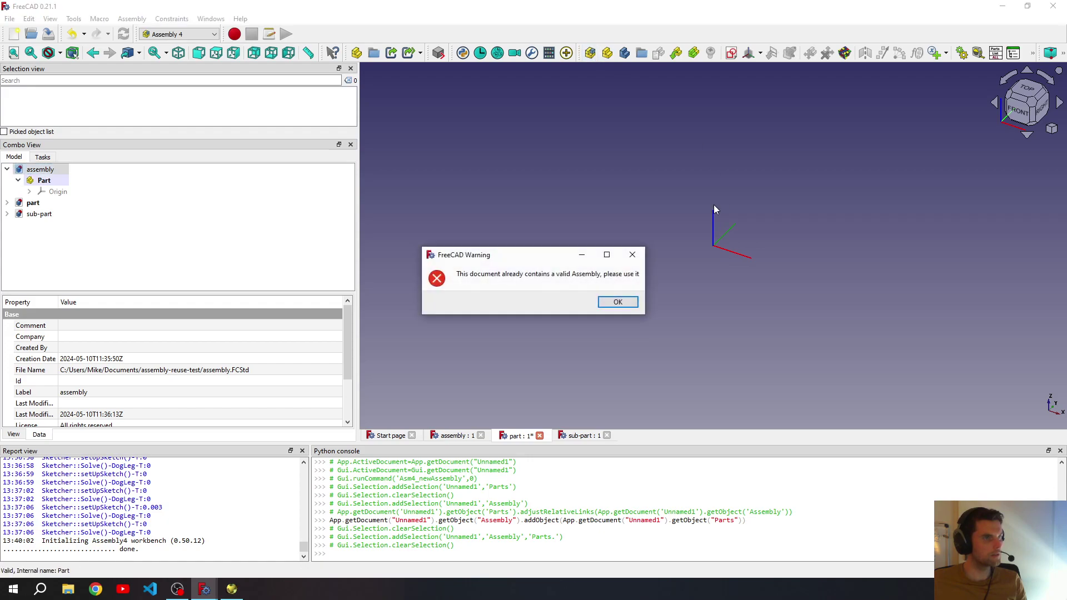
left_click(620, 302)
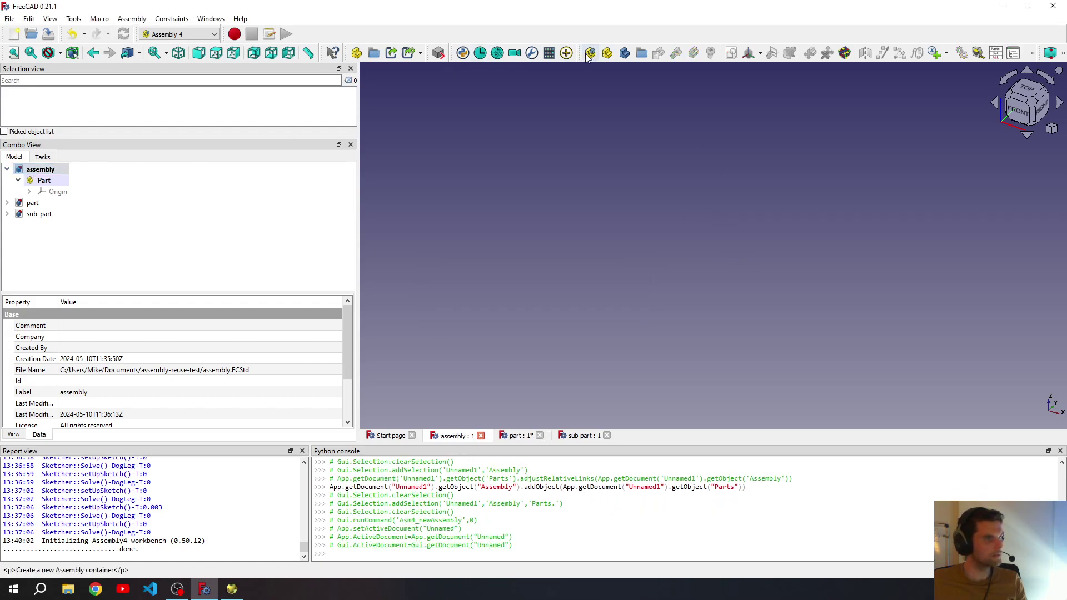
With the assembly document active, create an assembly container in it and move its Parts group into that container.
left_click(591, 52)
left_click_drag(44, 181, 49, 191)
left_click(18, 180)
left_click(6, 170)
Expand the sub-part document down to its Parts group and check the sub_part module's parameters in OpenSCAD before returning to FreeCAD.
left_click(7, 192)
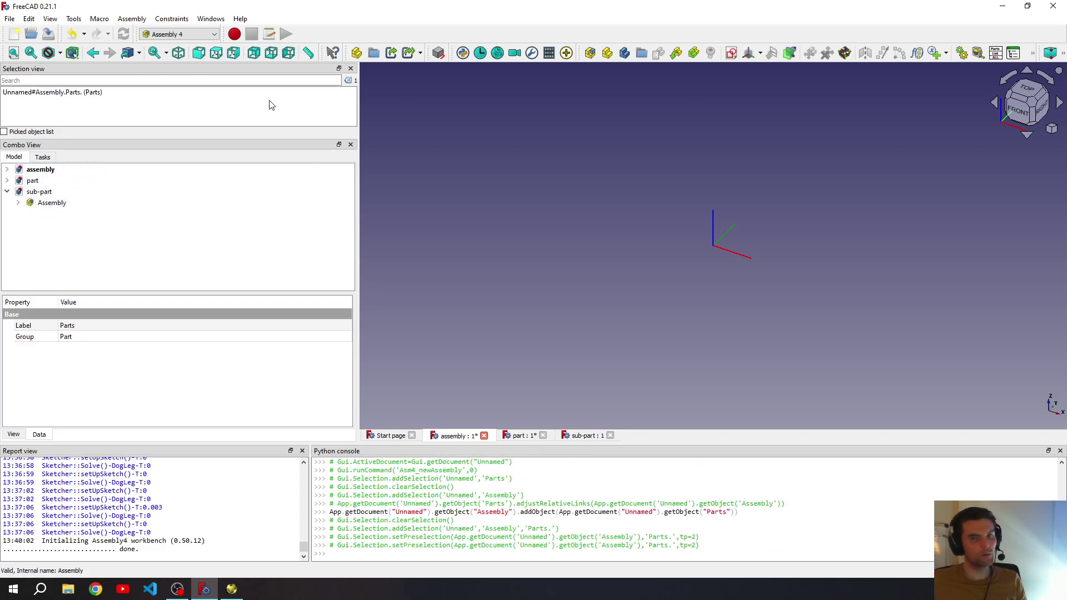
left_click(18, 202)
left_click(29, 269)
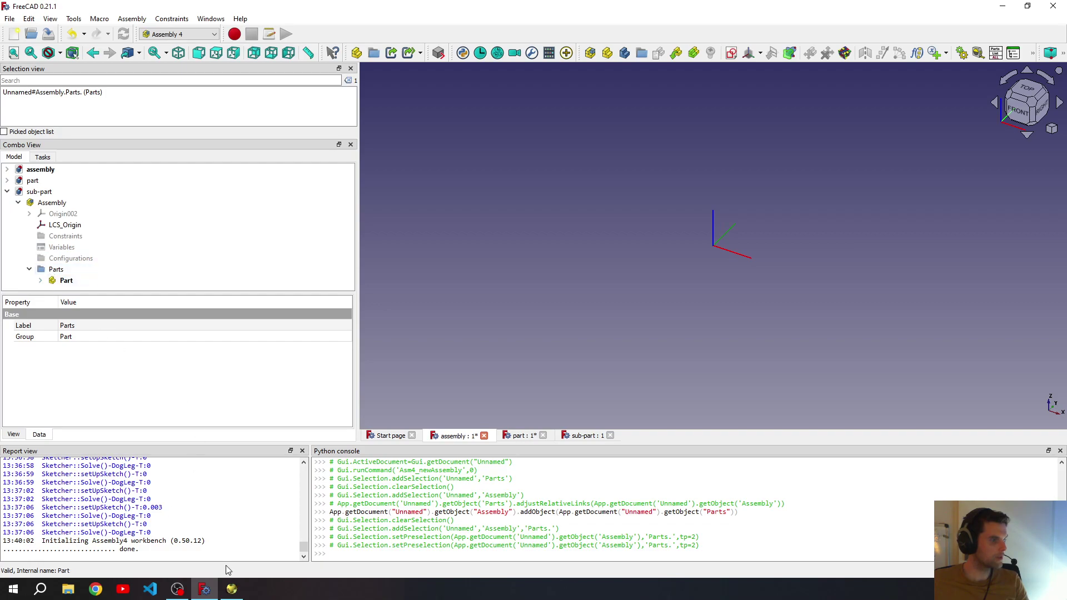
left_click(232, 589)
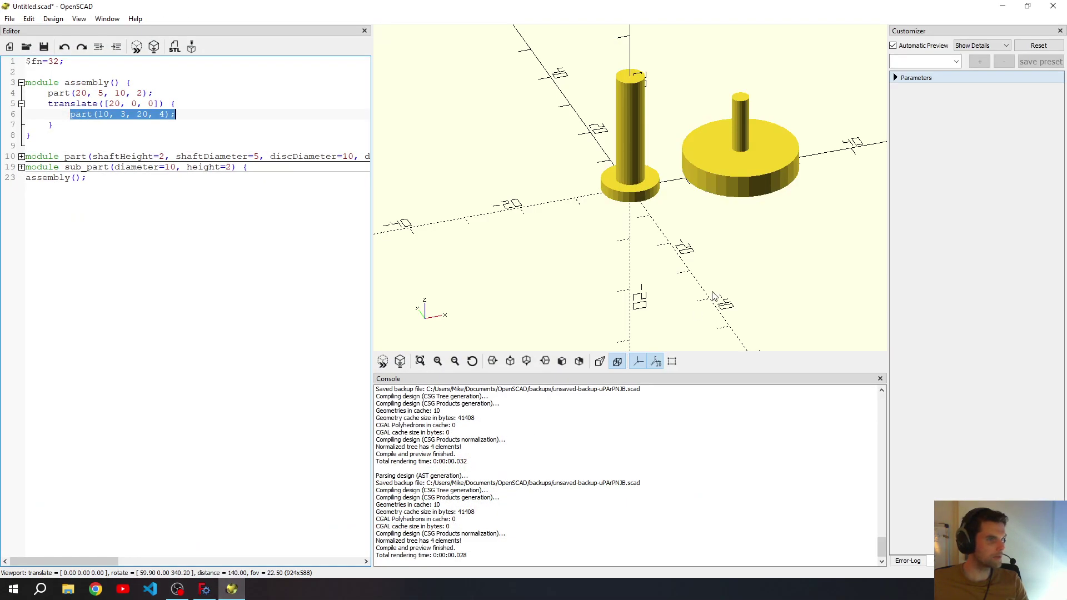
left_click(1004, 7)
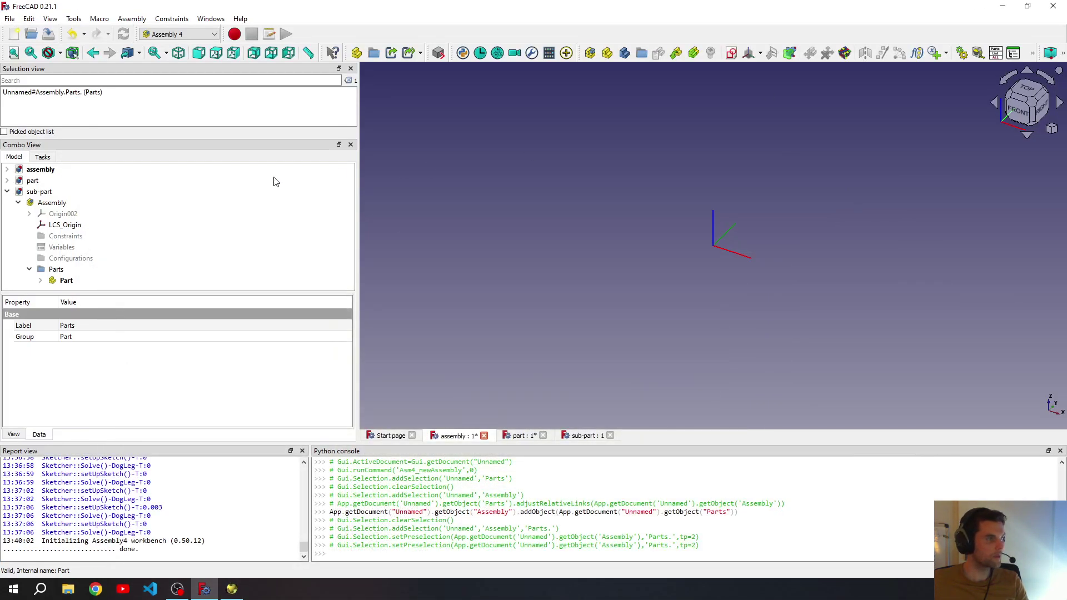
Make the sub-part document active and add a Float variable named diameter with the value 10 to its Variables.
left_click(44, 195)
double_click(44, 194)
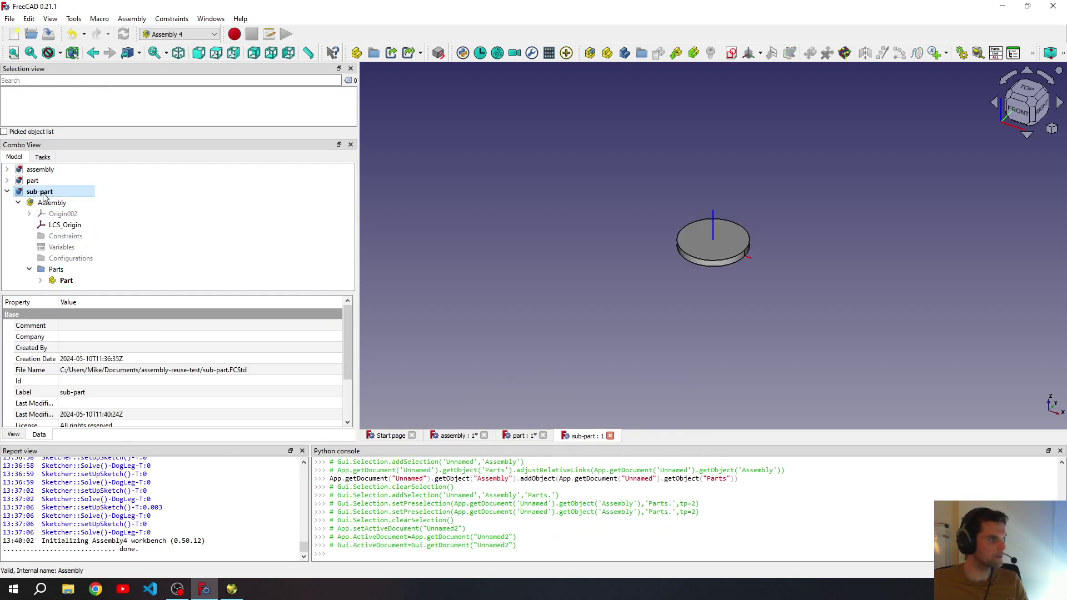
left_click(71, 258)
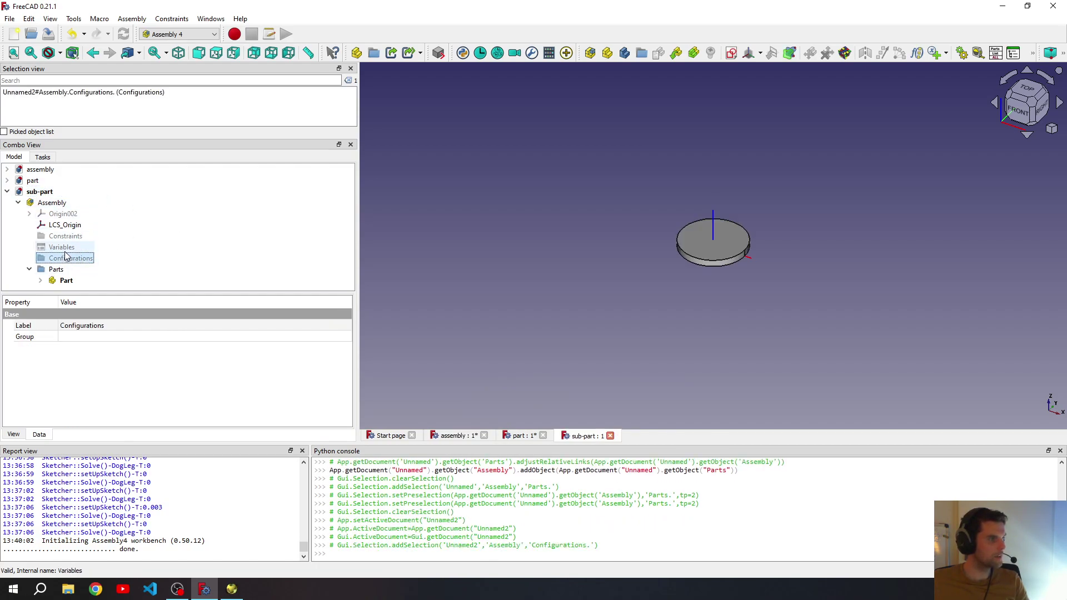
left_click(61, 247)
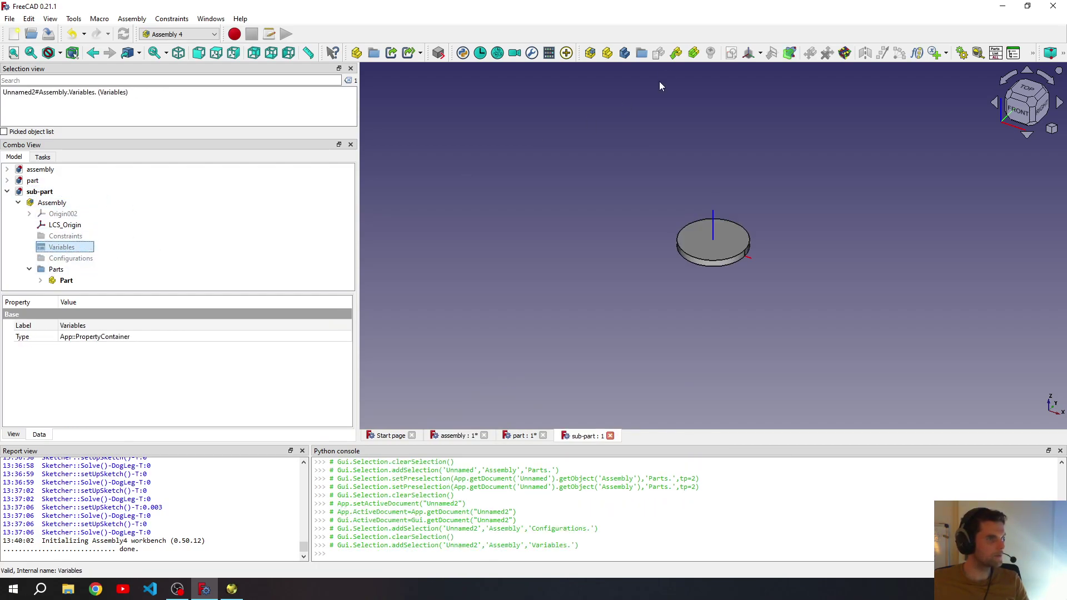
left_click(937, 55)
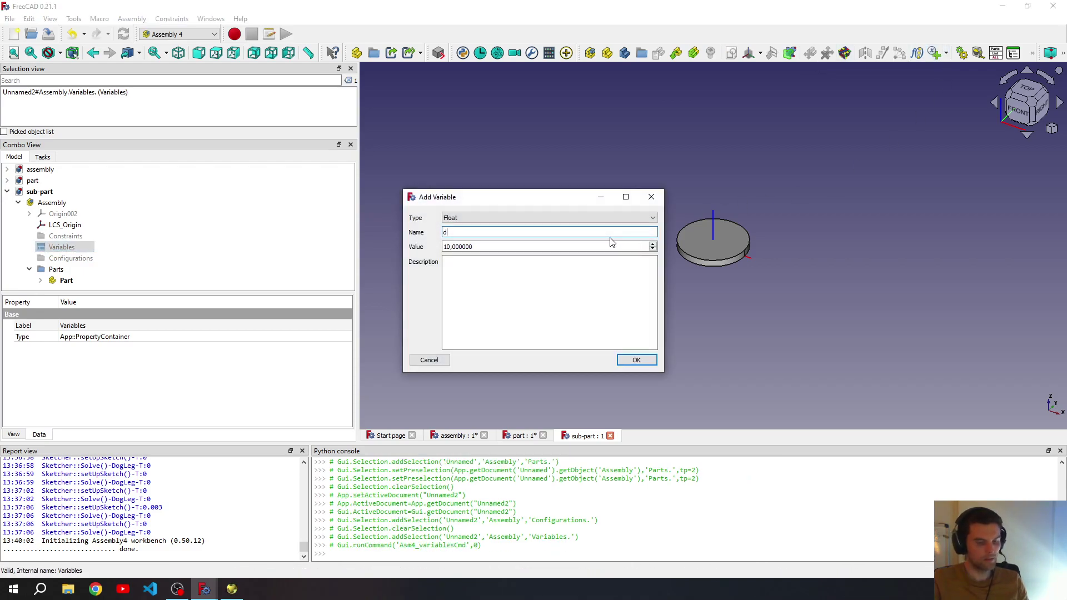
left_click(636, 360)
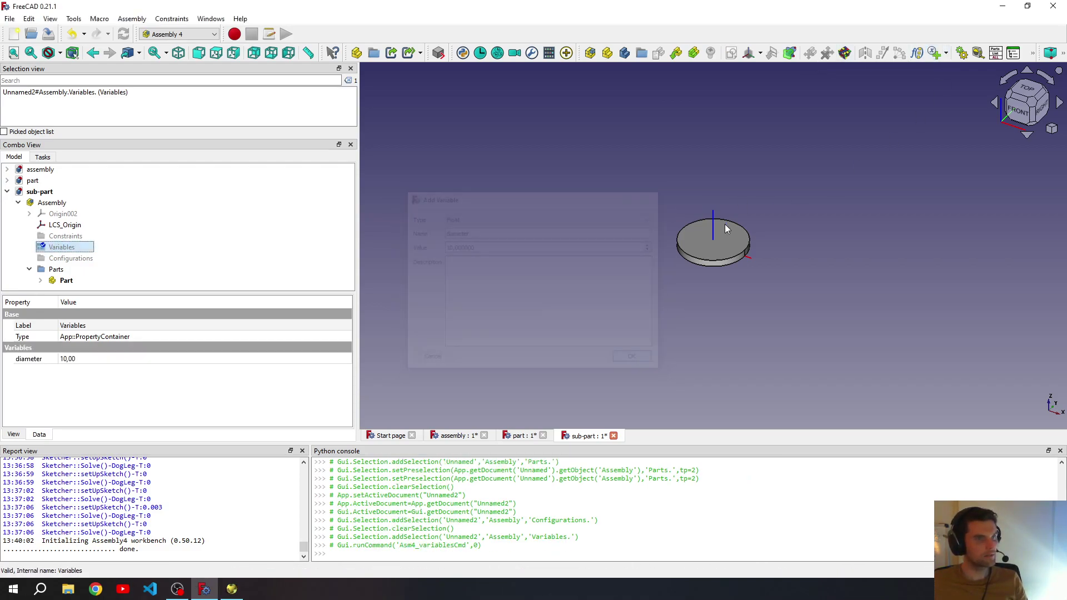
Add a second Float variable named height with the value 2 to the sub-part's Variables.
left_click(936, 53)
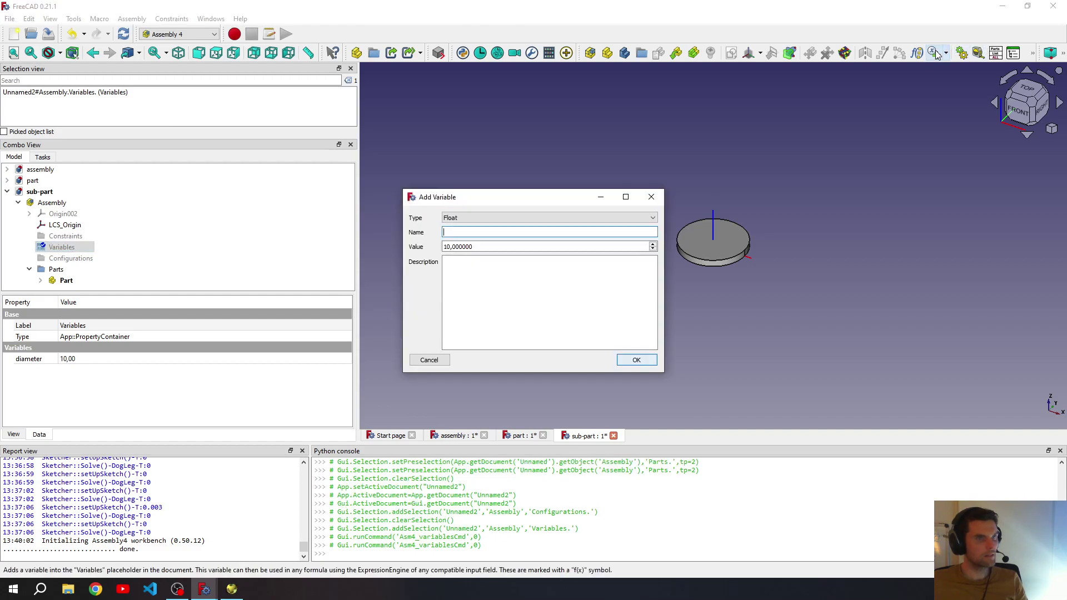
type("height")
key("Tab")
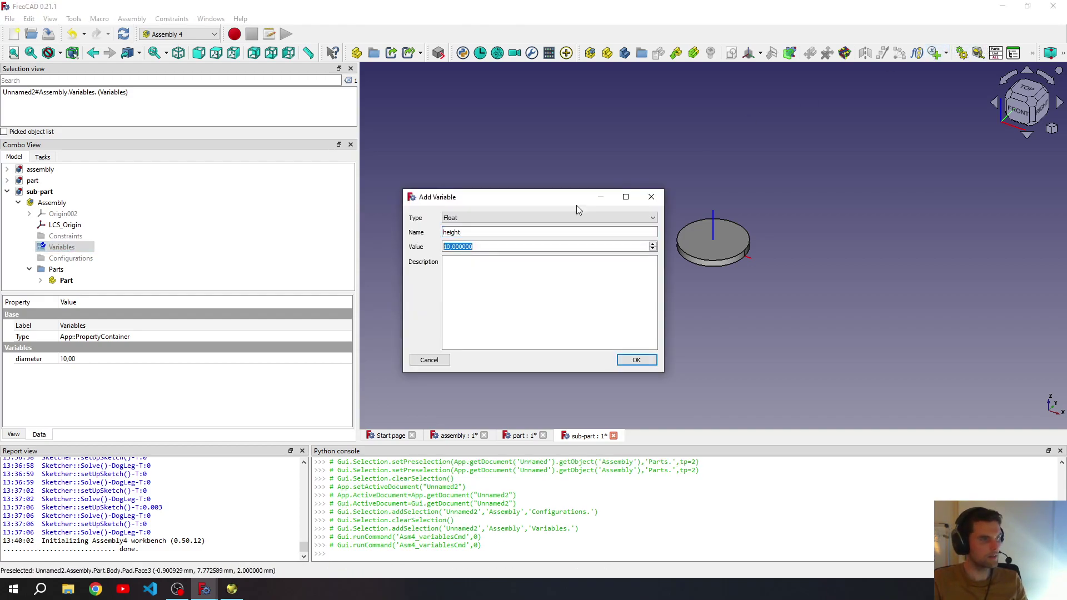
type("2")
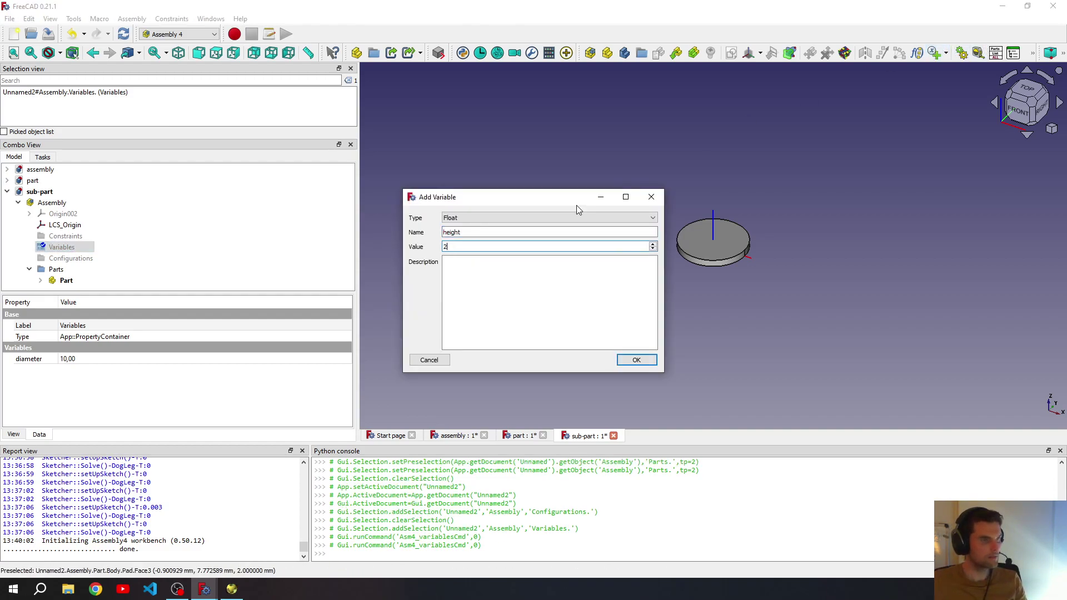
left_click(632, 362)
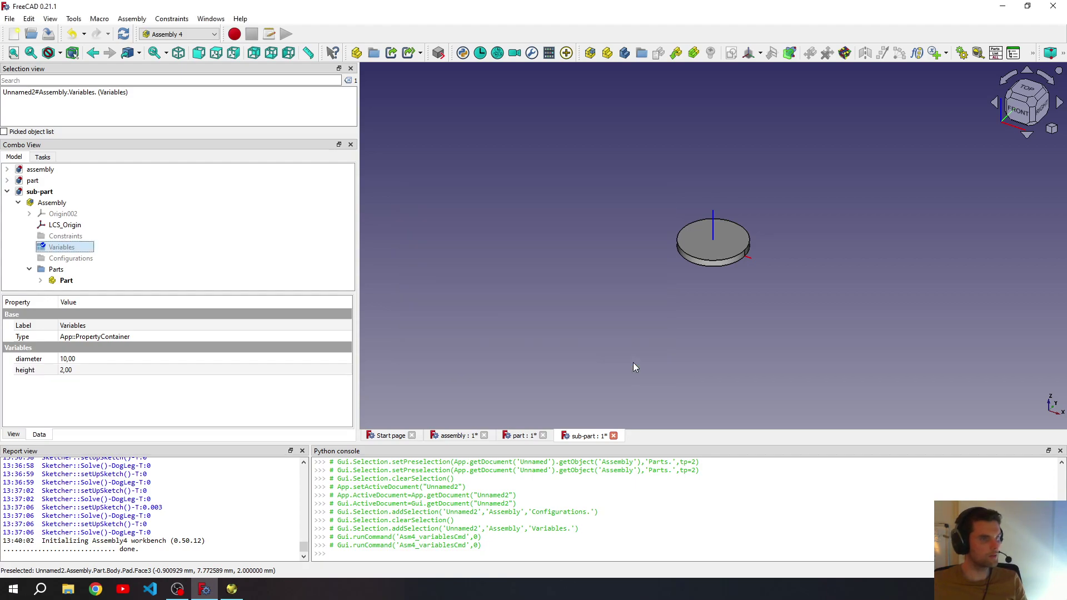
Edit the Pad in the sub-part's body and set its length to the formula Variables.height.
left_click(44, 288)
left_click(40, 280)
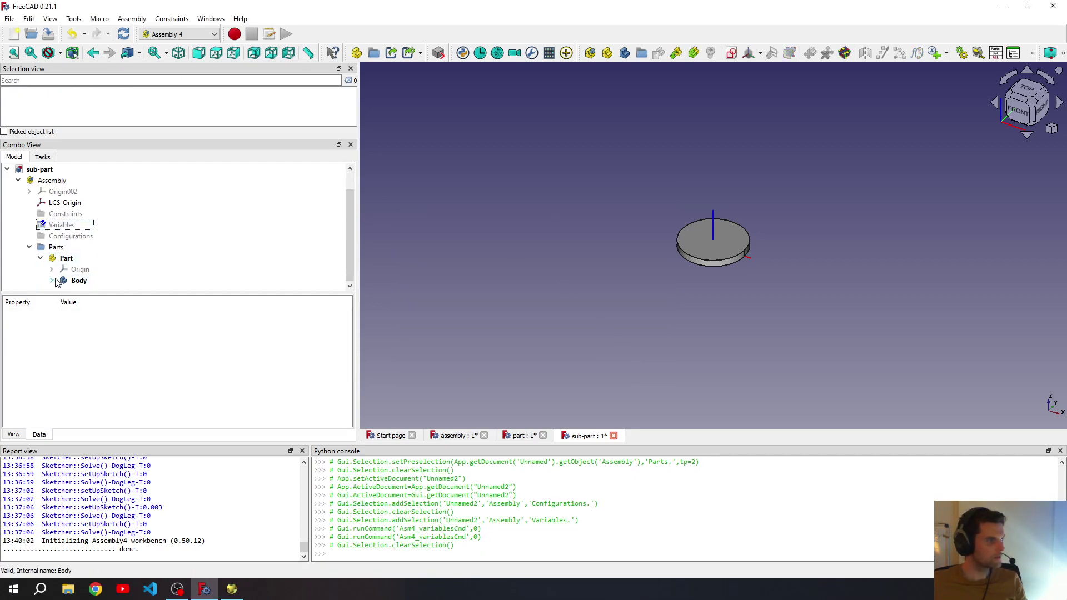
left_click(52, 280)
double_click(84, 280)
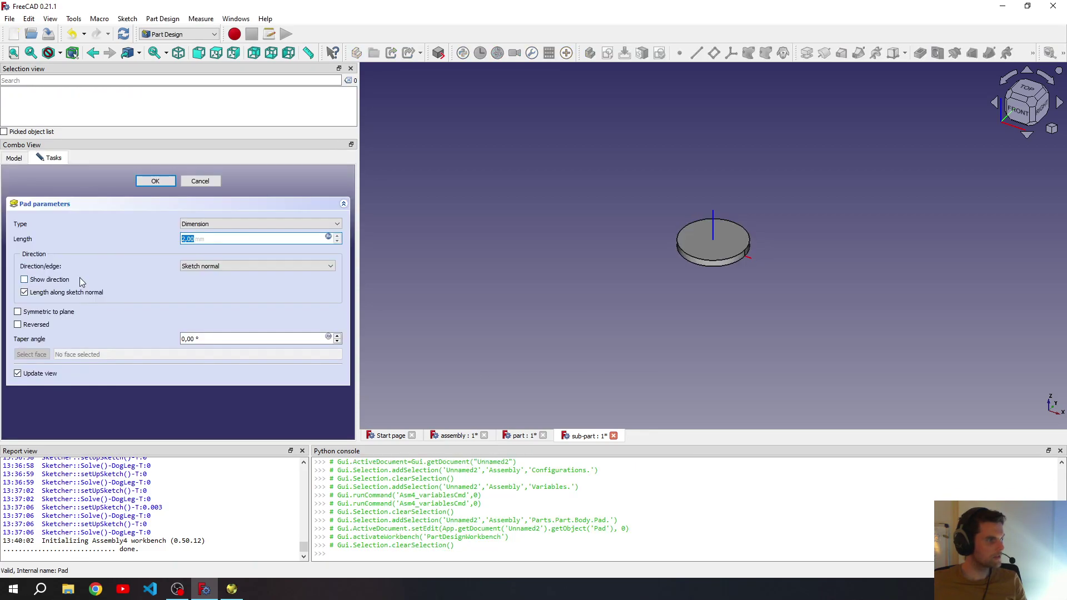
left_click(329, 238)
type("Variables.")
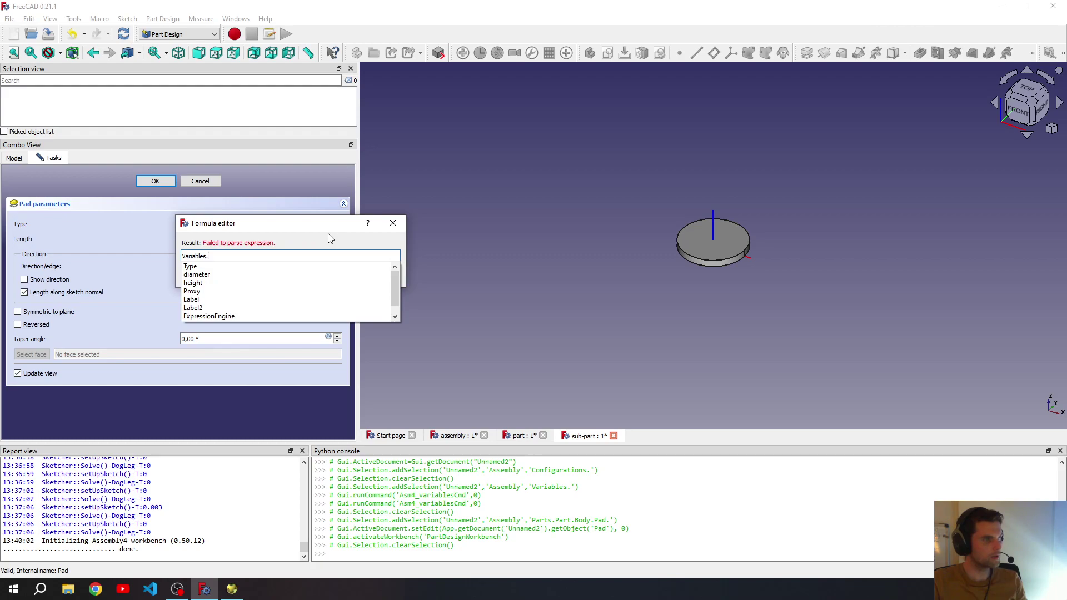
type("height")
key("Return")
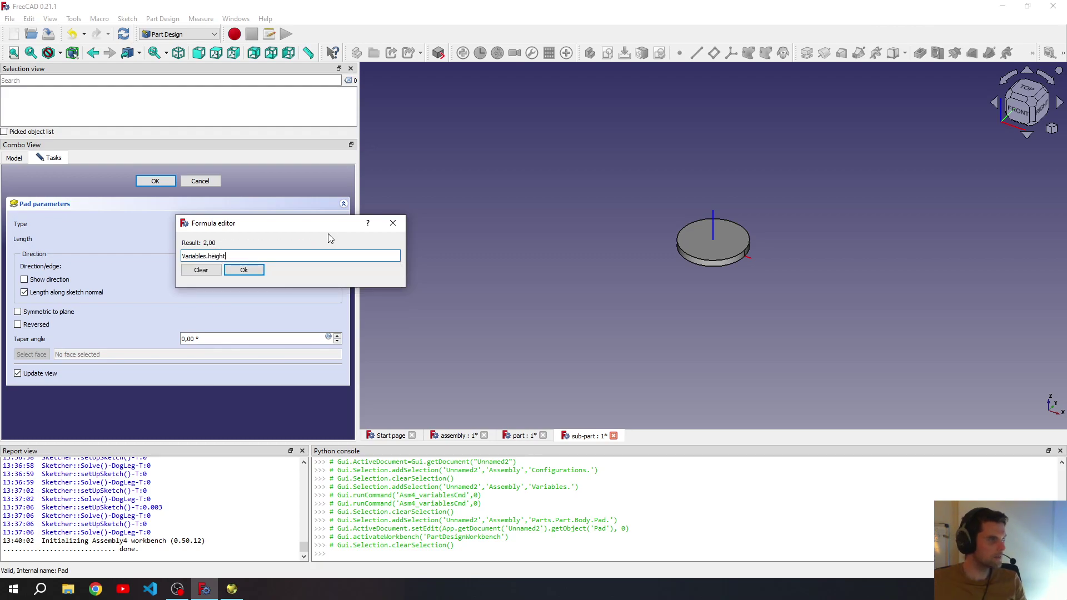
left_click(244, 270)
left_click(157, 181)
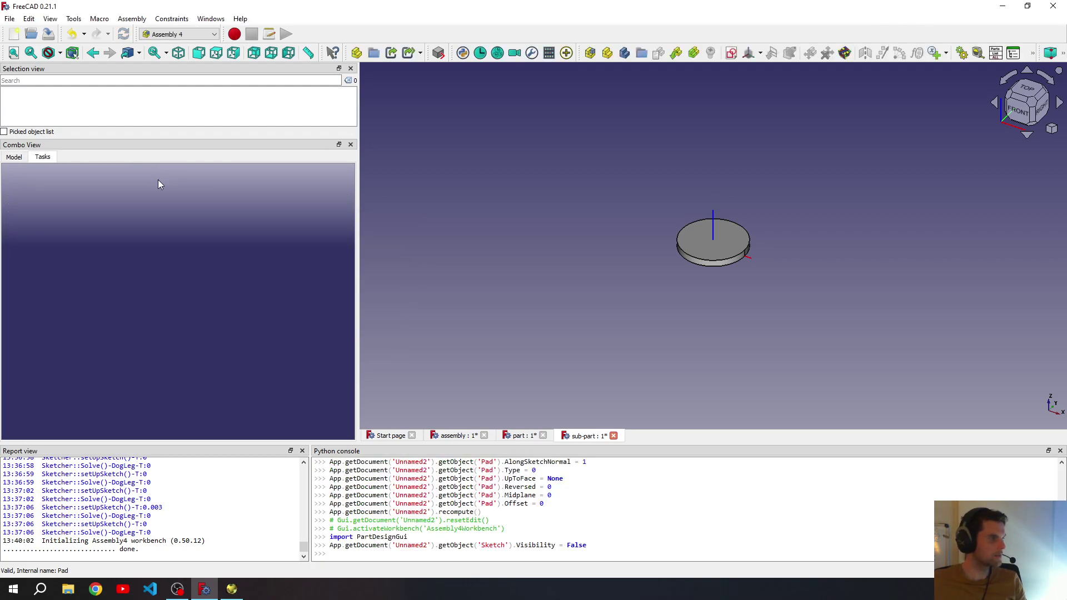
Edit the Pad's sketch and constrain the circle's diameter with the formula Variables.diameter.
left_click(12, 158)
left_click(63, 280)
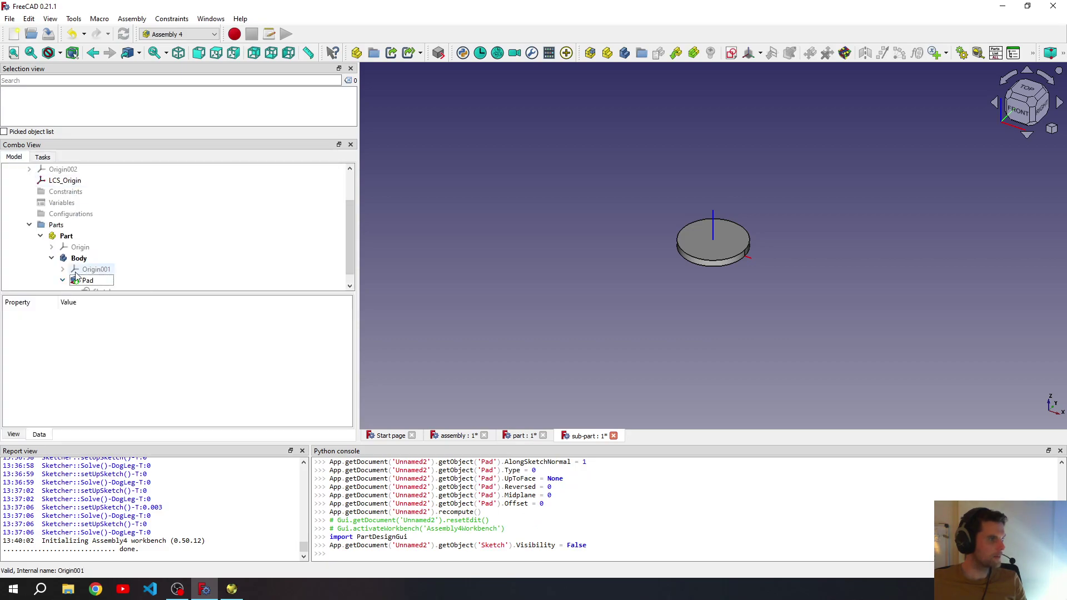
double_click(88, 280)
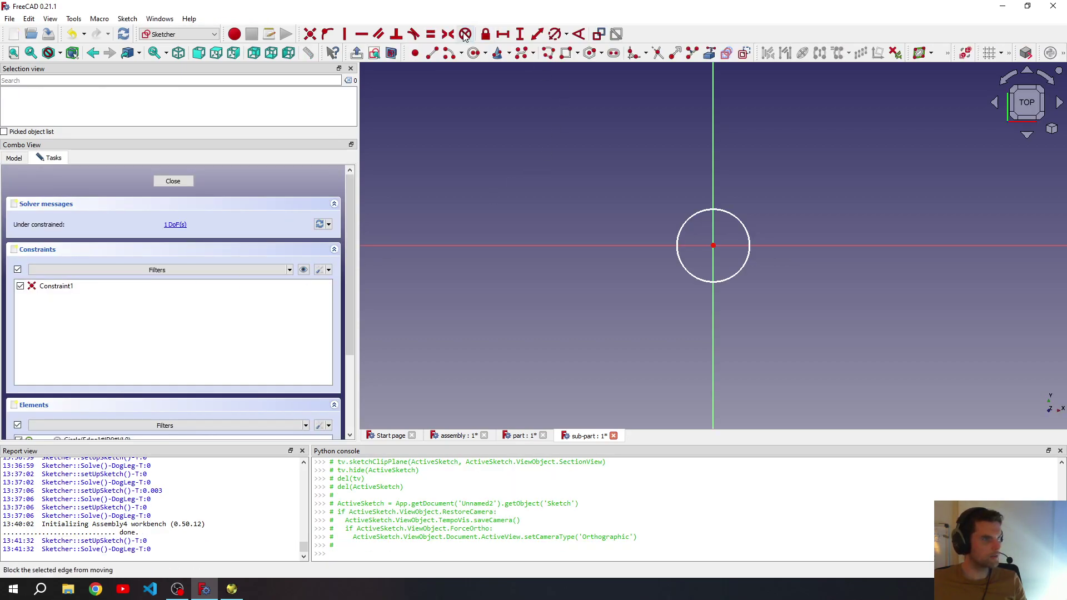
left_click(554, 34)
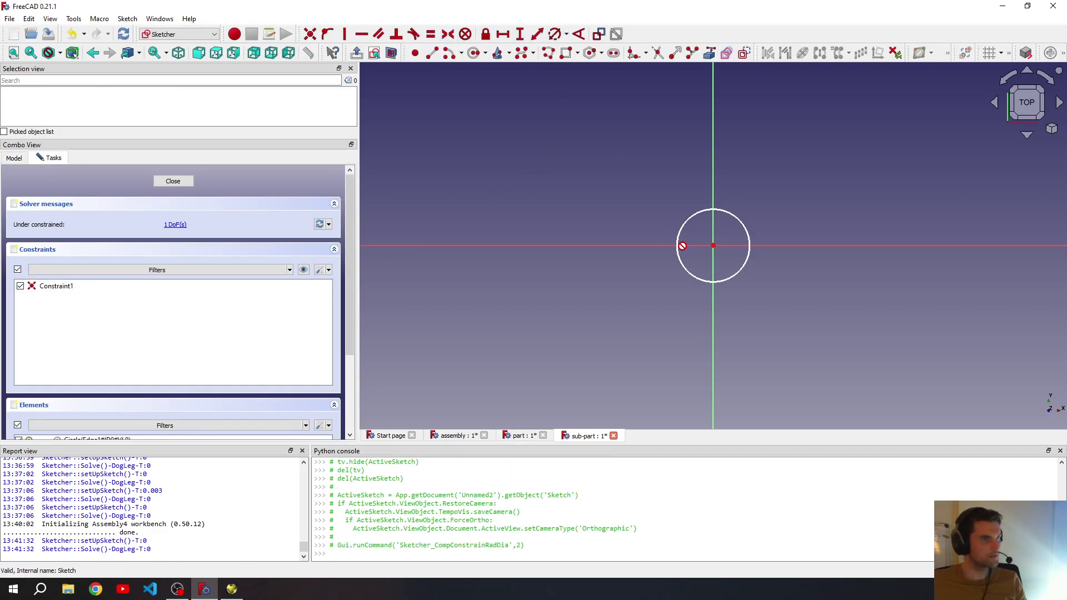
left_click(746, 230)
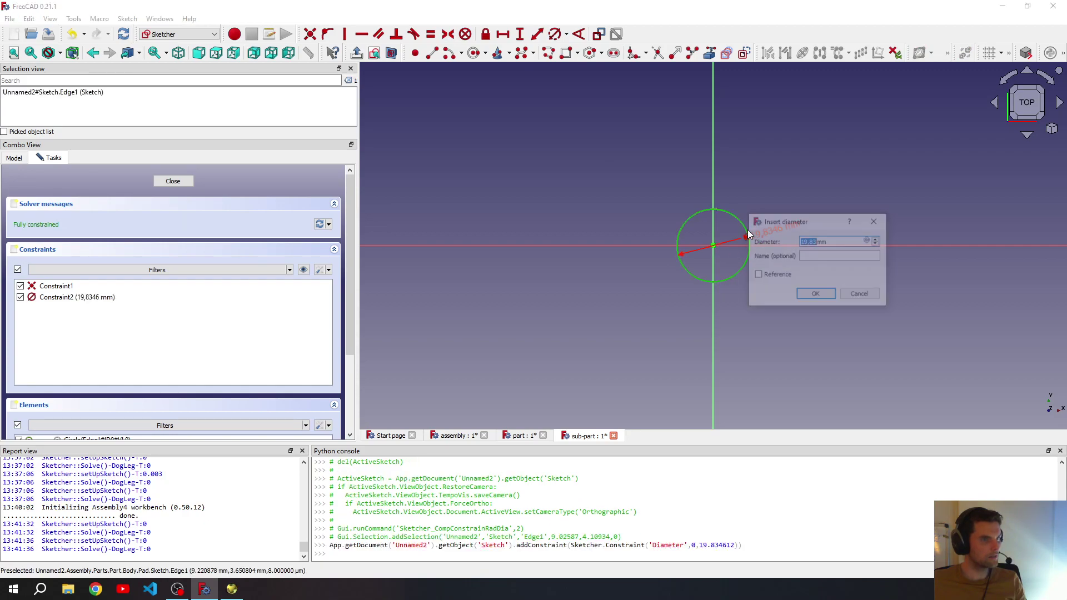
left_click(869, 241)
type("Variables.diameter")
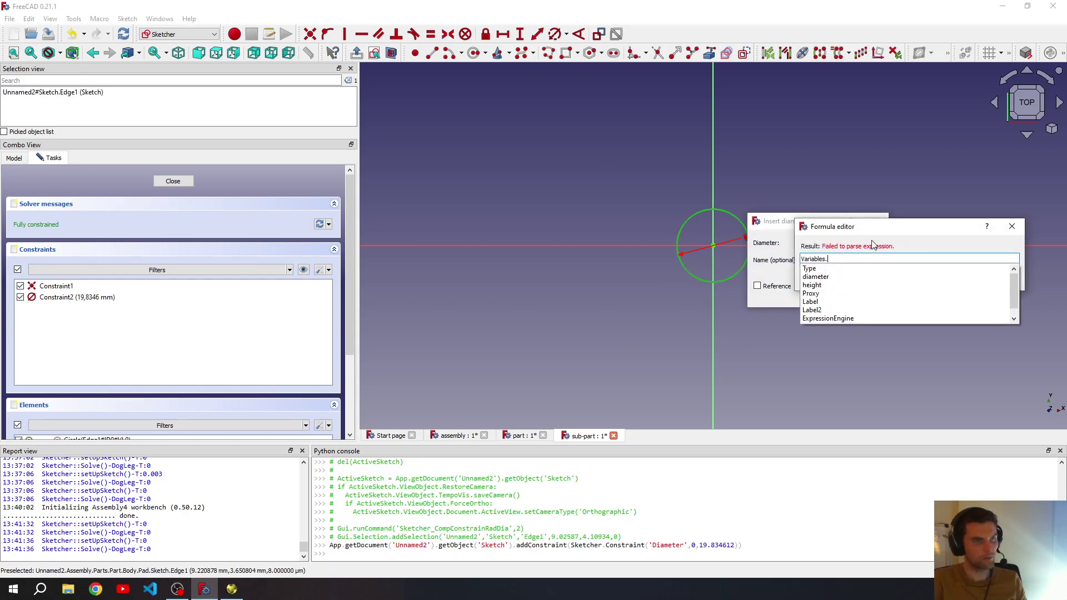
key("Down")
key("Return")
key("Return")
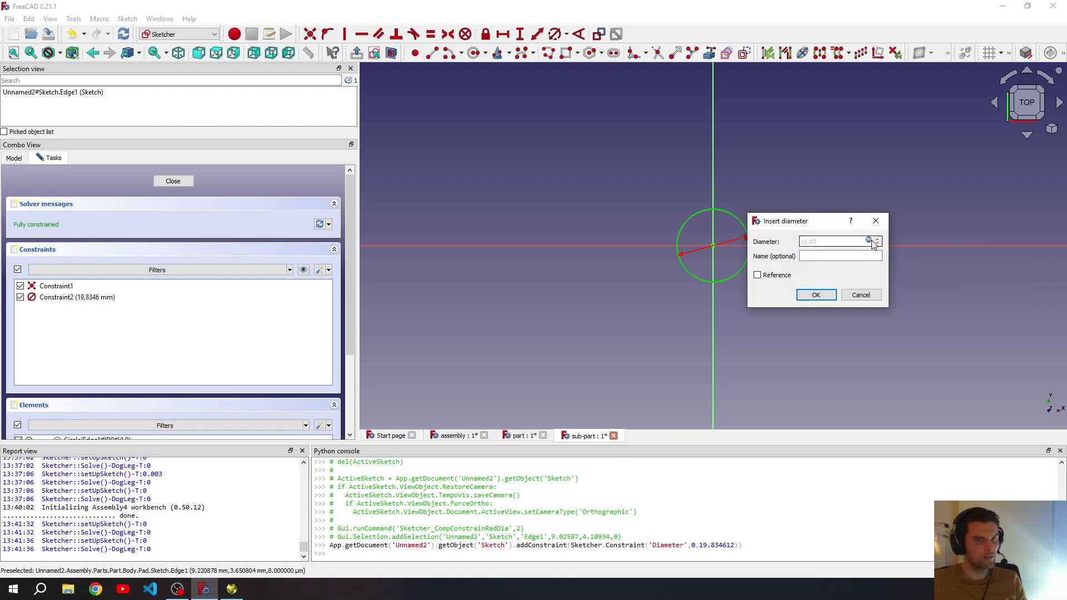
left_click(811, 294)
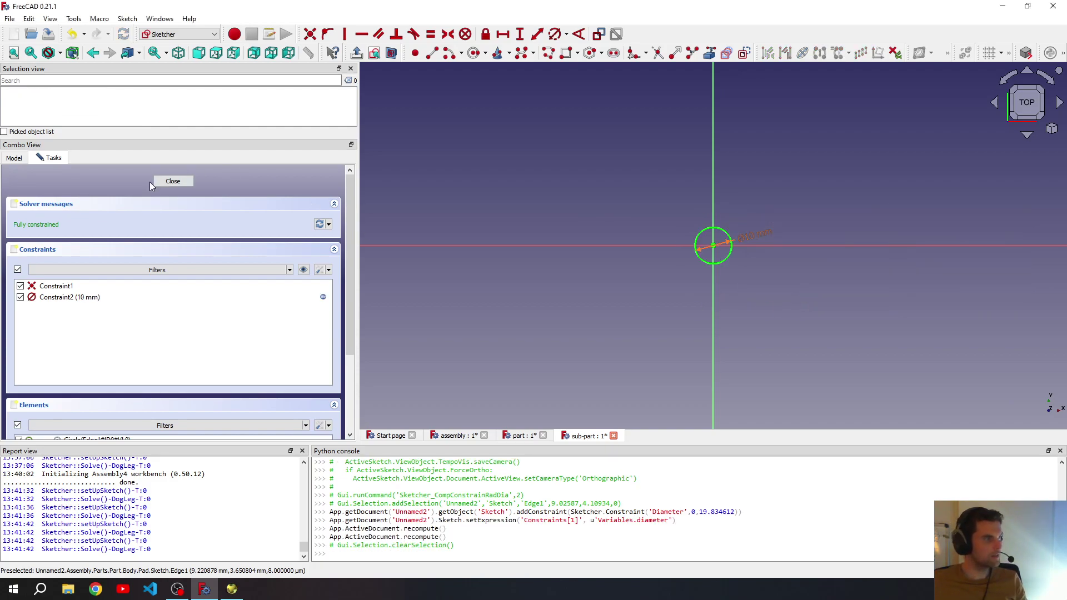
left_click(173, 181)
Collapse the sub-part's assembly tree and save the sub-part document.
left_click(62, 270)
left_click(52, 259)
left_click(40, 257)
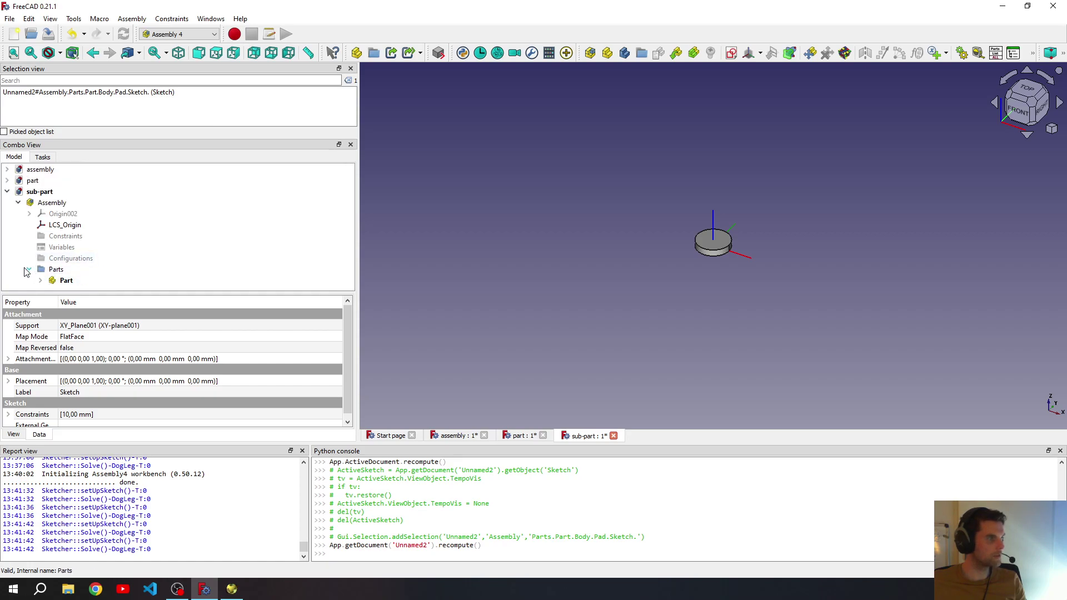
left_click(18, 204)
left_click(33, 192)
key("ctrl+s")
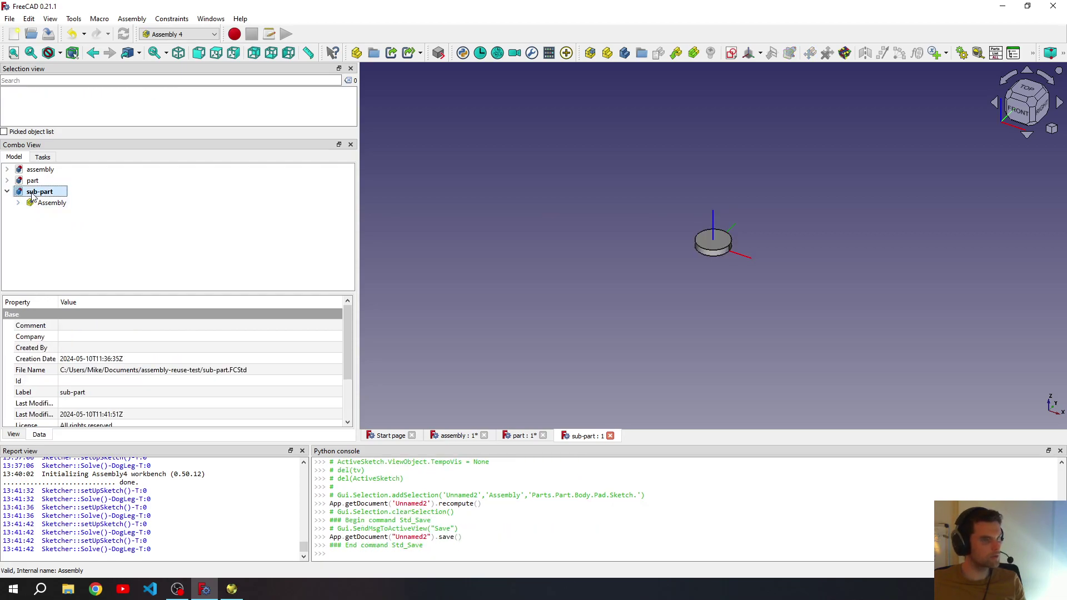
Expand the part document and its assembly container in the model tree, and select the part document.
left_click(7, 182)
left_click(19, 191)
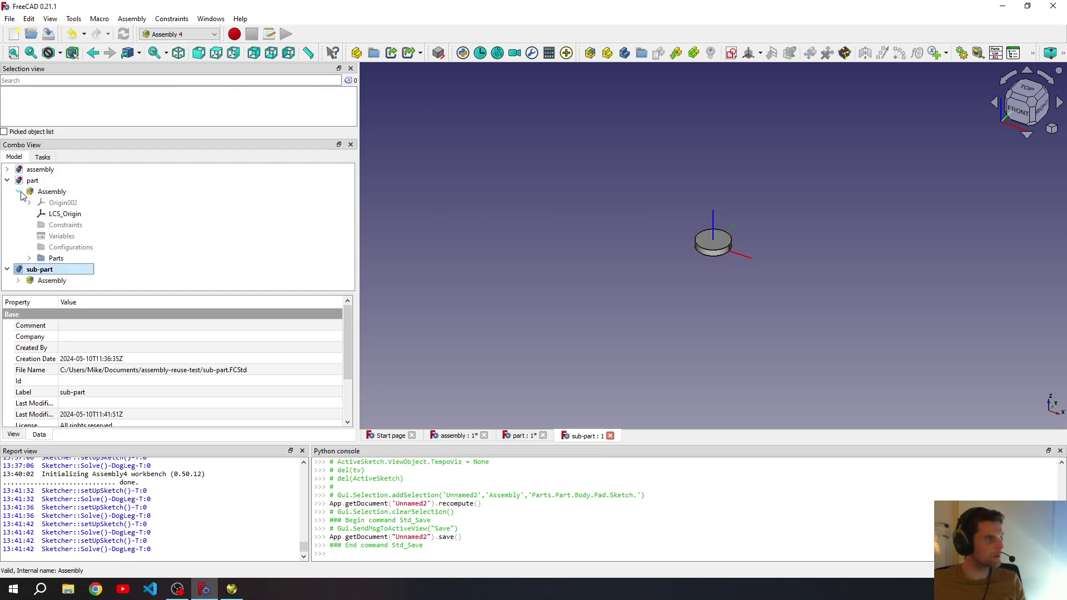
left_click(36, 183)
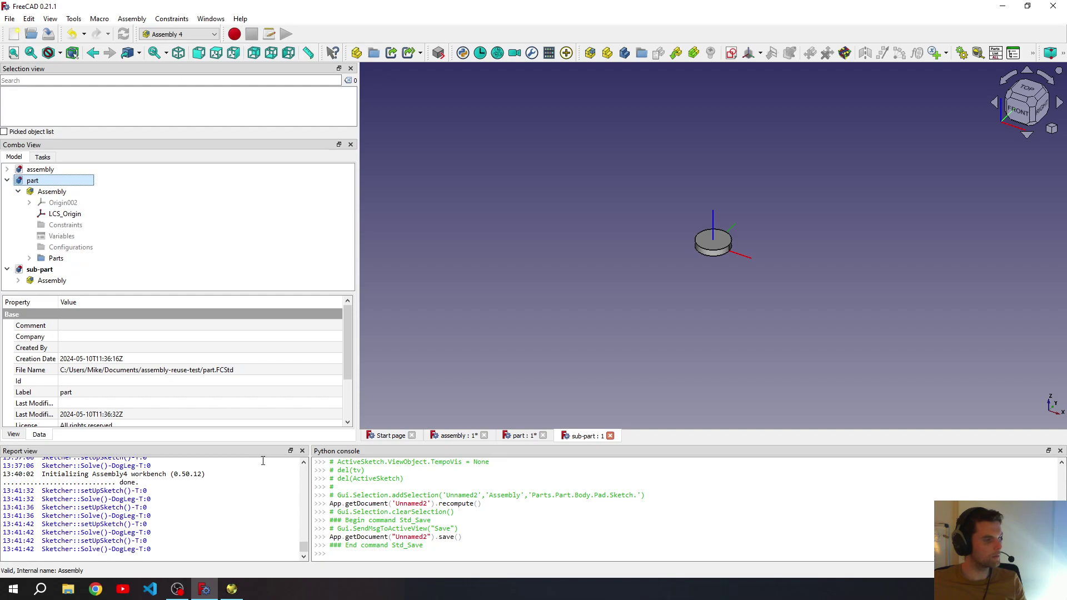
Switch to OpenSCAD, unfold the part module, examine its sub_part call and shaft cylinder, and return to FreeCAD.
left_click(233, 589)
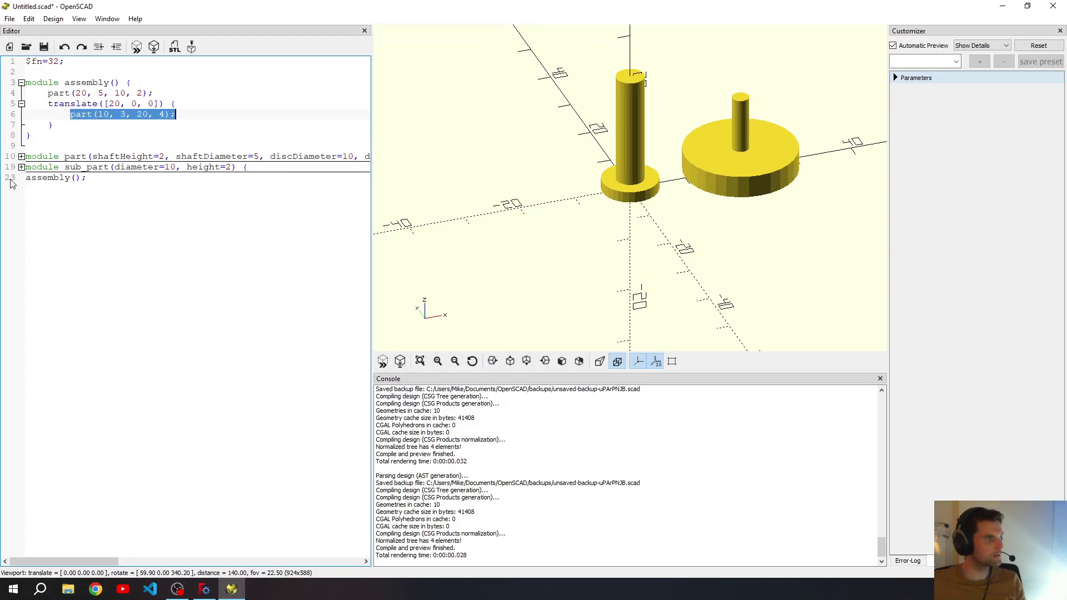
left_click(22, 157)
left_click_drag(36, 230, 15, 159)
left_click(120, 189)
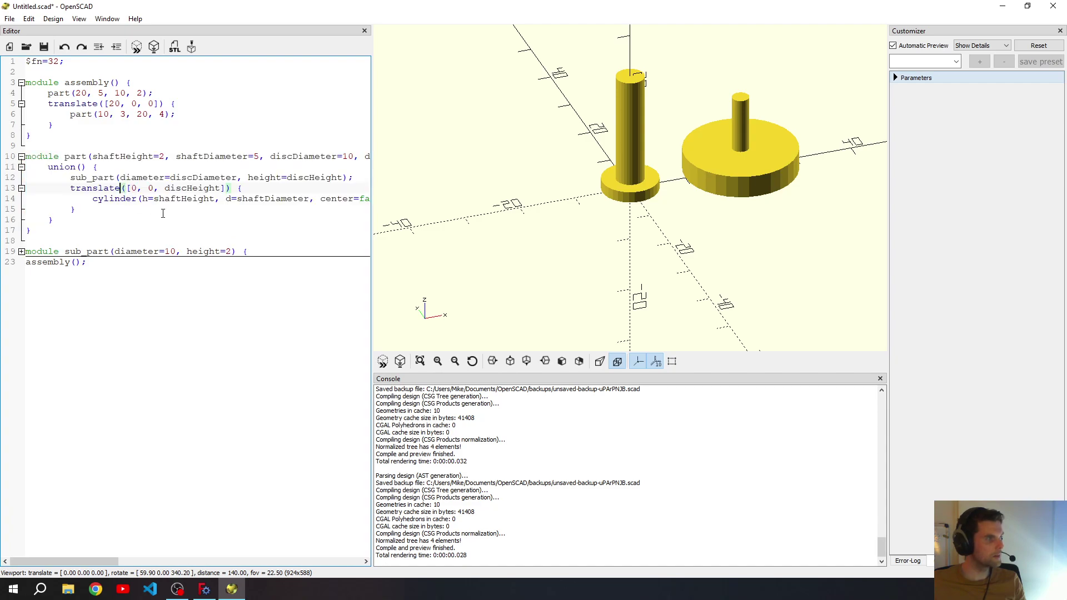
double_click(100, 251)
left_click_drag(70, 177, 197, 178)
left_click_drag(91, 201, 313, 207)
left_click(314, 206)
left_click(1002, 6)
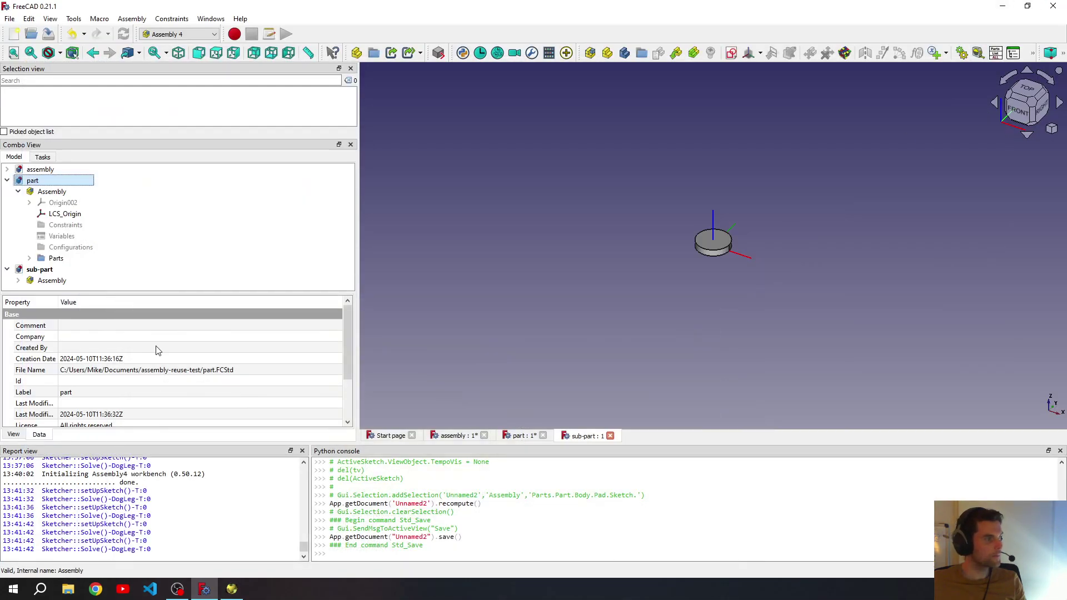
left_click(48, 192)
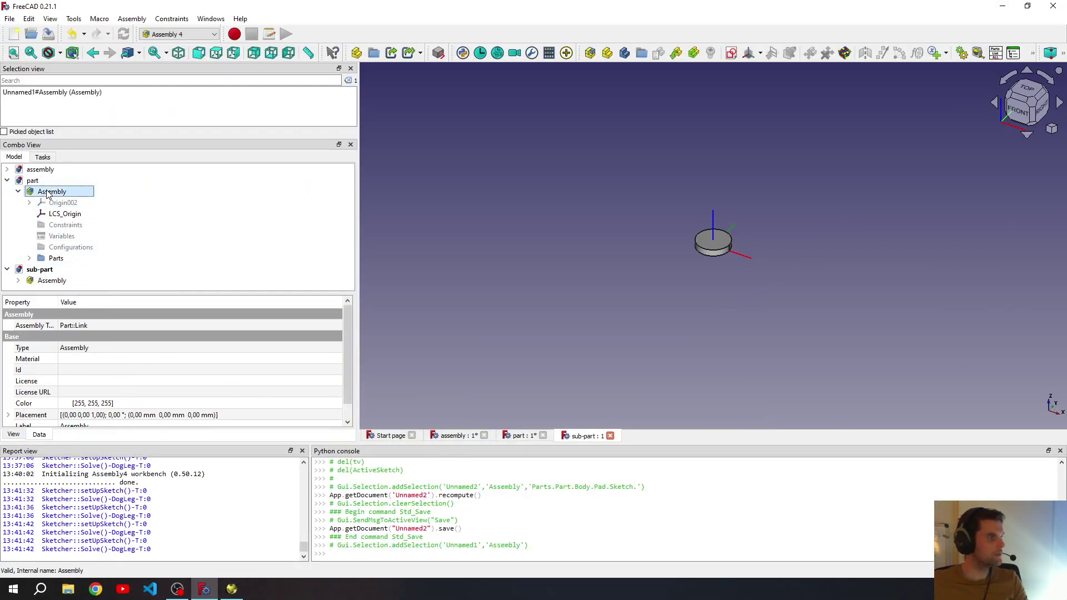
left_click(29, 258)
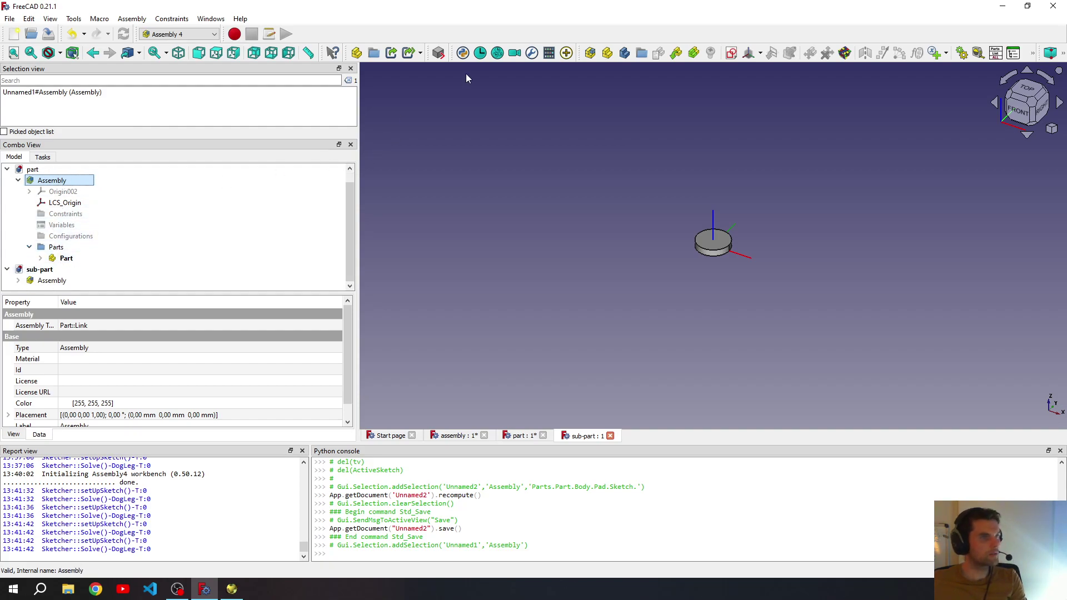
left_click(694, 53)
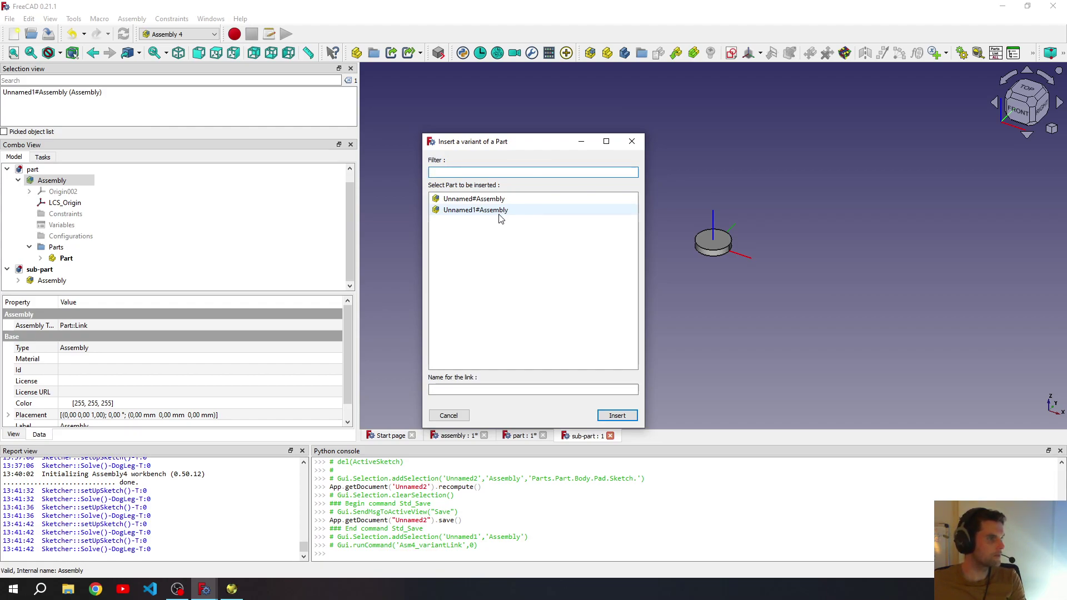
left_click(632, 141)
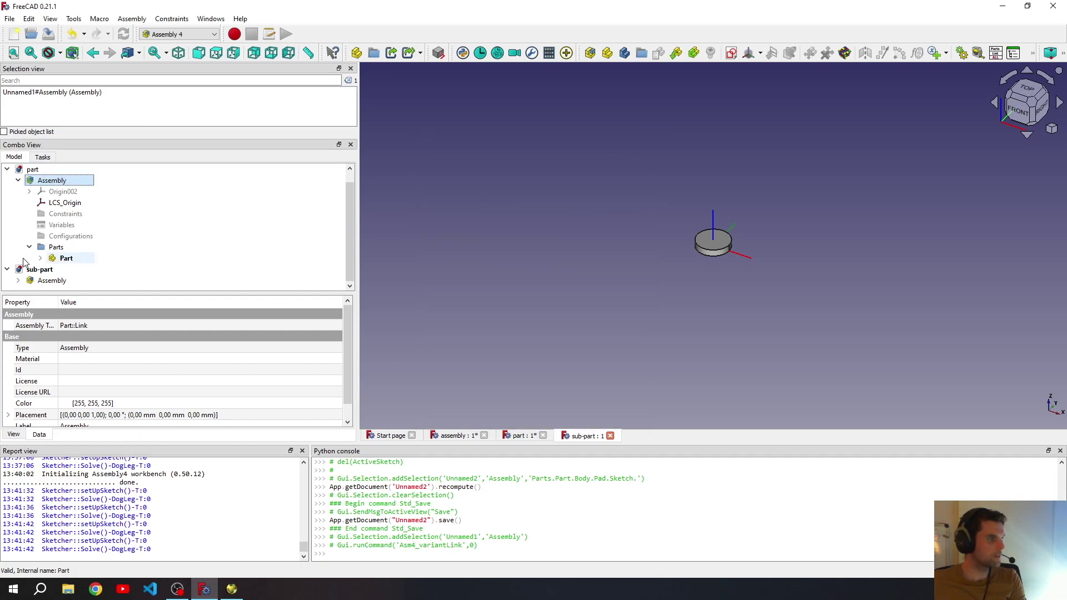
left_click(53, 281)
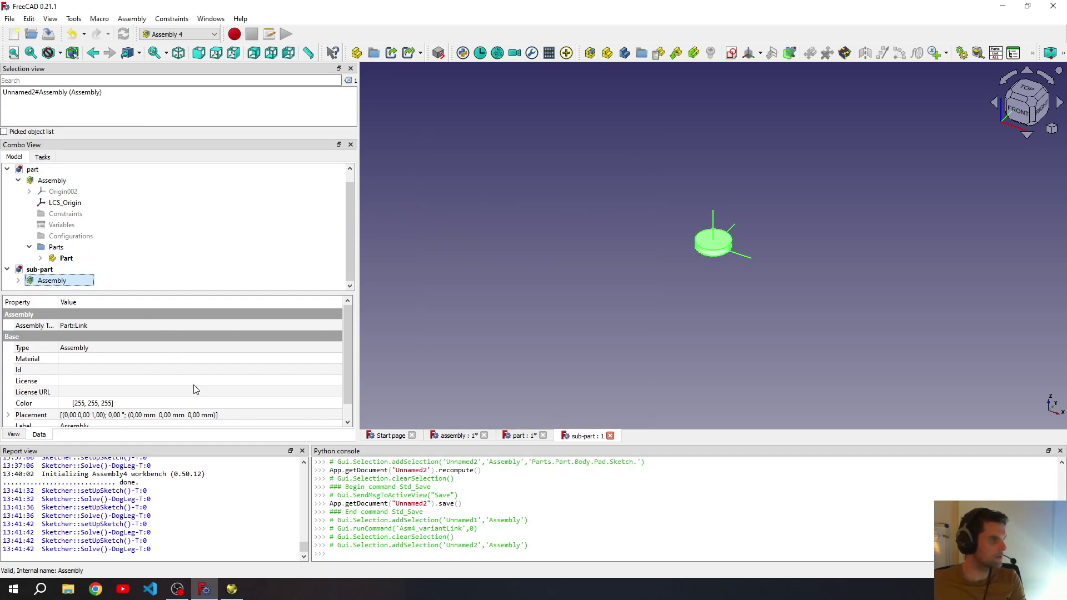
scroll(195, 389, "down", 1)
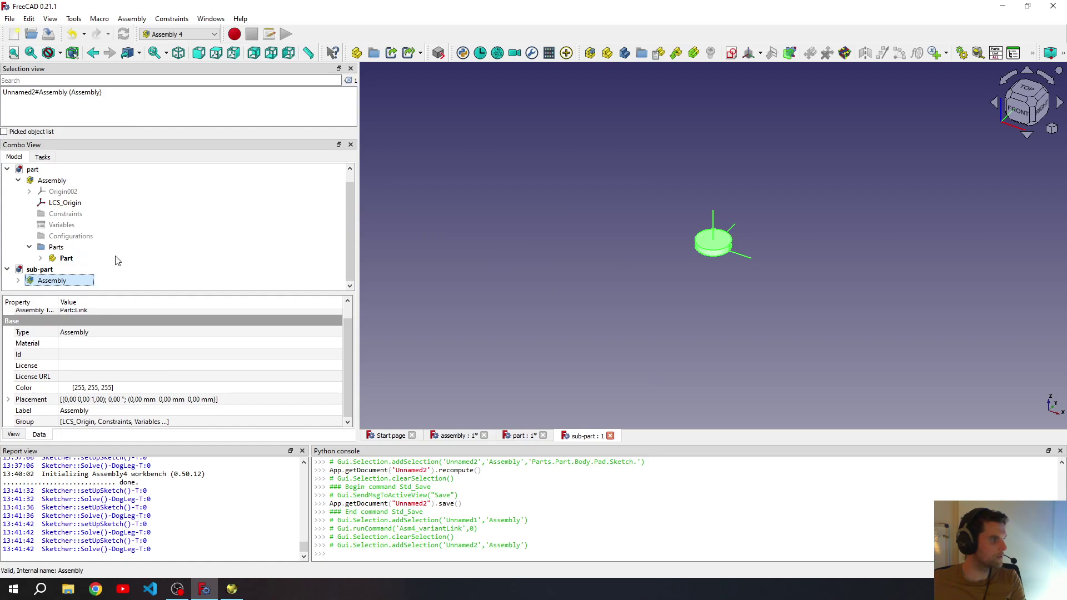
left_click(52, 180)
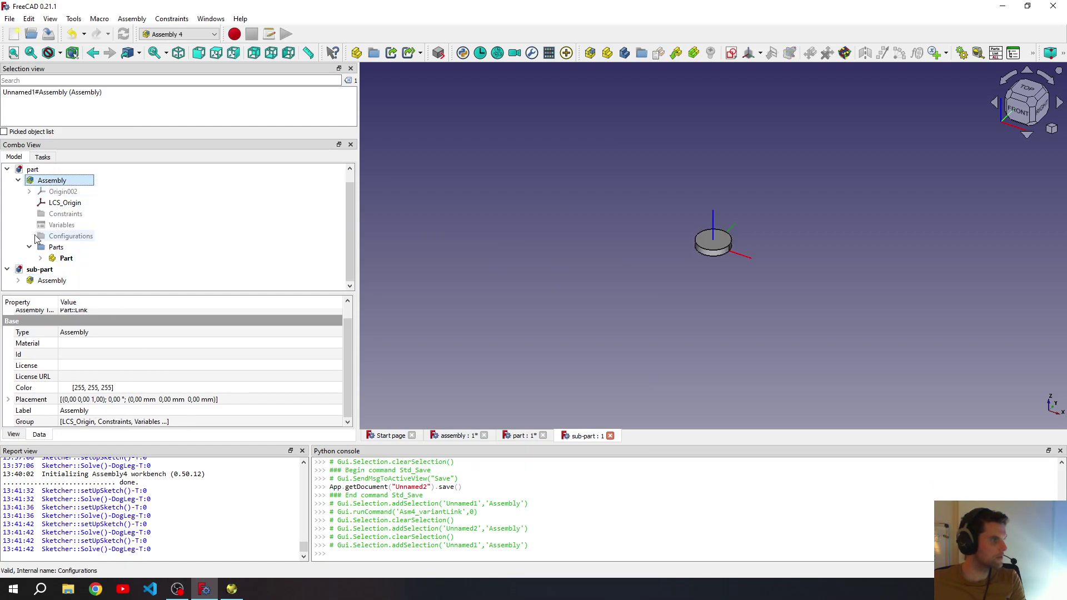
left_click(17, 180)
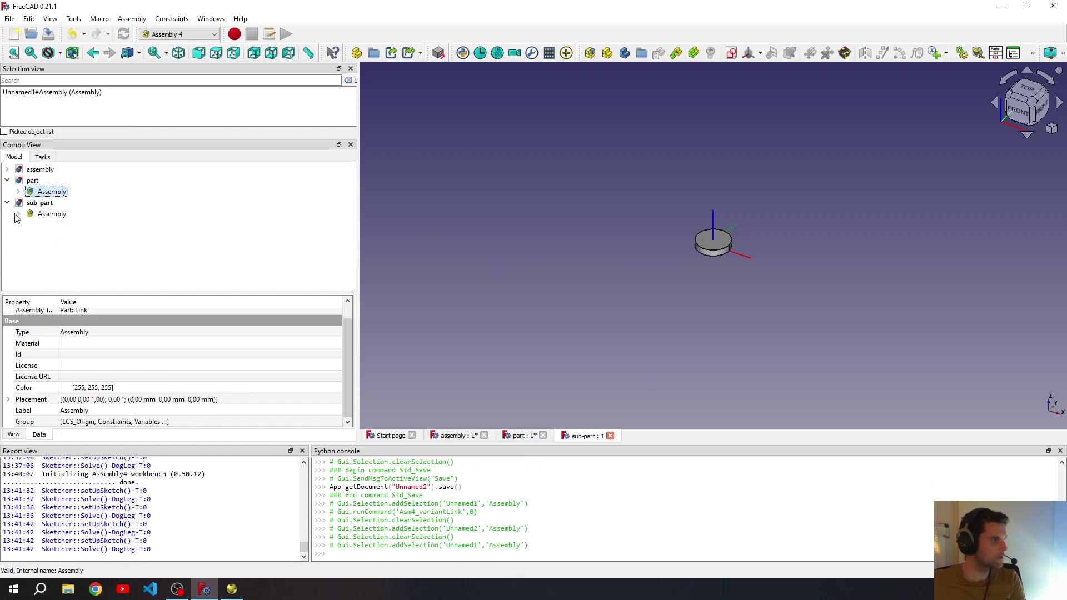
left_click(16, 214)
left_click(18, 192)
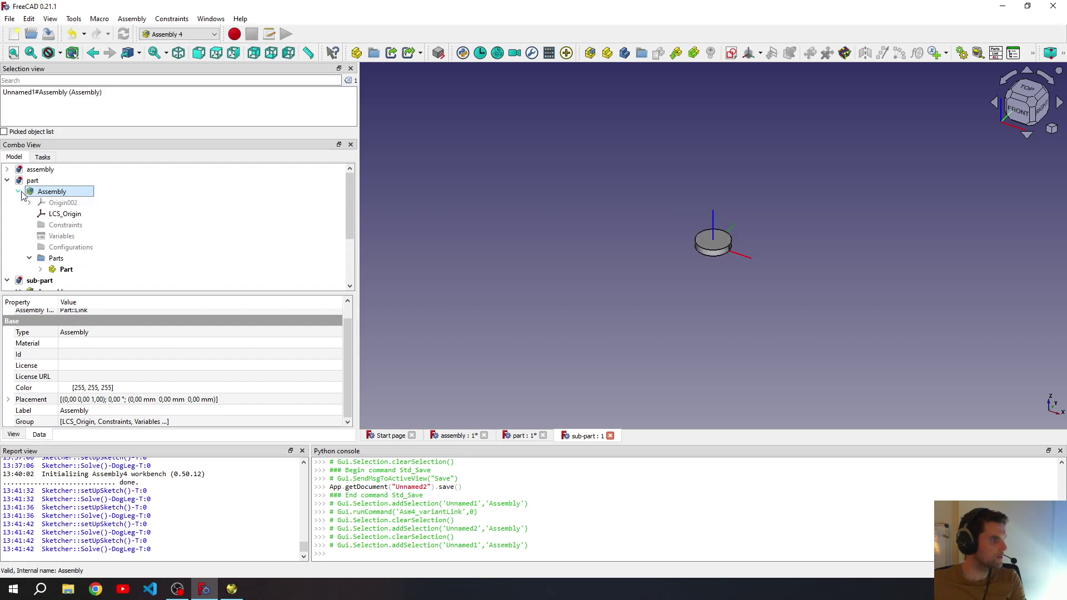
Close the assembly document, saving its changes.
left_click(38, 170)
right_click(45, 170)
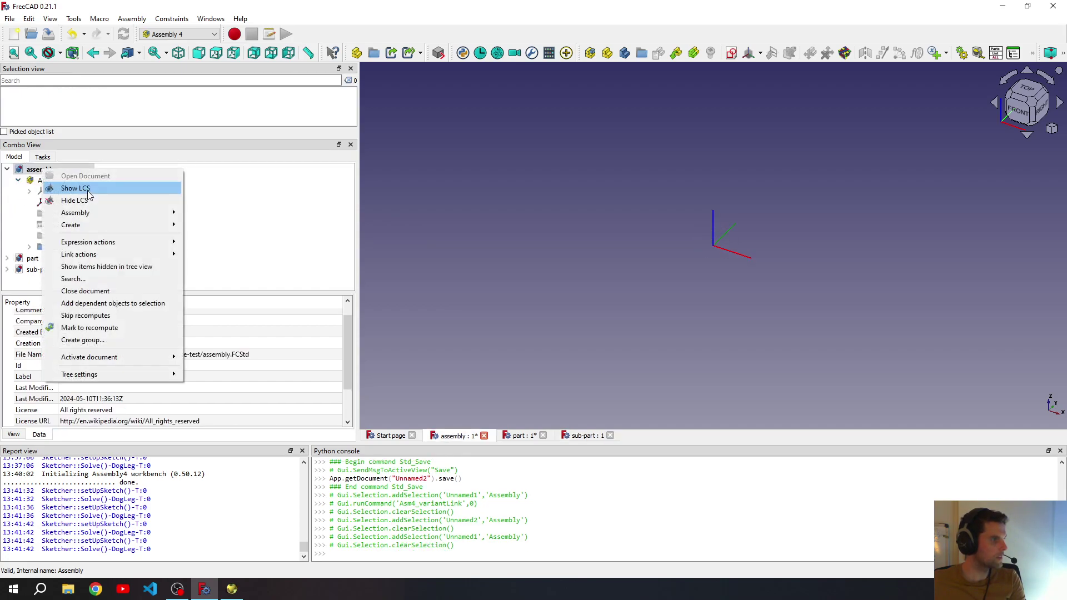
left_click(31, 178)
left_click(6, 7)
left_click(22, 3)
left_click(9, 18)
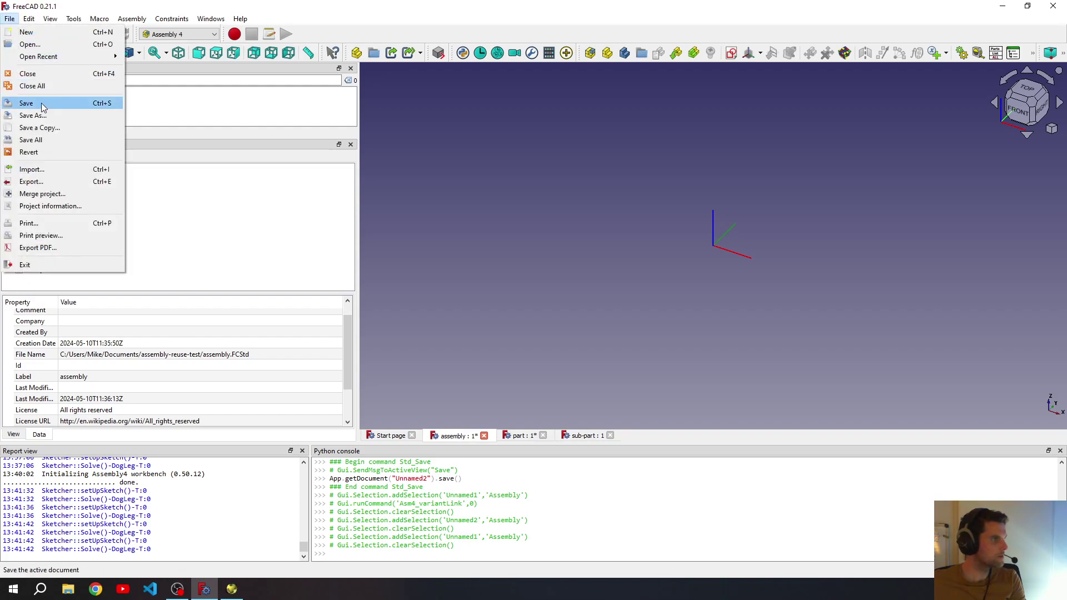
left_click(36, 76)
left_click(532, 315)
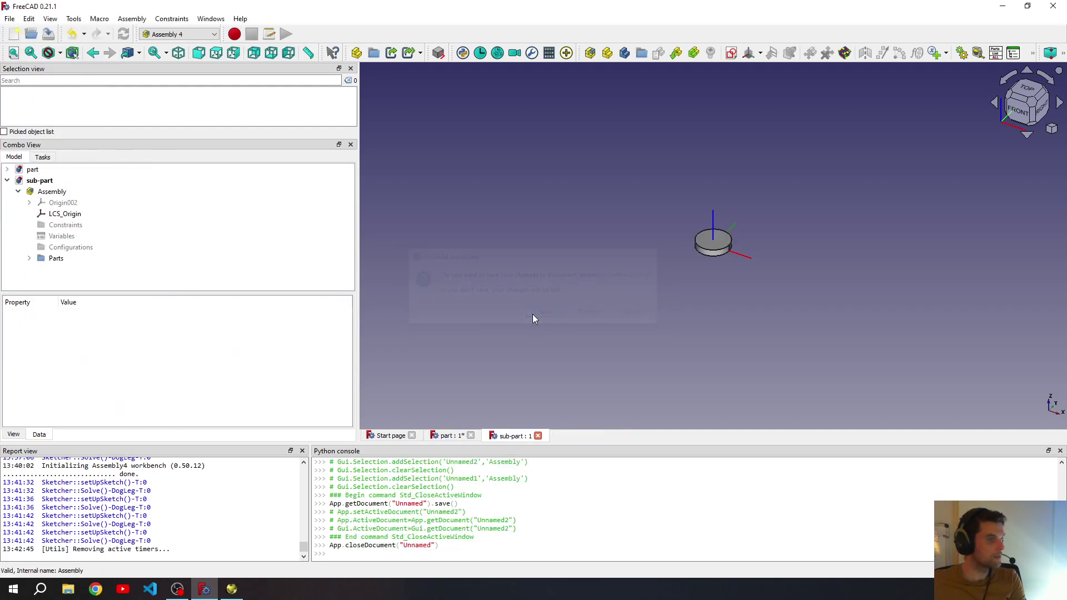
Insert a variant link to the sub-part's assembly into the part document's assembly, leaving it without an attachment.
left_click(7, 180)
left_click(7, 168)
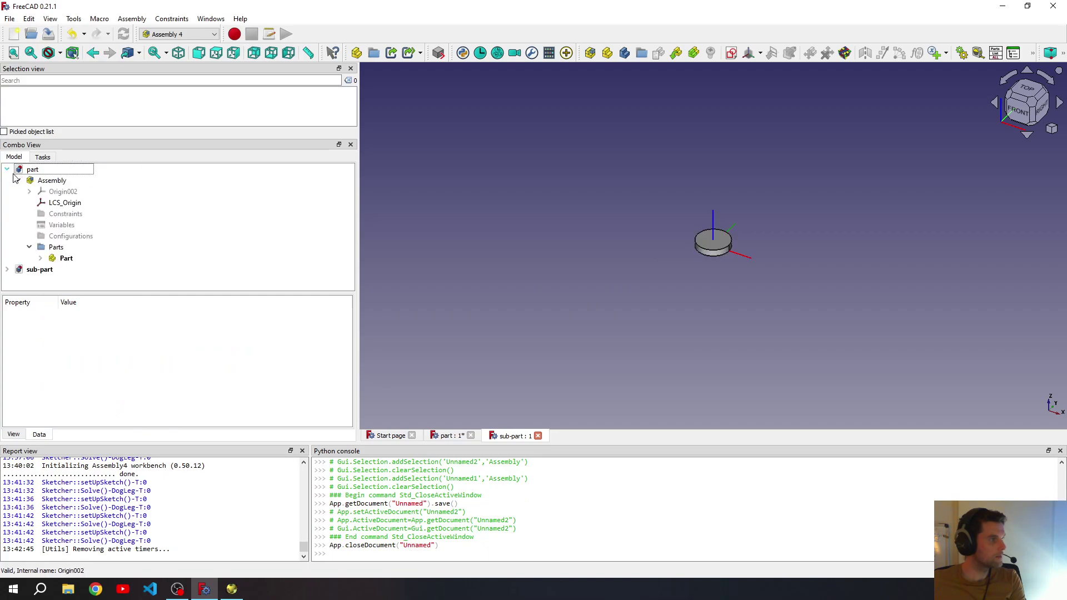
left_click(52, 180)
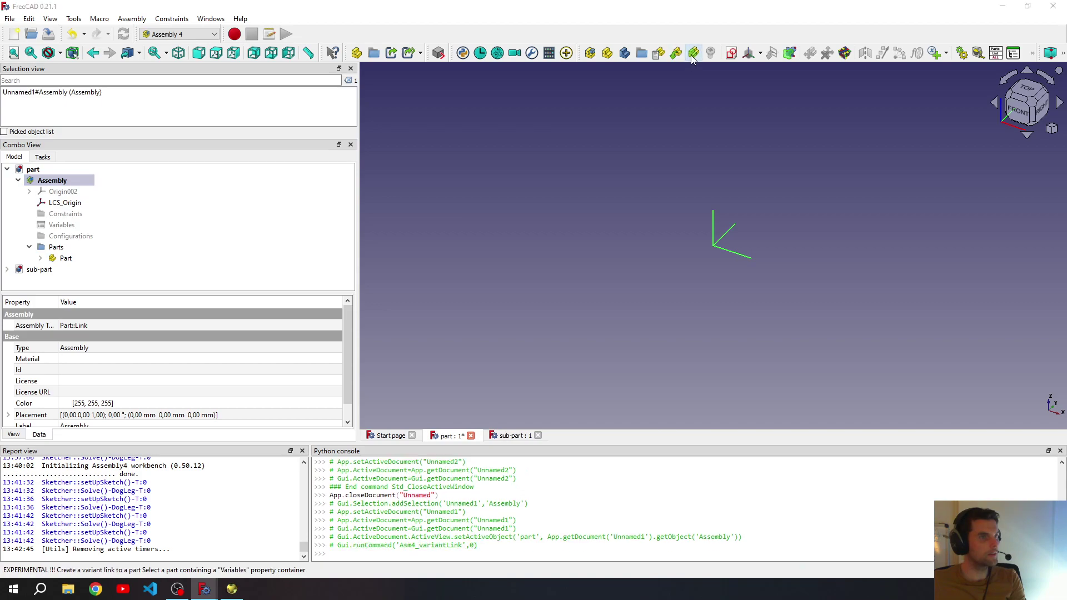
left_click(675, 54)
left_click(476, 198)
left_click(616, 415)
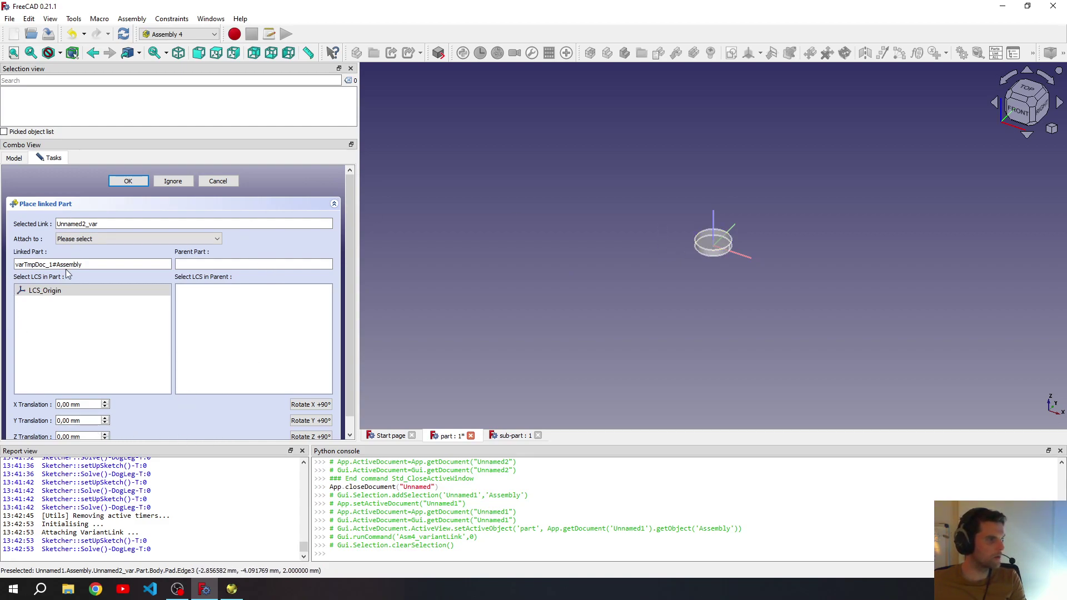
left_click(173, 181)
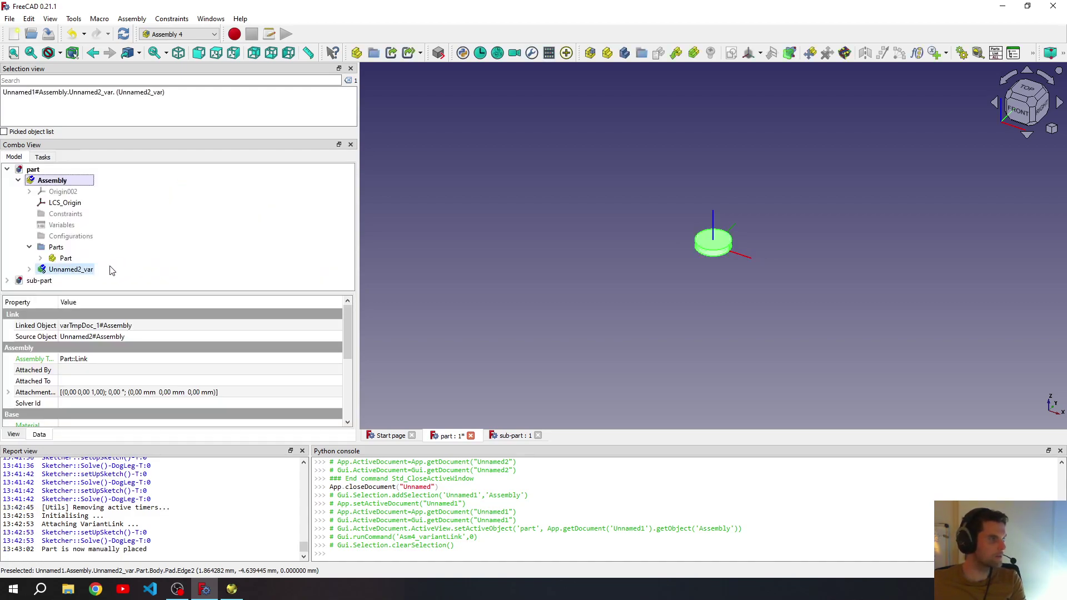
Examine the contents of the variant link and of the part document's own Part and Body in the model tree.
left_click(30, 270)
scroll(56, 233, "down", 2)
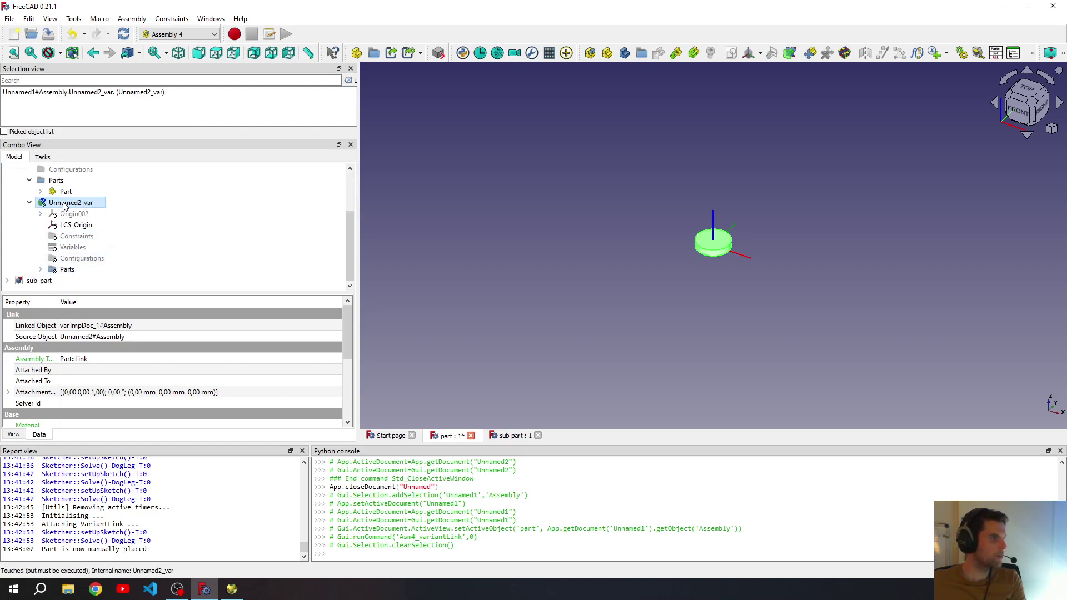
left_click(29, 203)
left_click(695, 265)
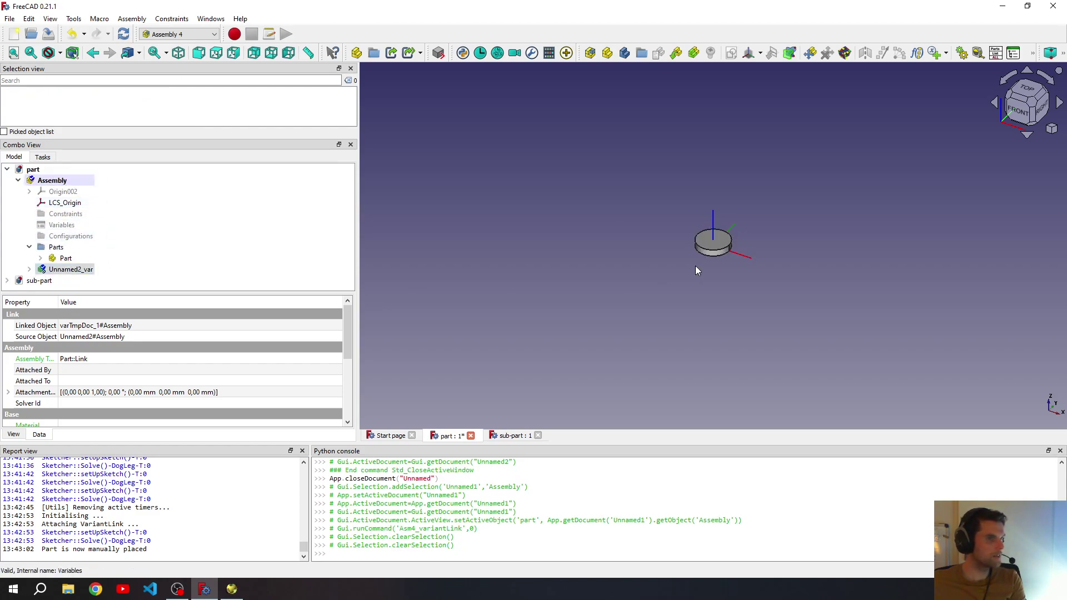
left_click(40, 258)
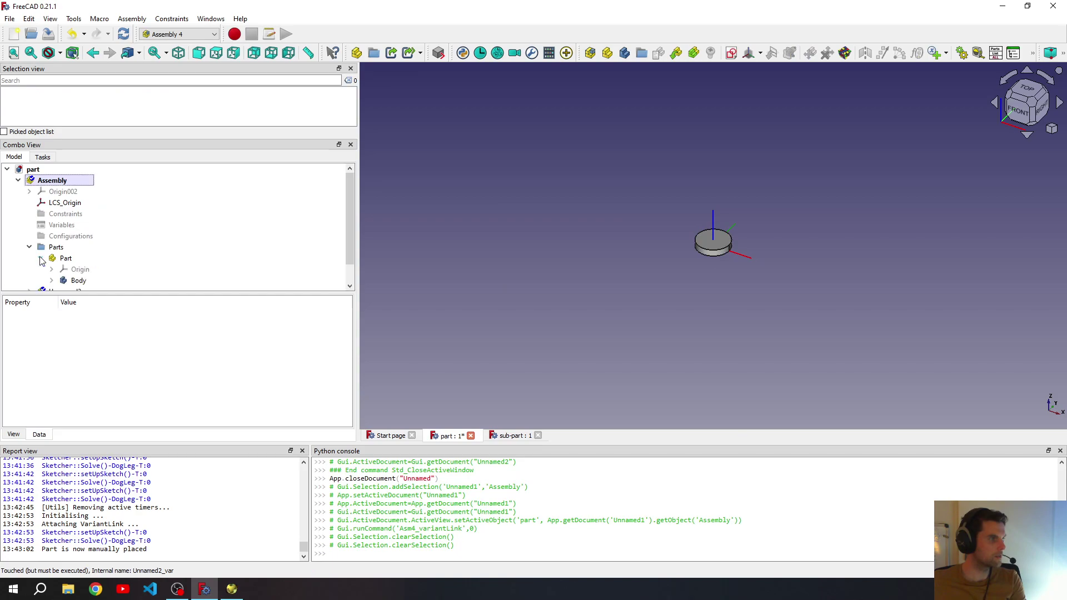
scroll(71, 272, "down", 1)
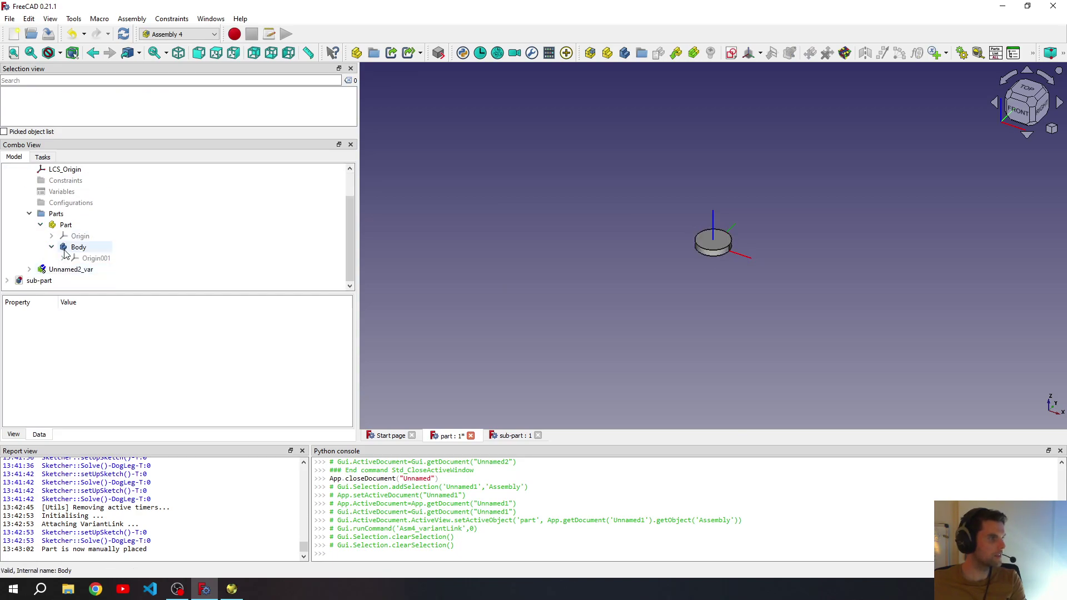
Create a shape binder in the part's assembly that references the Part inside the variant link.
left_click(70, 270)
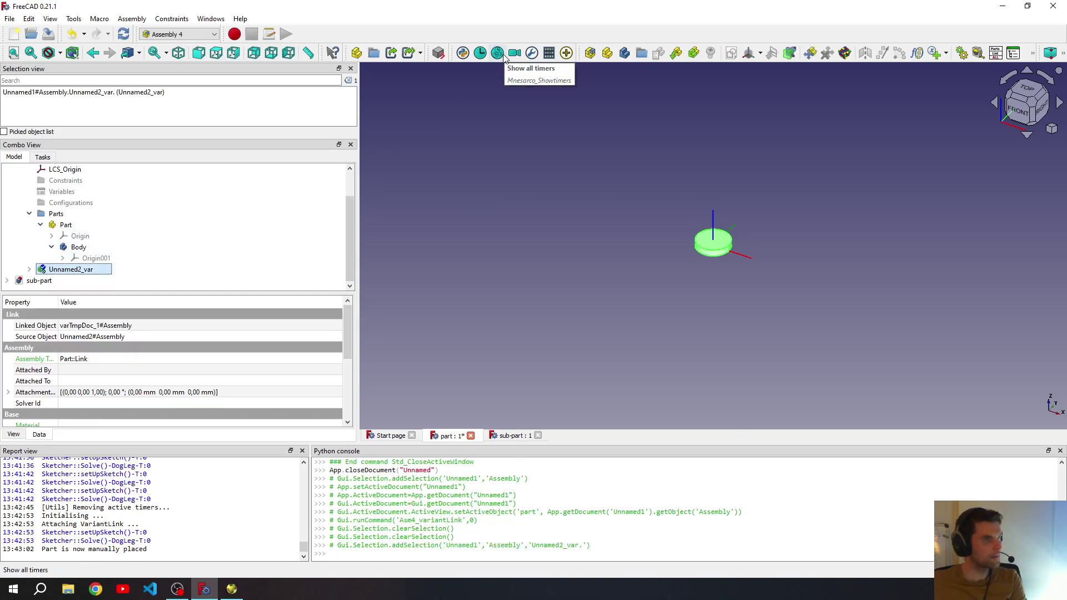
left_click(29, 269)
scroll(31, 272, "down", 2)
left_click(40, 270)
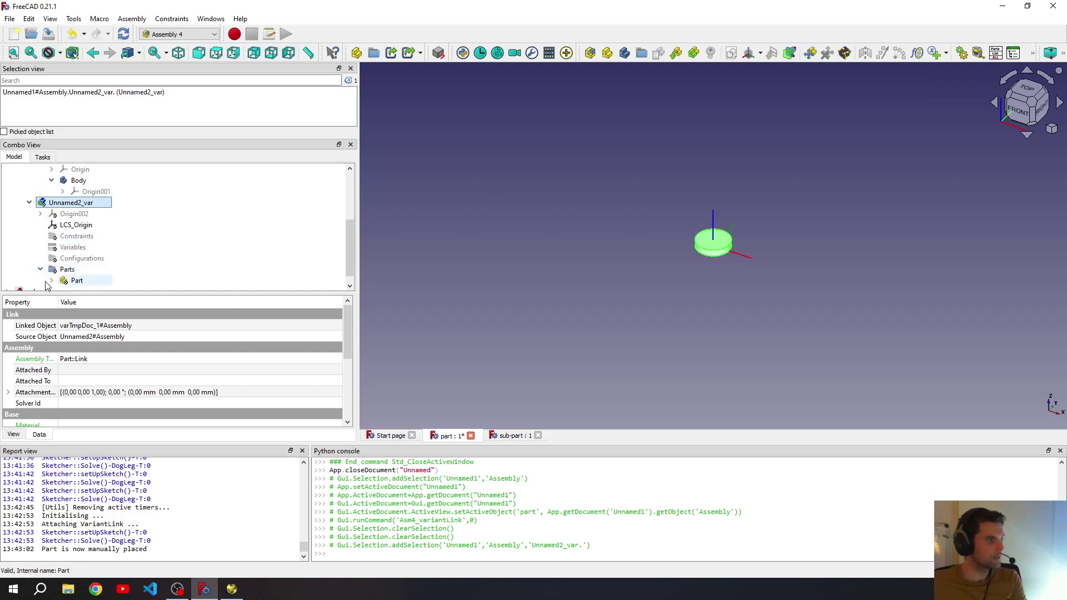
scroll(52, 281, "down", 1)
left_click(76, 246)
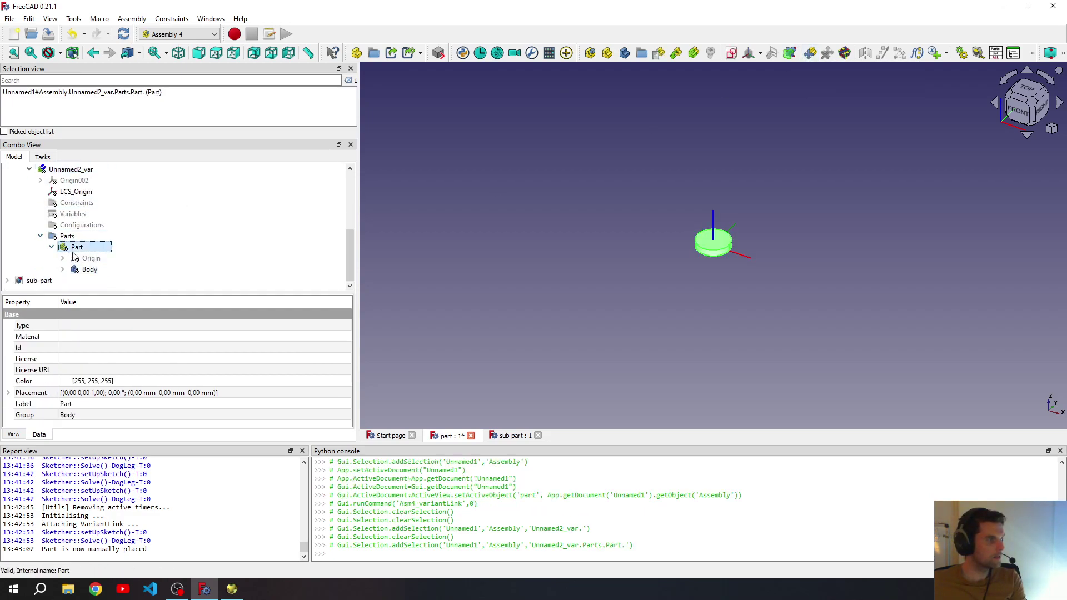
left_click(789, 58)
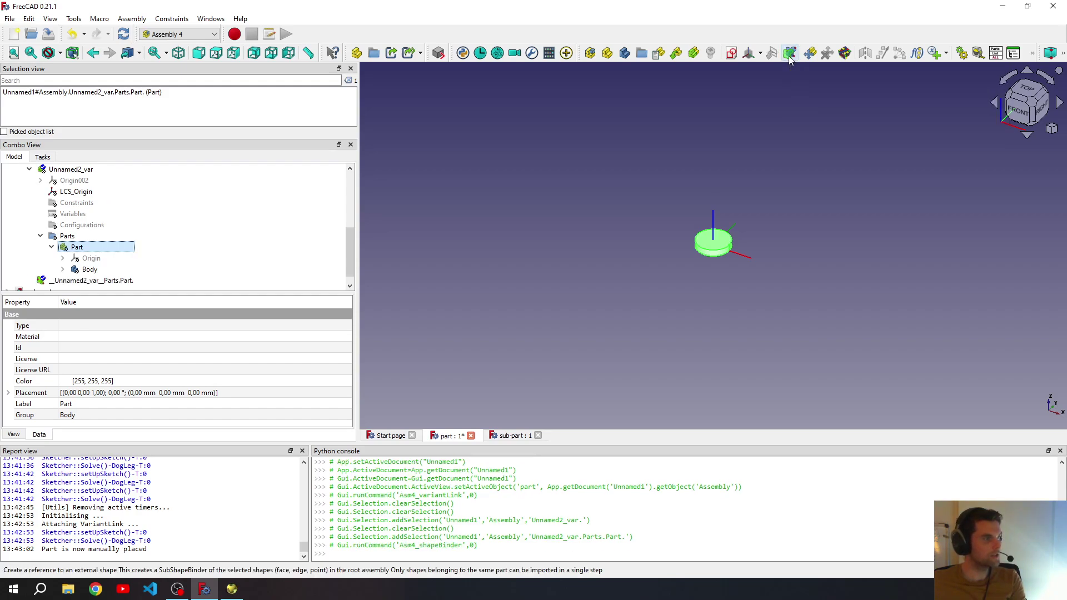
Examine the linked Part's Body, collapse the variant link in the tree, and check the new shape binder's properties.
left_click(70, 270)
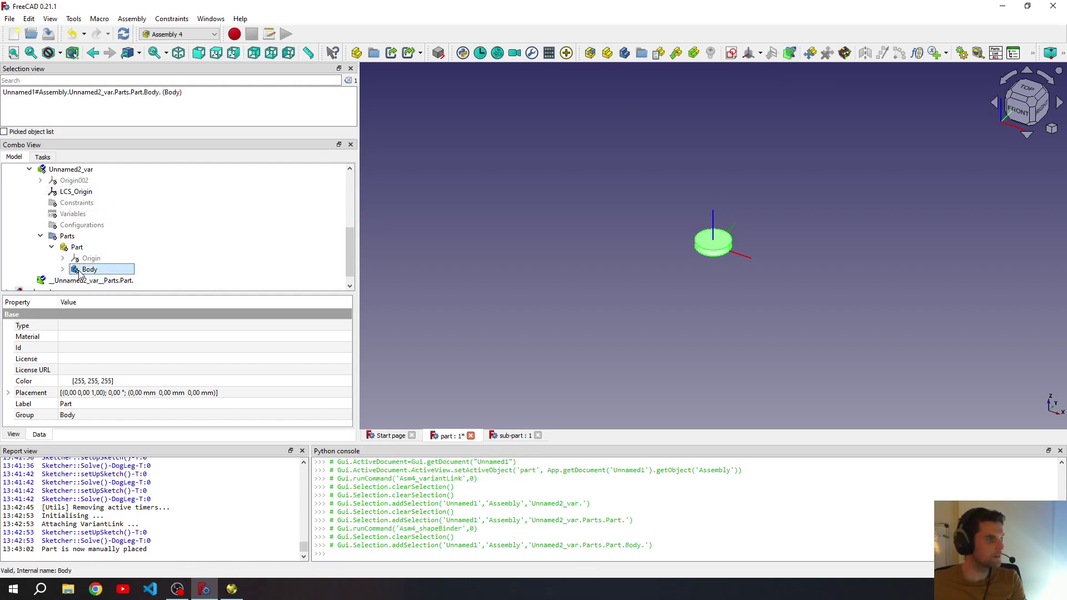
left_click(62, 269)
scroll(80, 264, "down", 1)
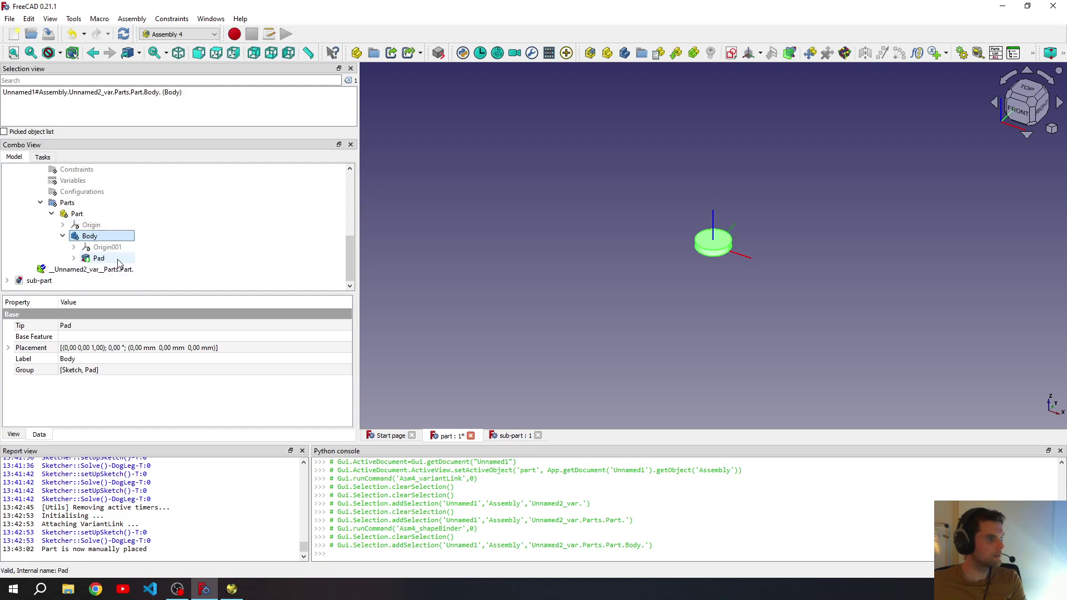
scroll(55, 262, "up", 3)
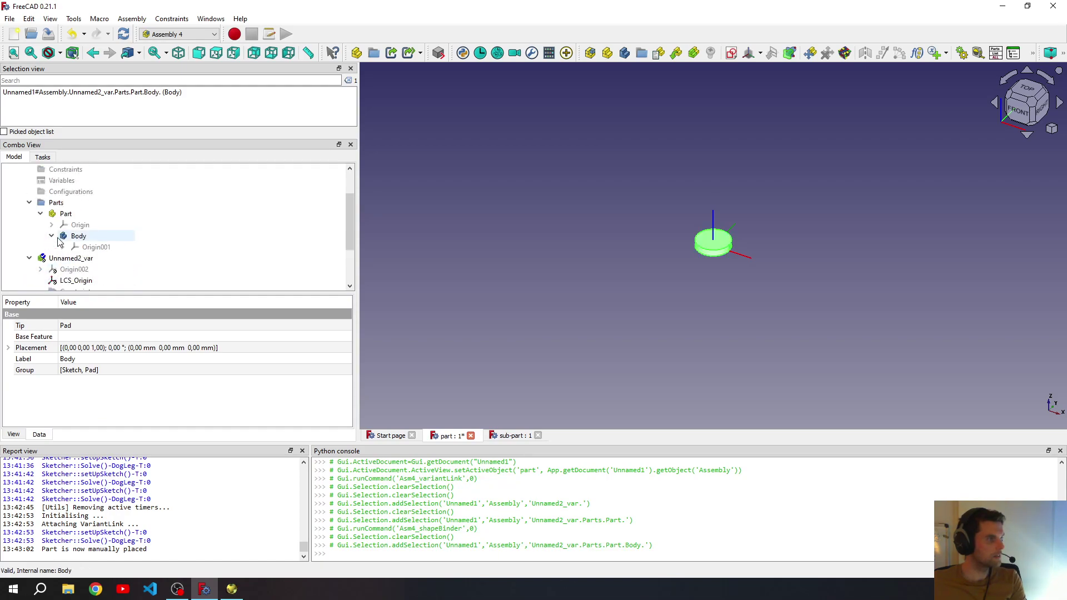
left_click(32, 259)
scroll(76, 244, "up", 2)
scroll(77, 249, "down", 2)
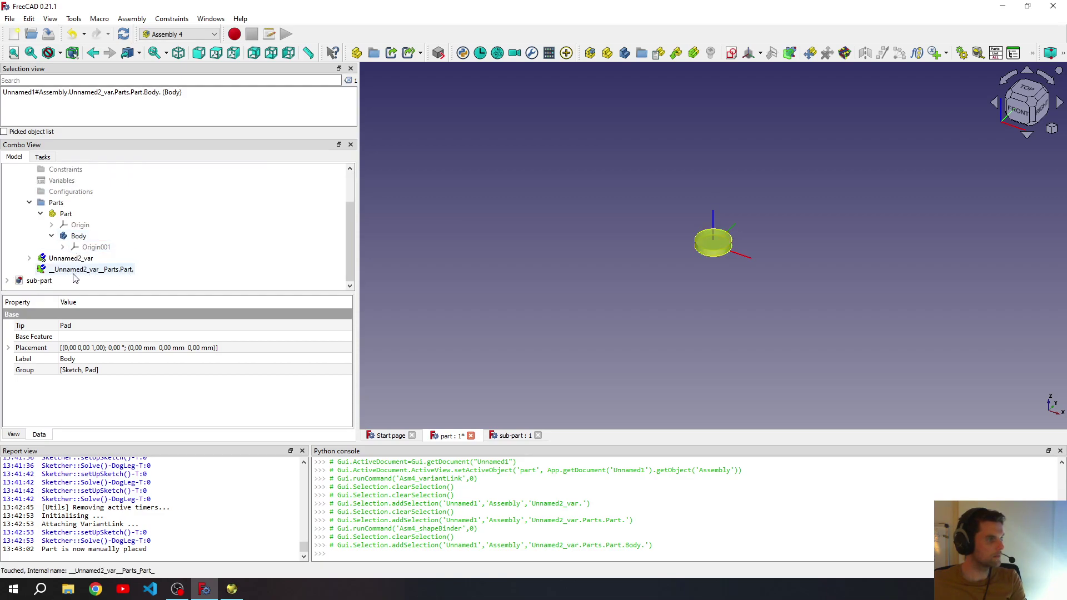
left_click(79, 270)
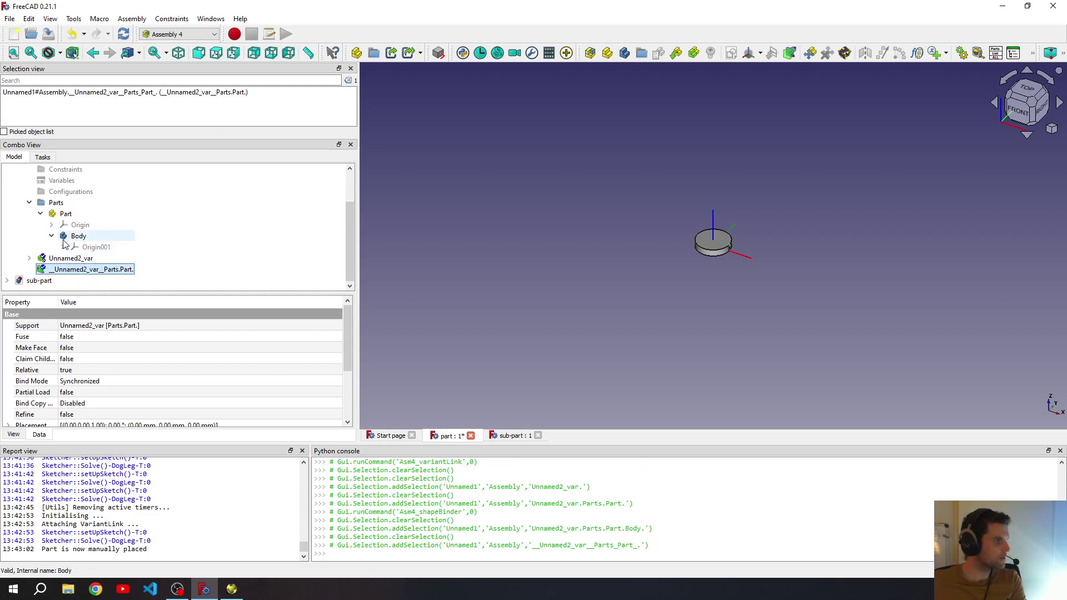
Set the Base Feature of the part's own Body to the shape binder __Unnamed2_var__Parts.Part., and enlarge the model tree area.
scroll(56, 244, "up", 1)
left_click(83, 247)
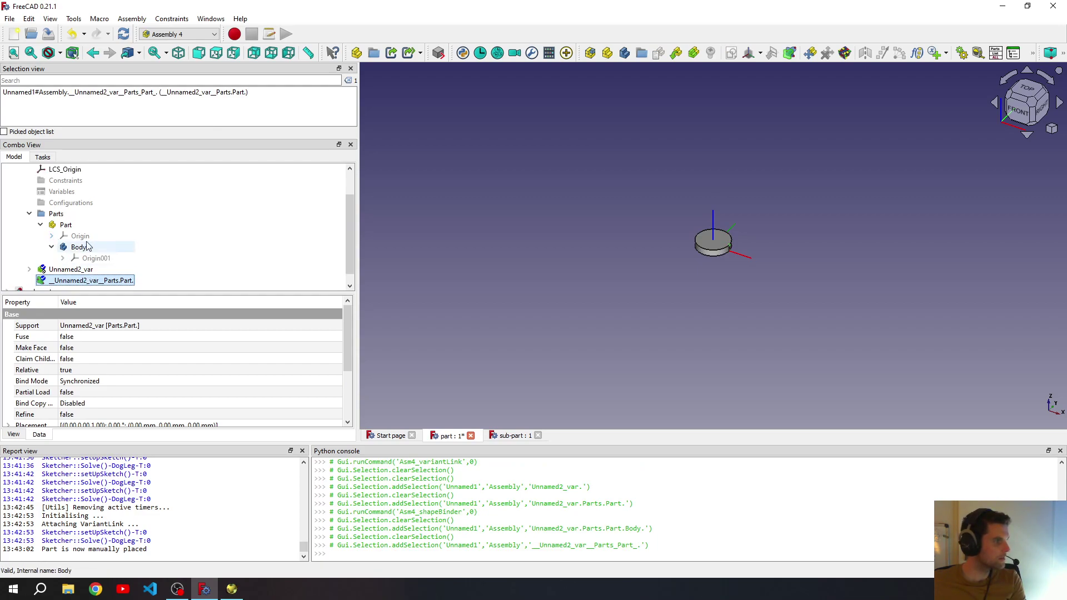
left_click(340, 339)
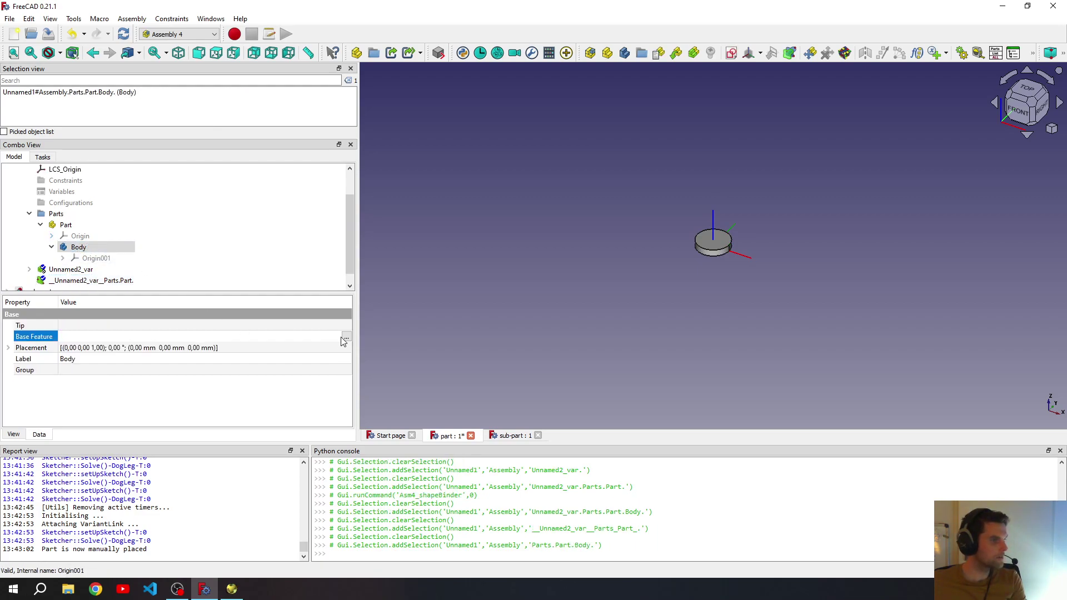
left_click(346, 337)
scroll(553, 345, "down", 6)
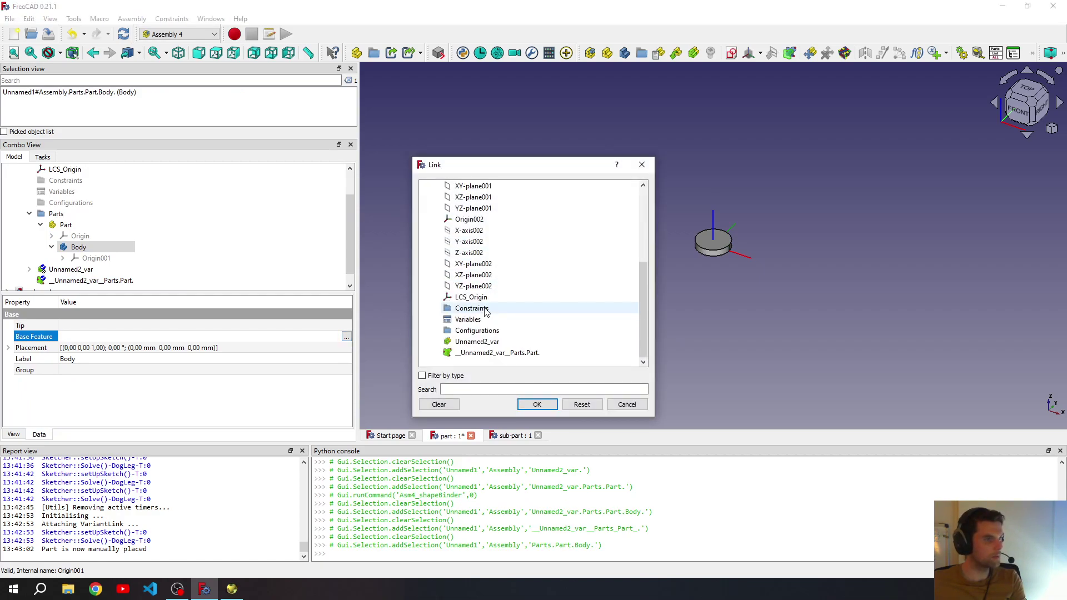
left_click(532, 354)
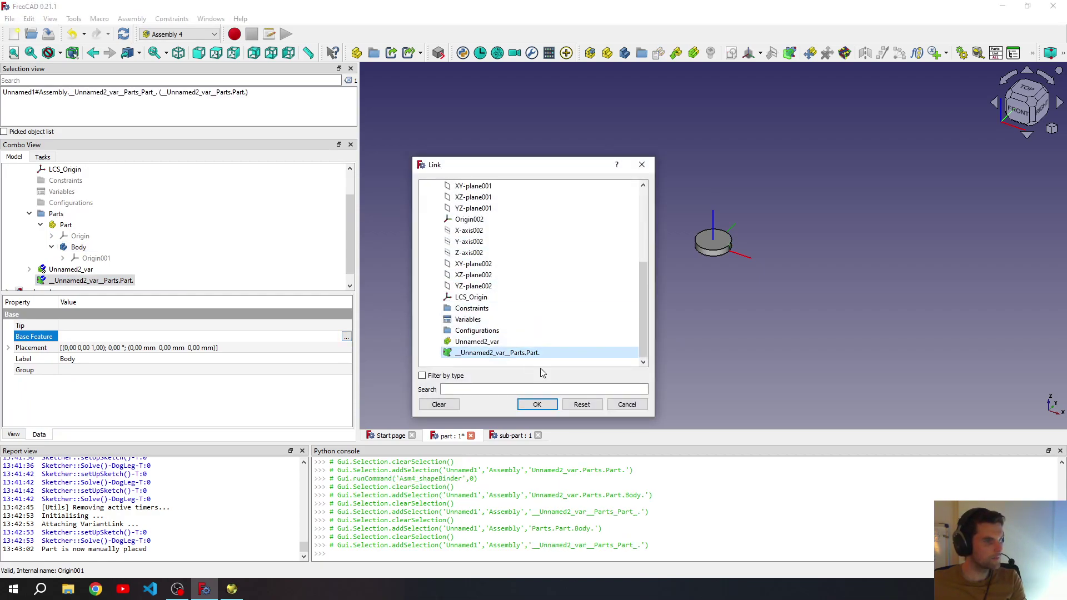
left_click(549, 405)
scroll(164, 253, "up", 1)
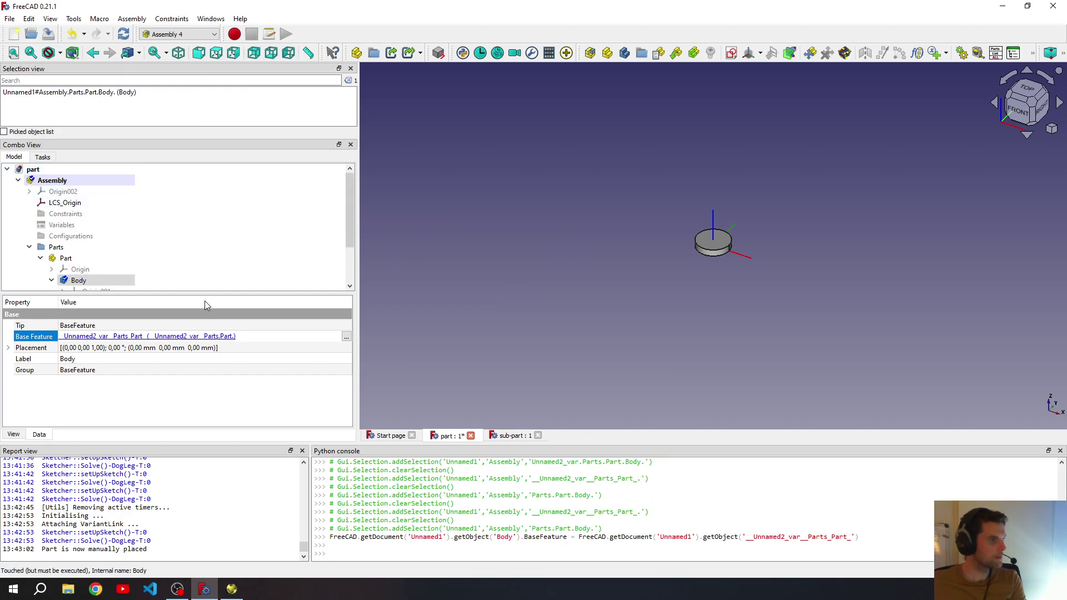
left_click_drag(204, 293, 205, 384)
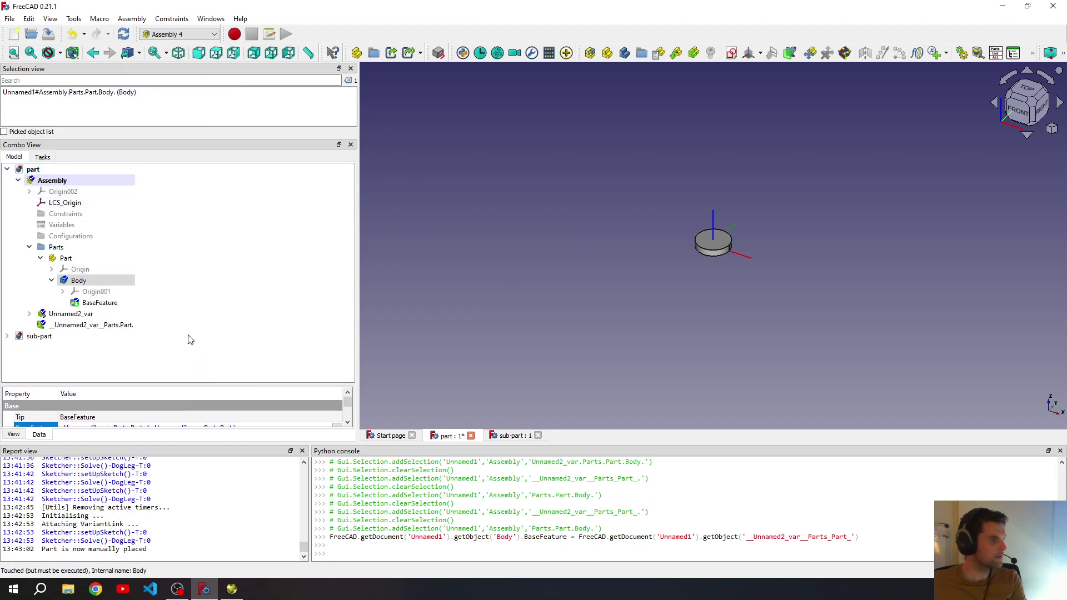
Save the part document and clear the selection.
left_click(10, 18)
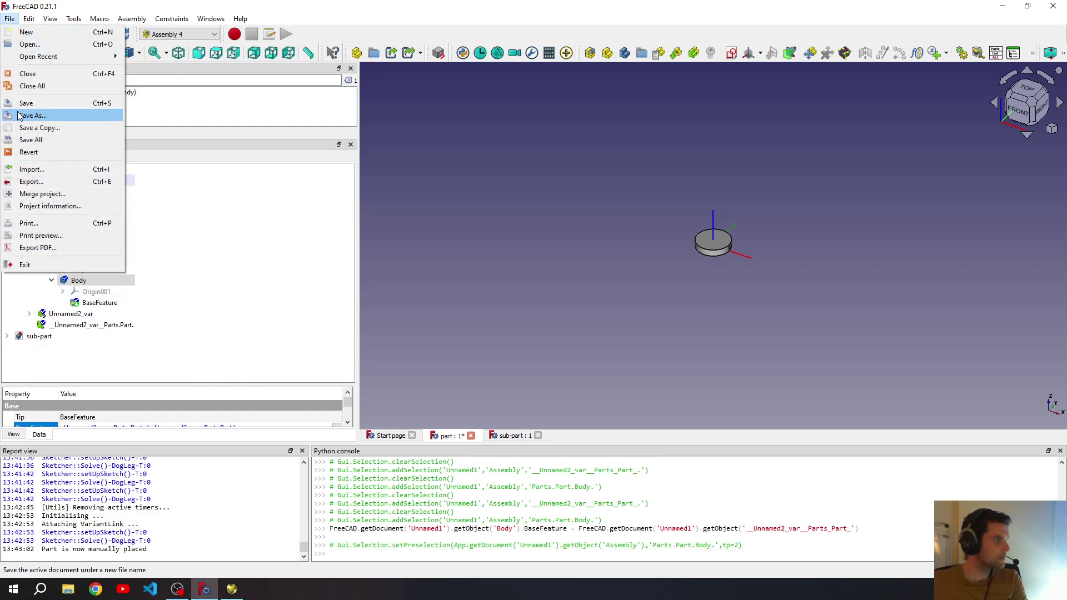
left_click(25, 104)
left_click(200, 261)
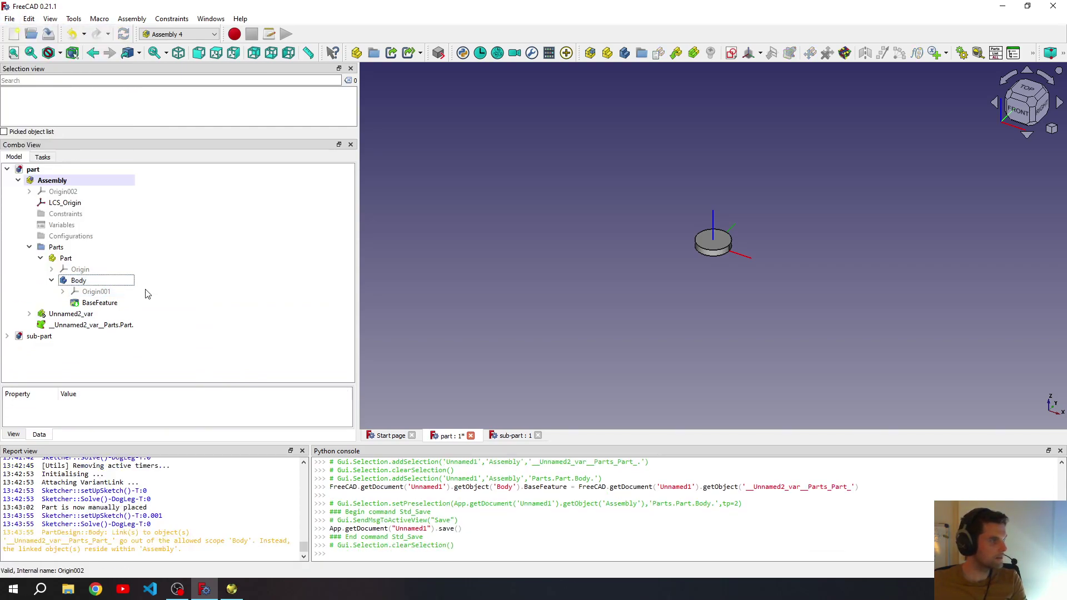
Hide the shape binder __Unnamed2_var__Parts.Part. and the variant link Unnamed2_var in the part's assembly.
left_click(88, 325)
key("space")
left_click(69, 315)
key("space")
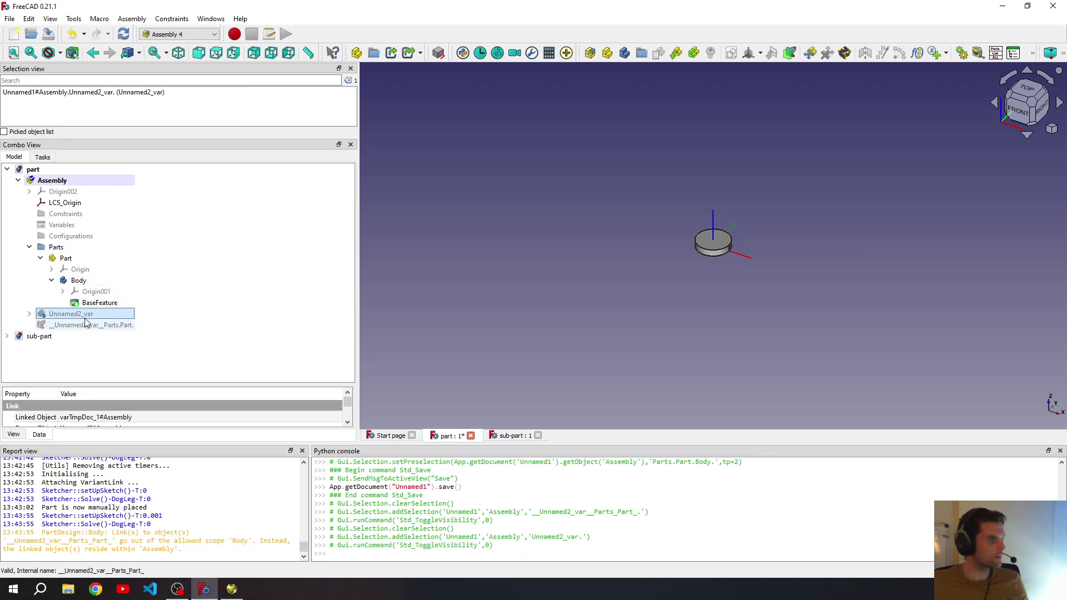
Toggle the visibility of the part's own Body to check its geometry, leave it shown, and inspect the disc's top face up close.
left_click(79, 281)
key("space")
key("space")
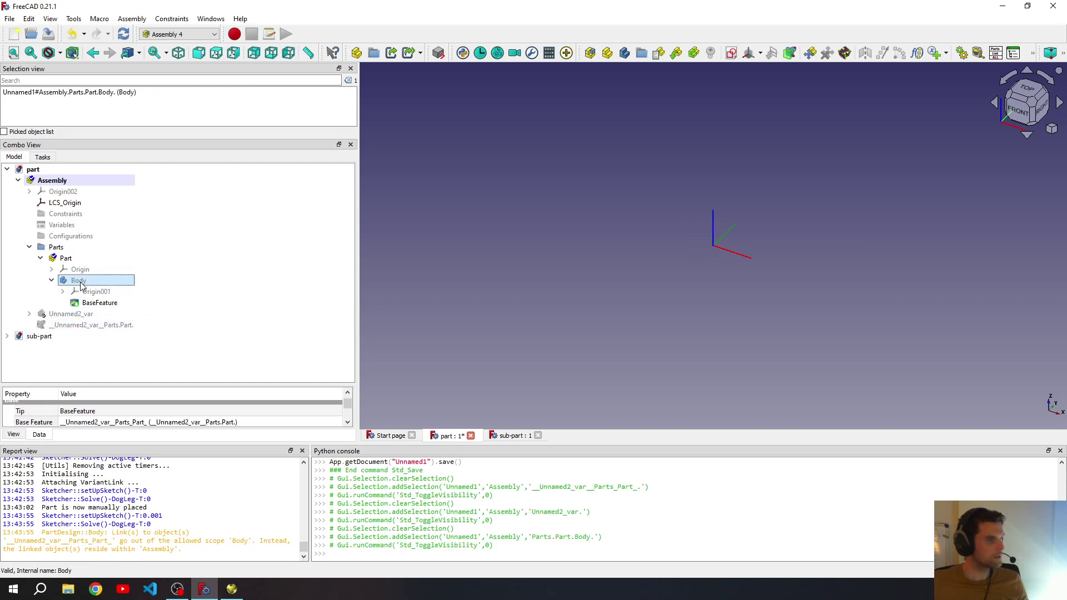
key("space")
key("space")
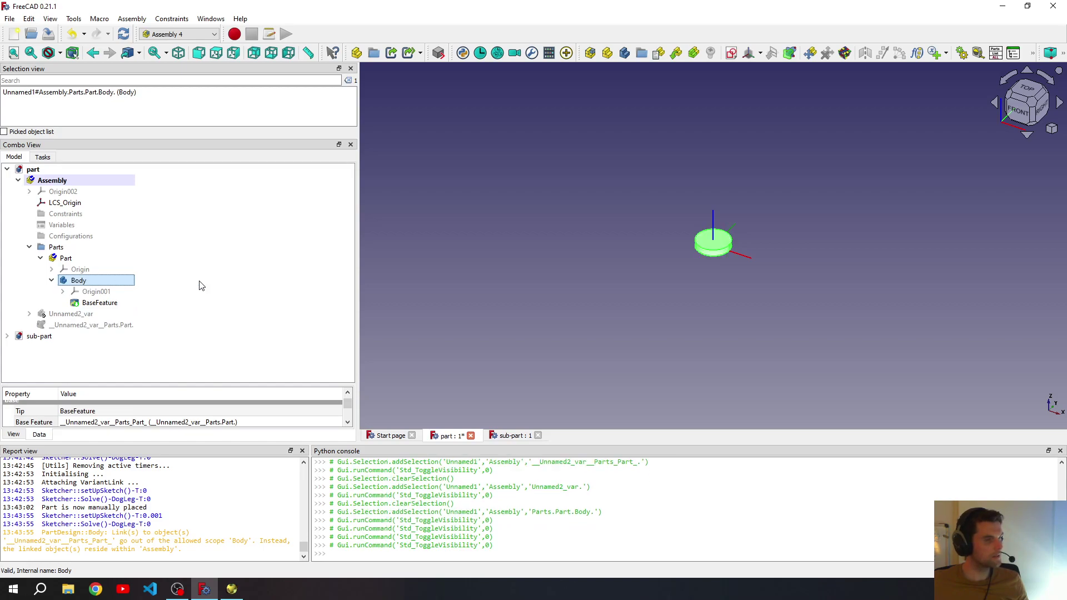
left_click(686, 217)
scroll(685, 217, "up", 5)
scroll(818, 294, "up", 3)
left_click(748, 295)
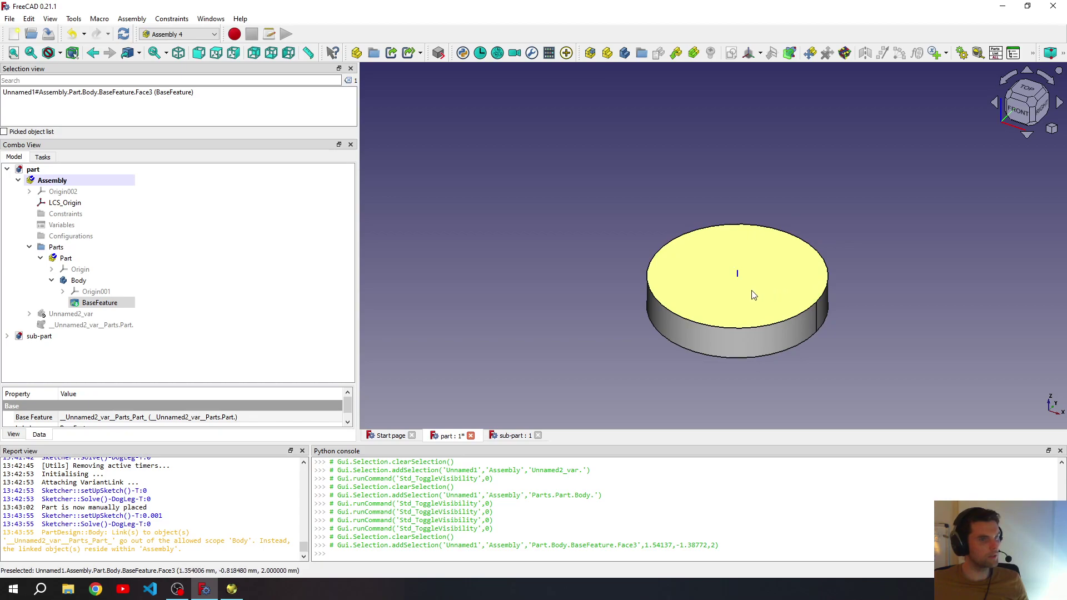
Enlarge the property area and examine the properties of the shape binder, the variant link's variant variables and the Assembly.
left_click(76, 327)
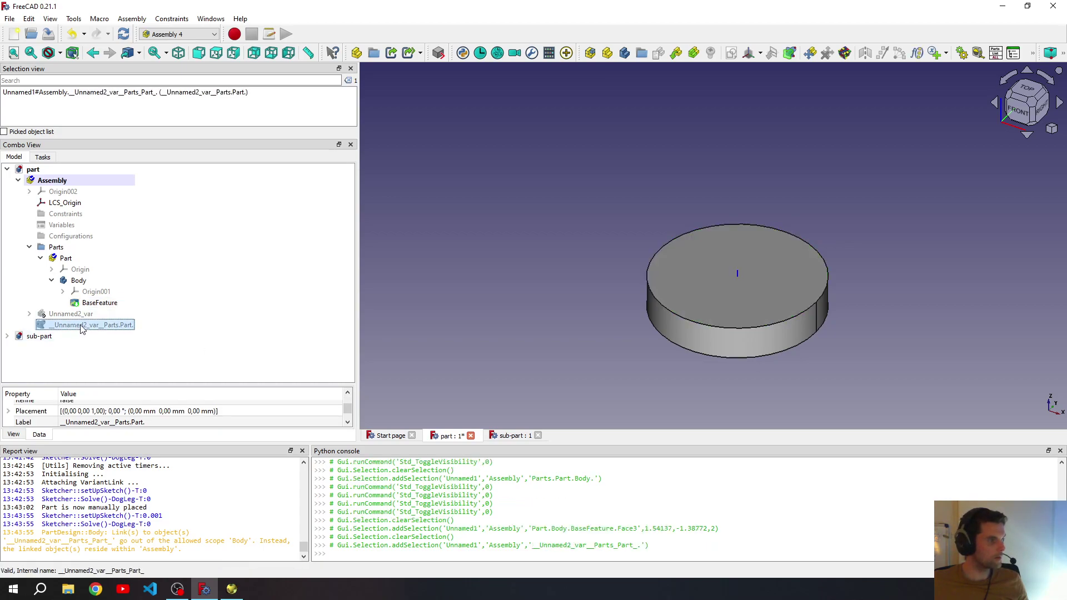
left_click_drag(165, 384, 174, 309)
scroll(169, 270, "down", 2)
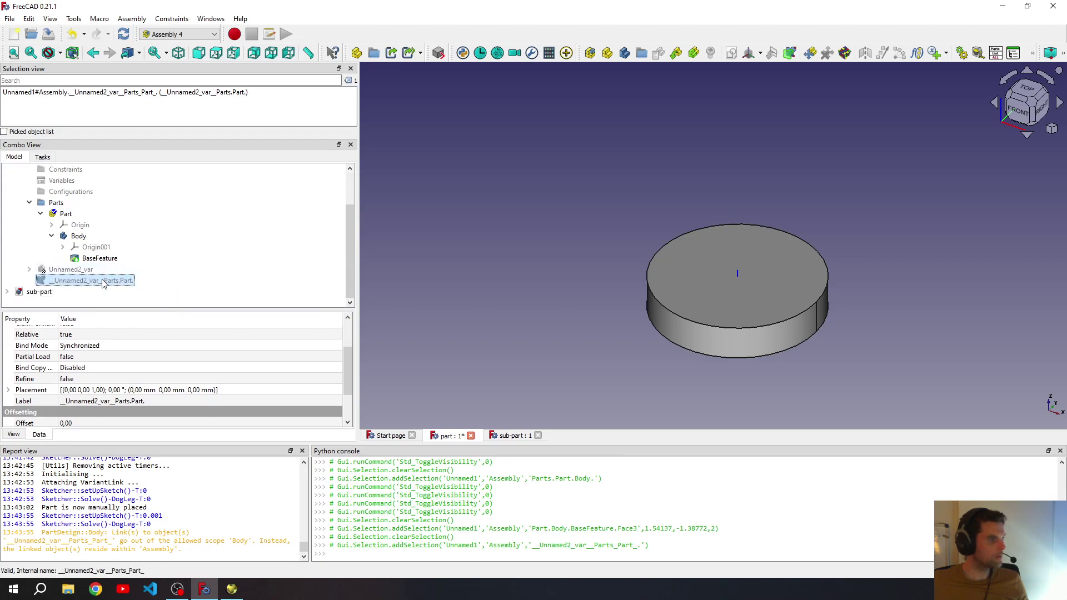
left_click(69, 270)
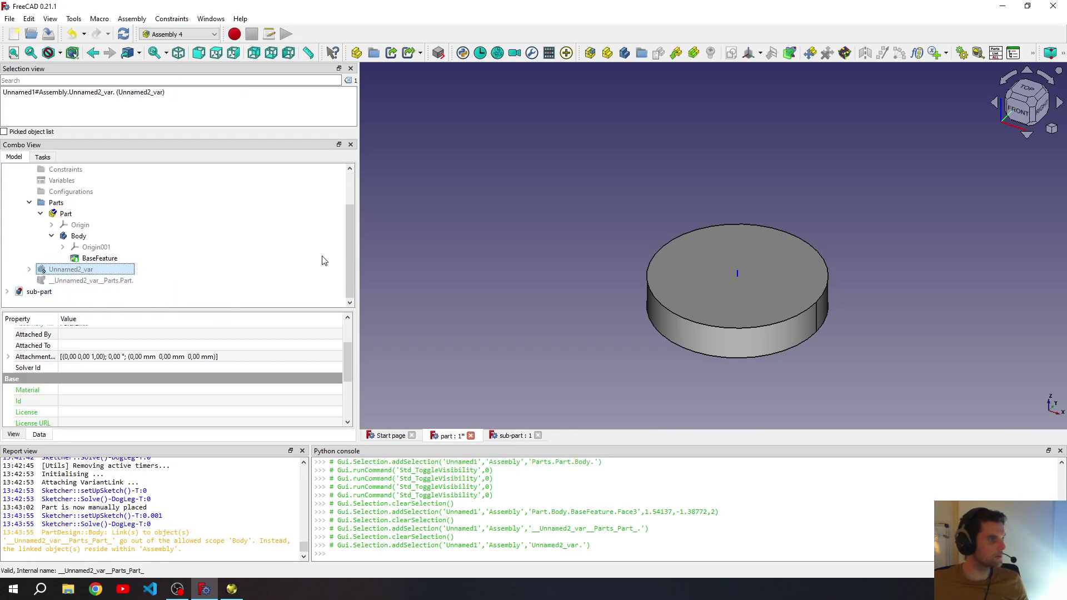
left_click_drag(346, 368, 346, 387)
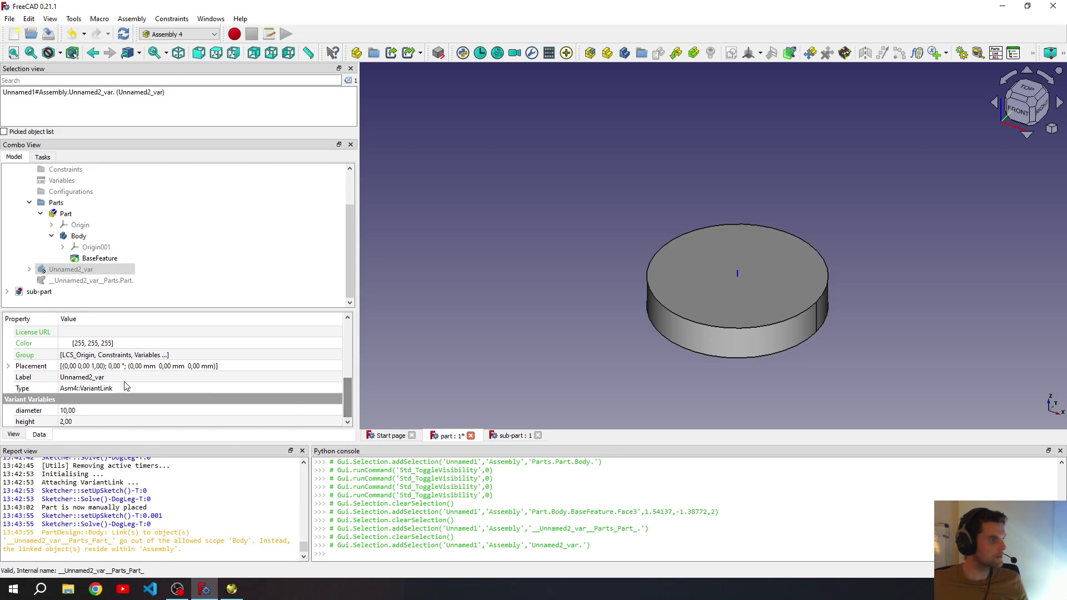
scroll(53, 217, "up", 1)
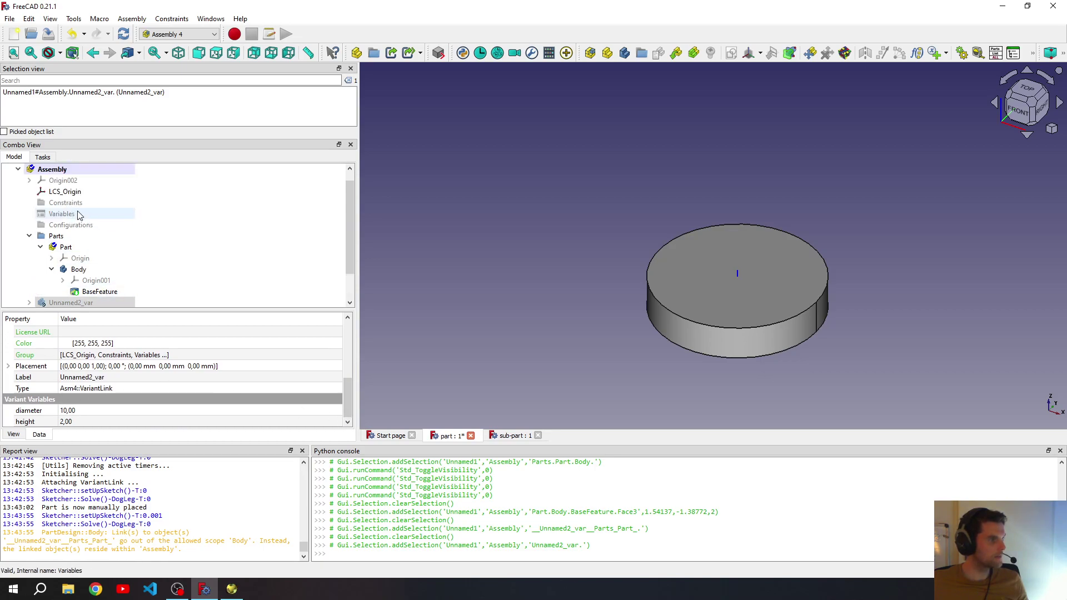
left_click(50, 180)
left_click(51, 169)
scroll(45, 171, "up", 1)
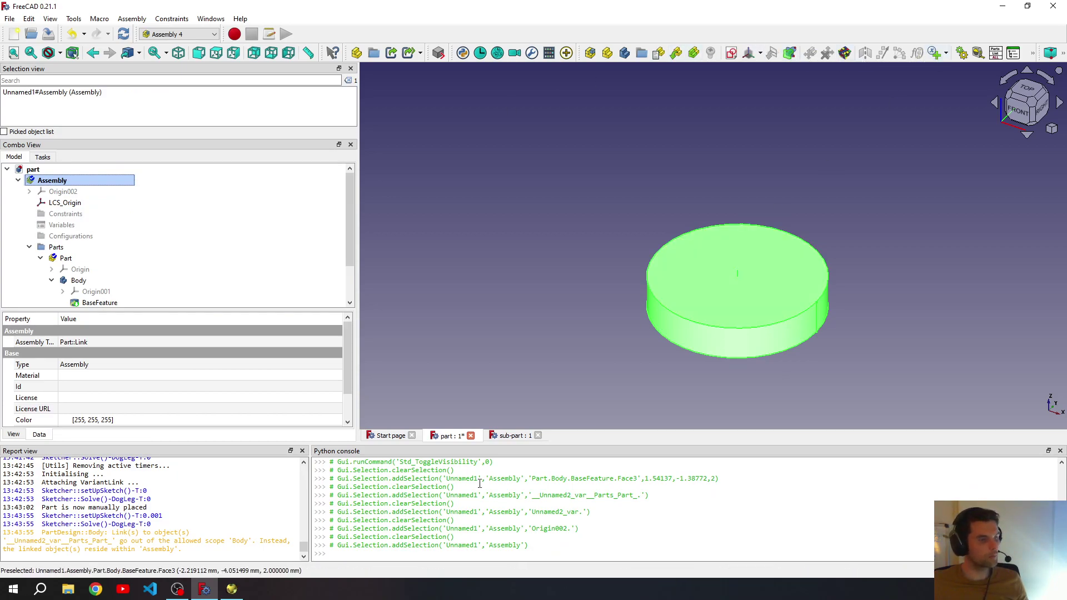
Switch to OpenSCAD, review the parameters of the sub_part and part modules in a widened editor, and return to FreeCAD.
left_click(232, 589)
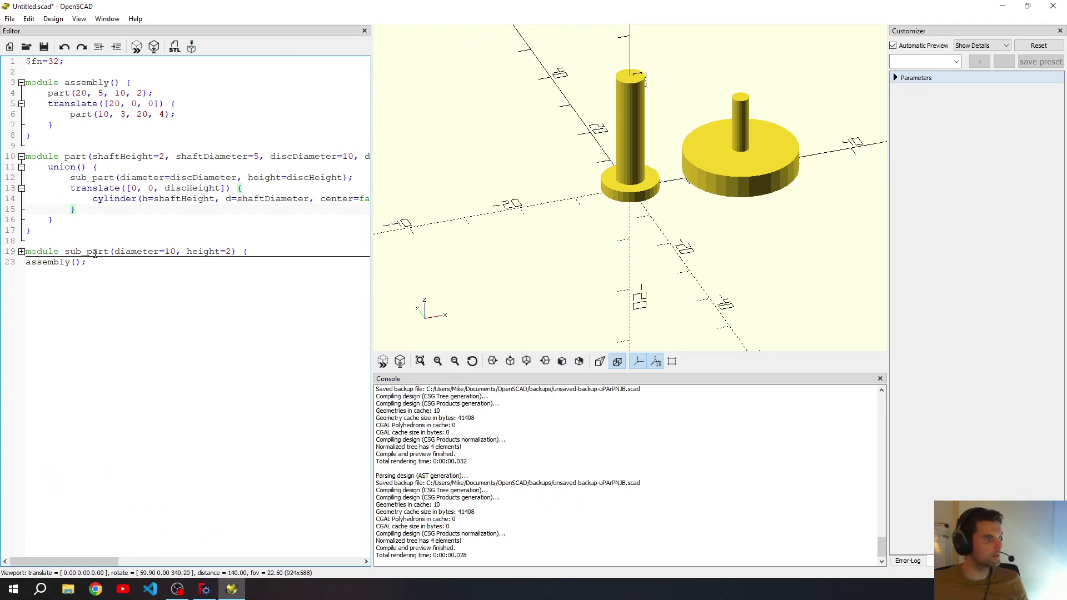
double_click(141, 251)
left_click(192, 252)
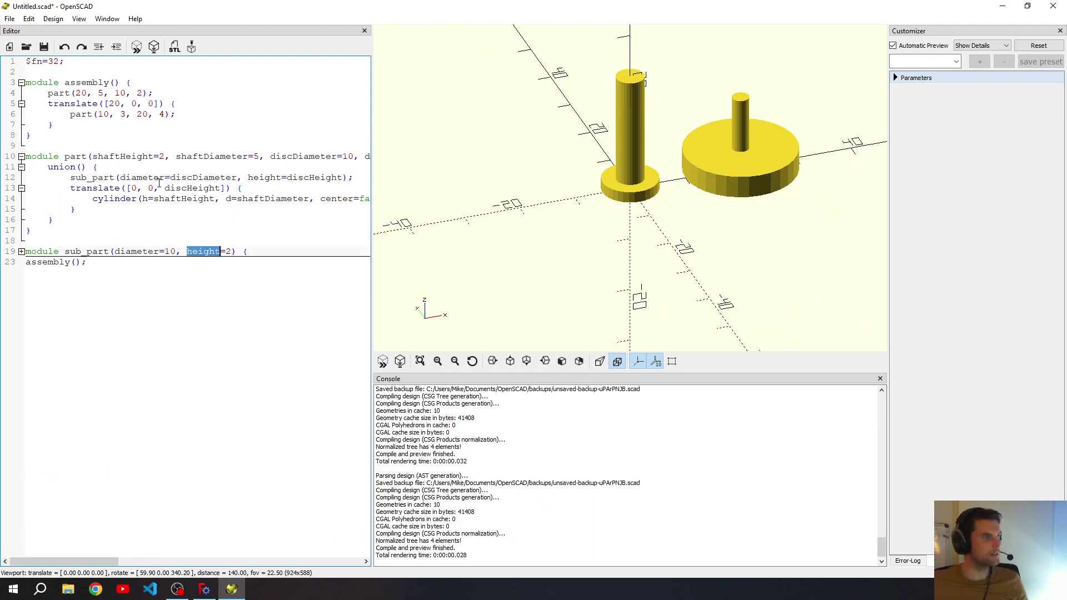
double_click(116, 157)
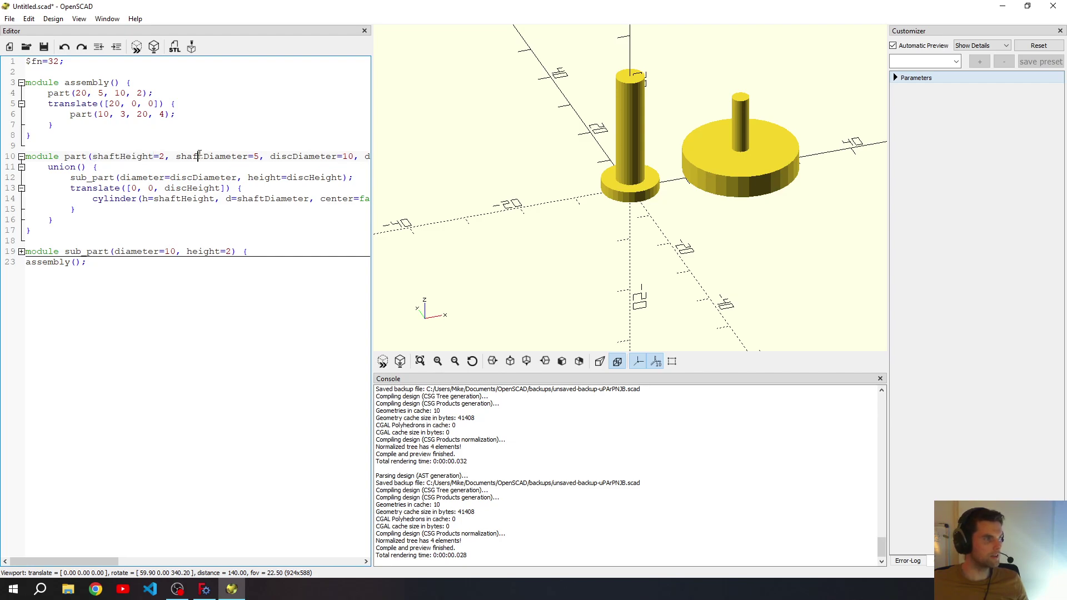
double_click(212, 156)
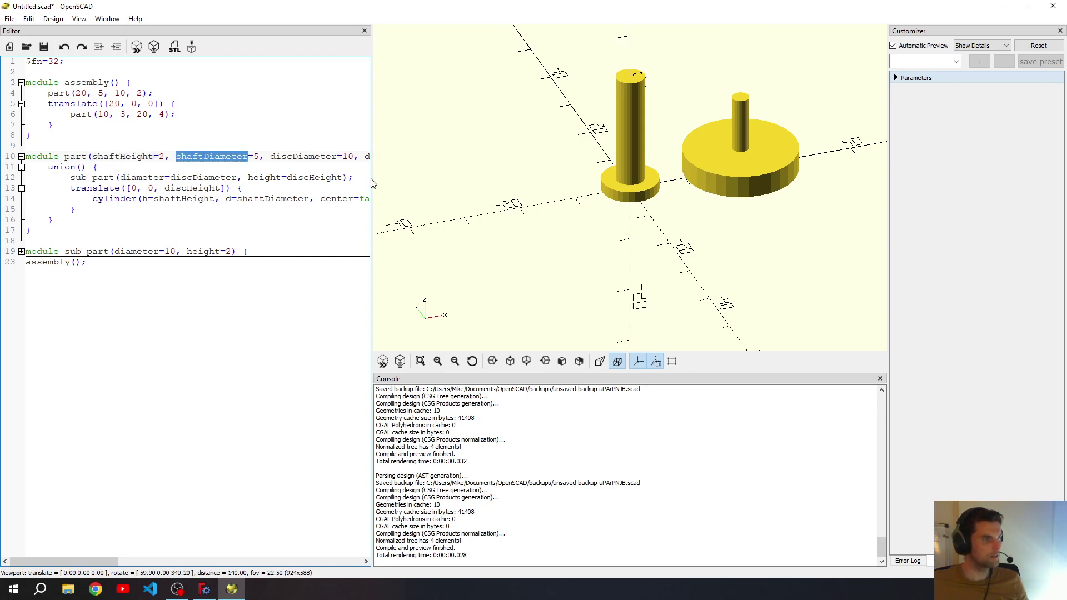
left_click_drag(371, 179, 514, 183)
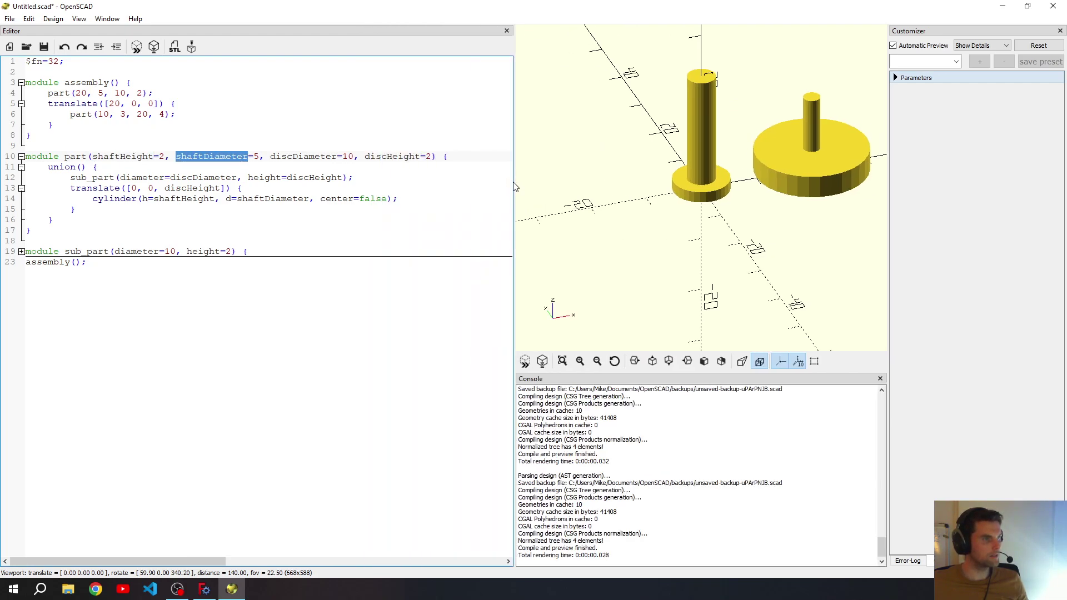
left_click(1002, 6)
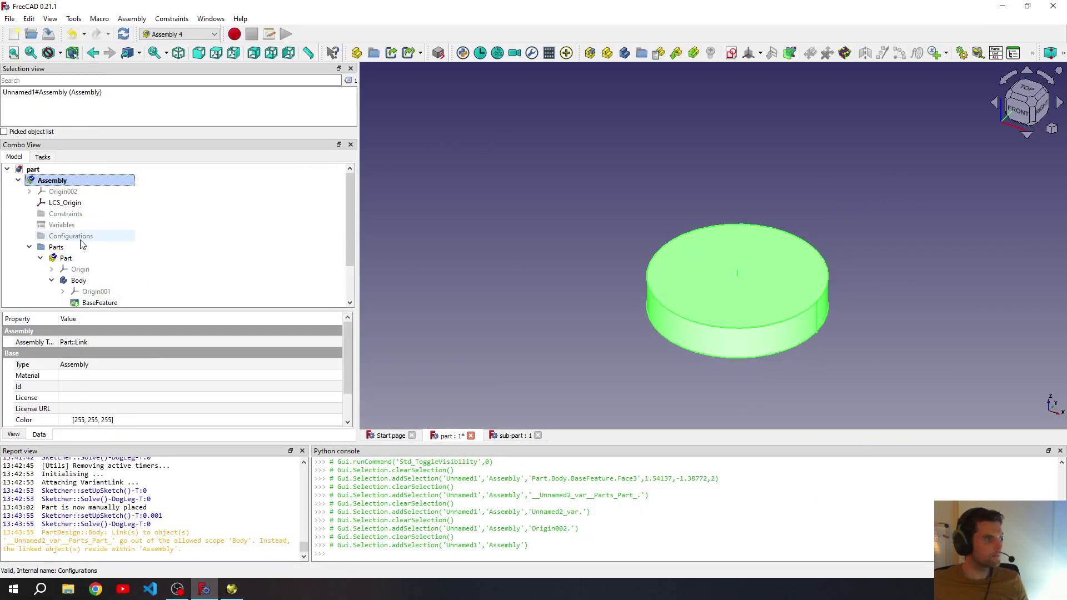
Add a Float variable named discHeight with the value 2 to the part's Assembly.
left_click(62, 258)
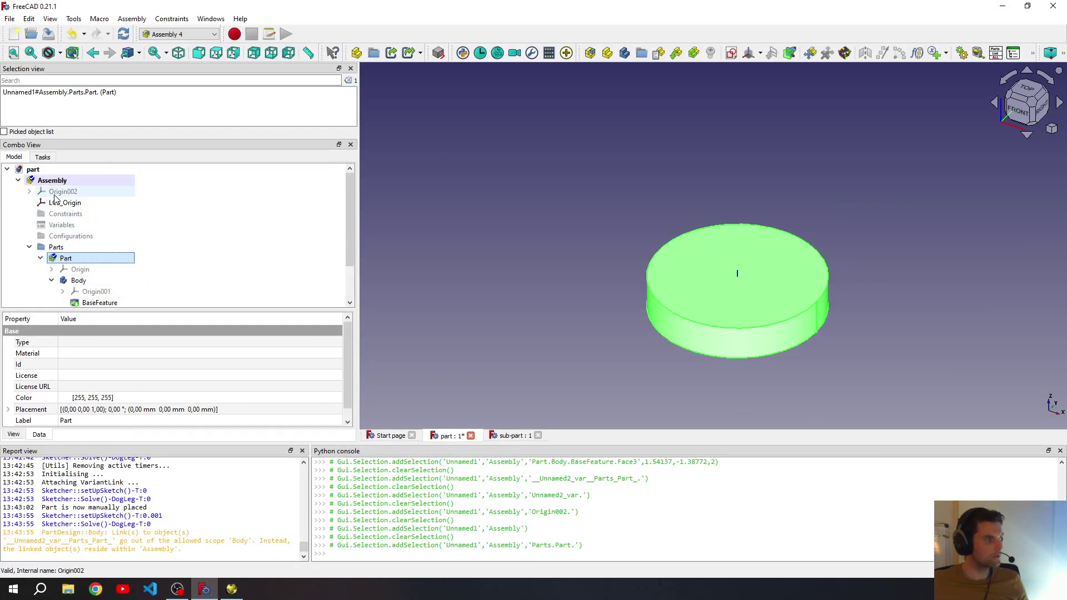
left_click(78, 180)
left_click(940, 55)
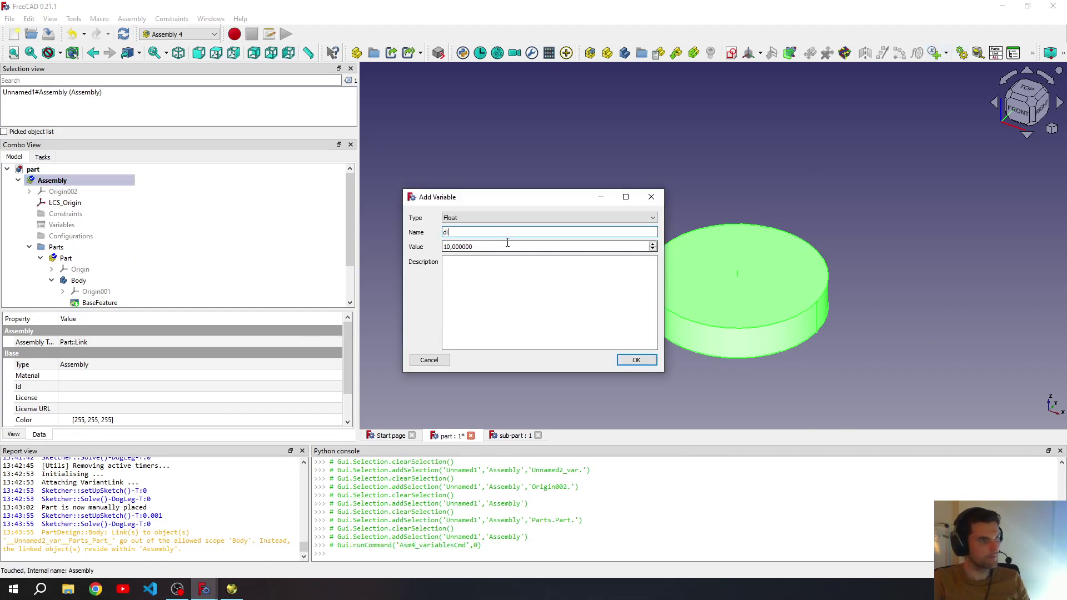
key("Tab")
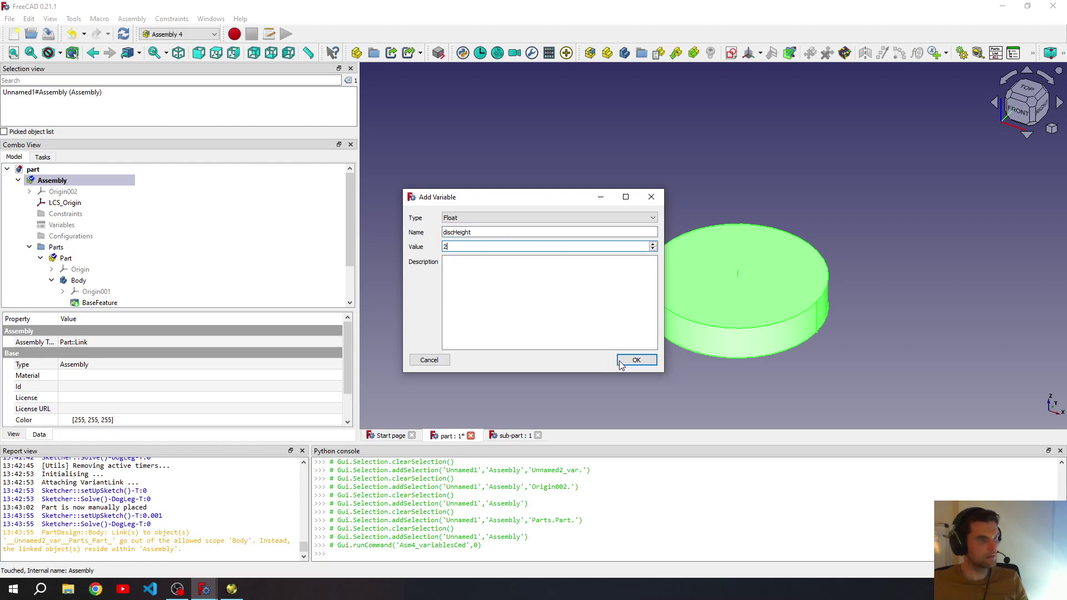
type("2")
left_click(619, 361)
Add a Float variable named discDiameter with the value 10 to the part's Assembly.
left_click(940, 55)
type("d")
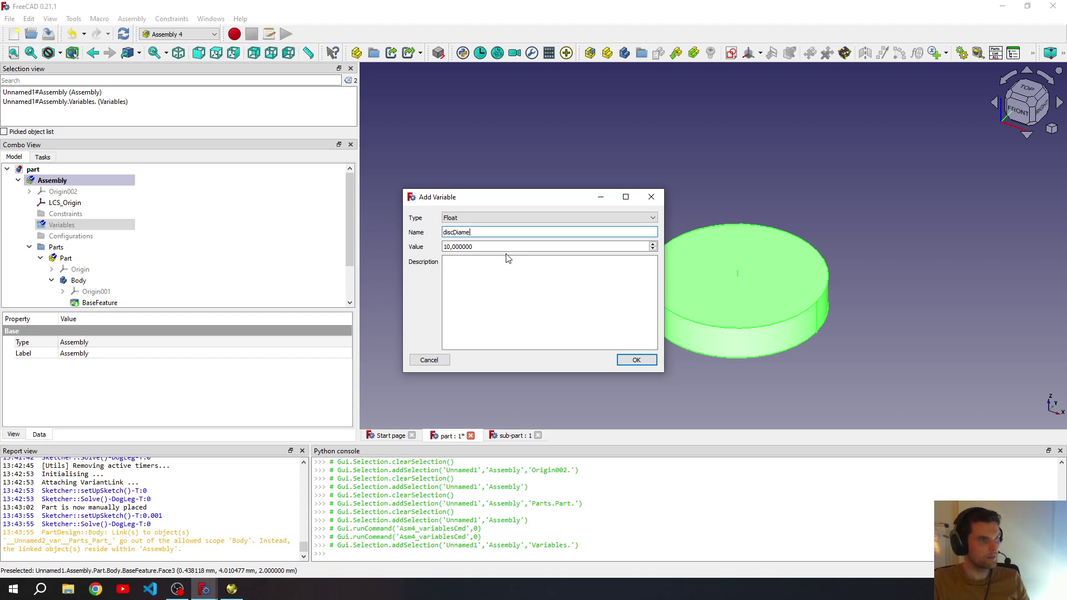
left_click(633, 361)
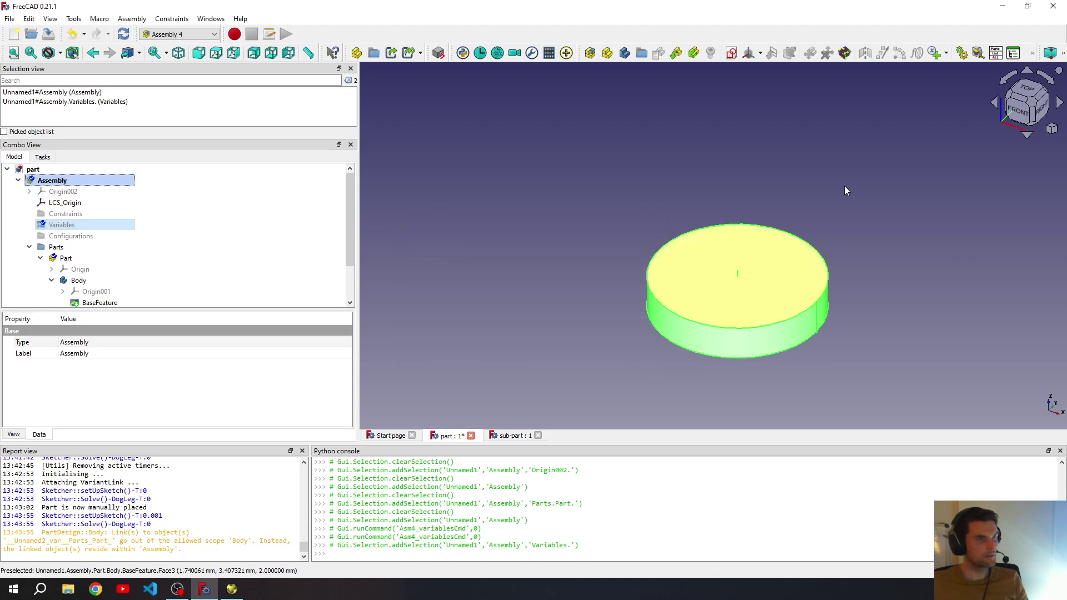
Add a Float variable named shaftHeight with the value 20 to the part's Assembly.
left_click(933, 54)
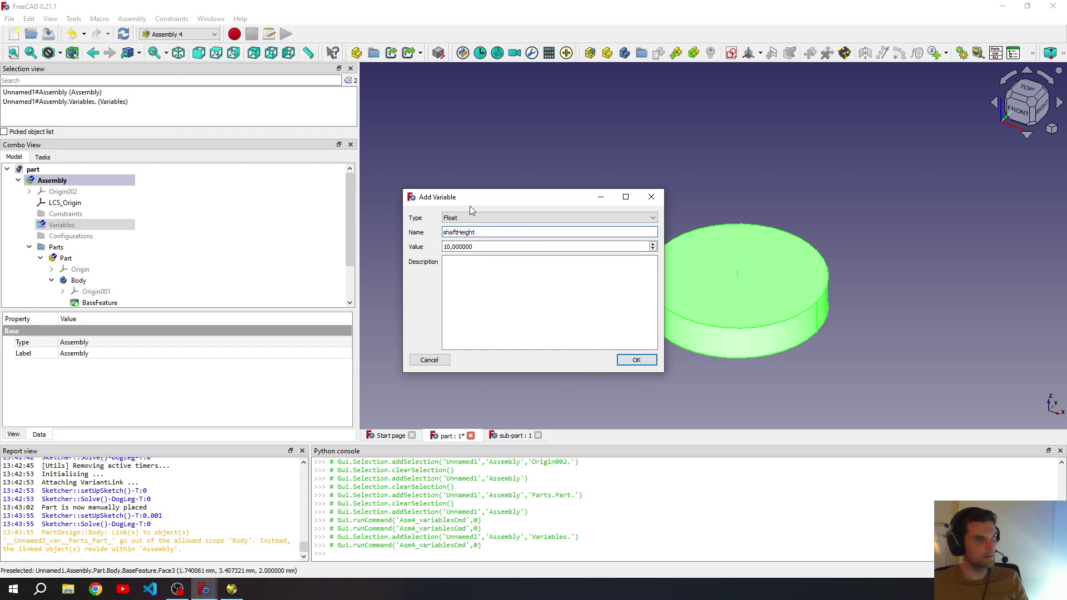
key("Tab")
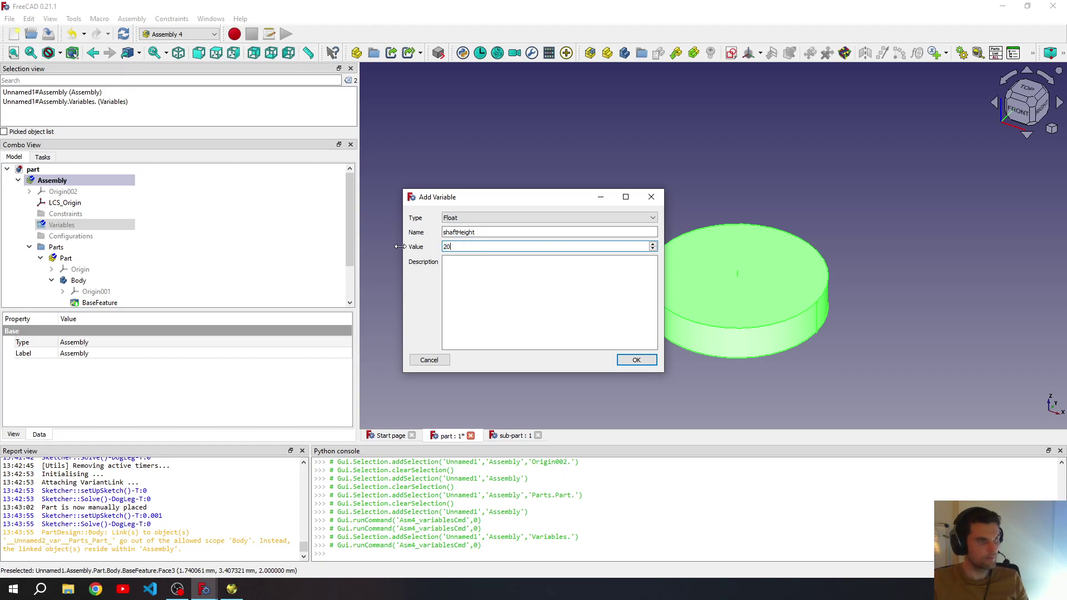
type("20")
left_click(620, 367)
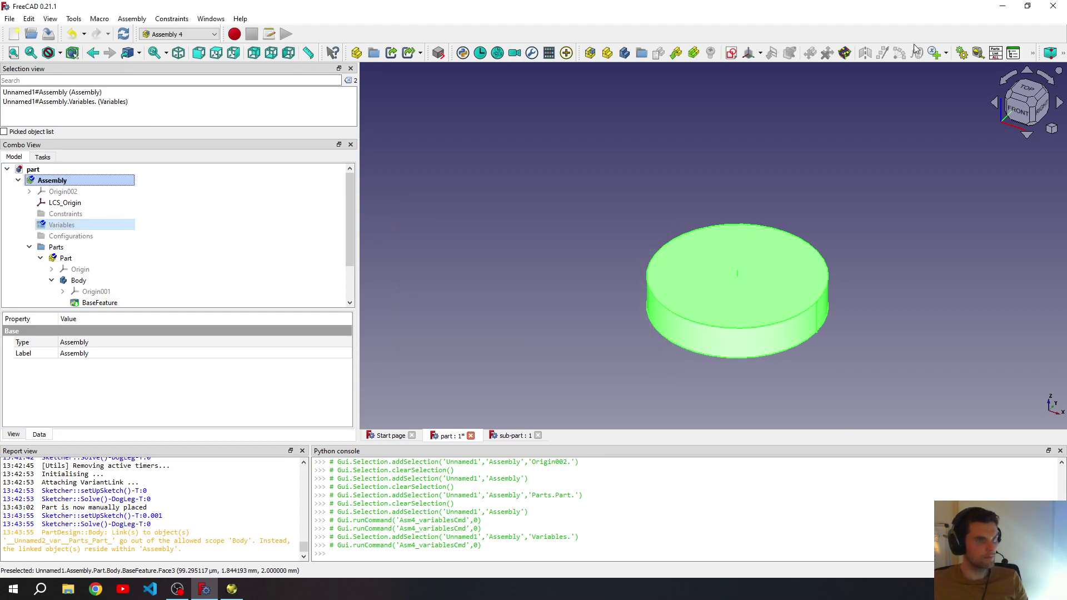
Add a Float variable named shaftDiameter with the value 5 to the part's Assembly.
left_click(917, 52)
type("shaftDiameter")
left_click(469, 246)
type("5")
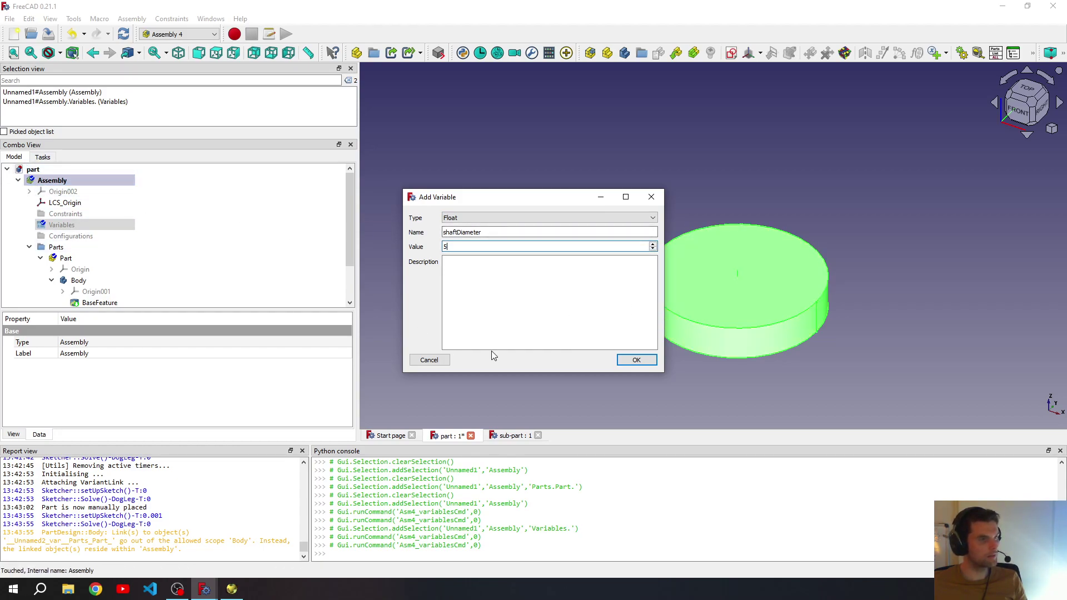
left_click(632, 360)
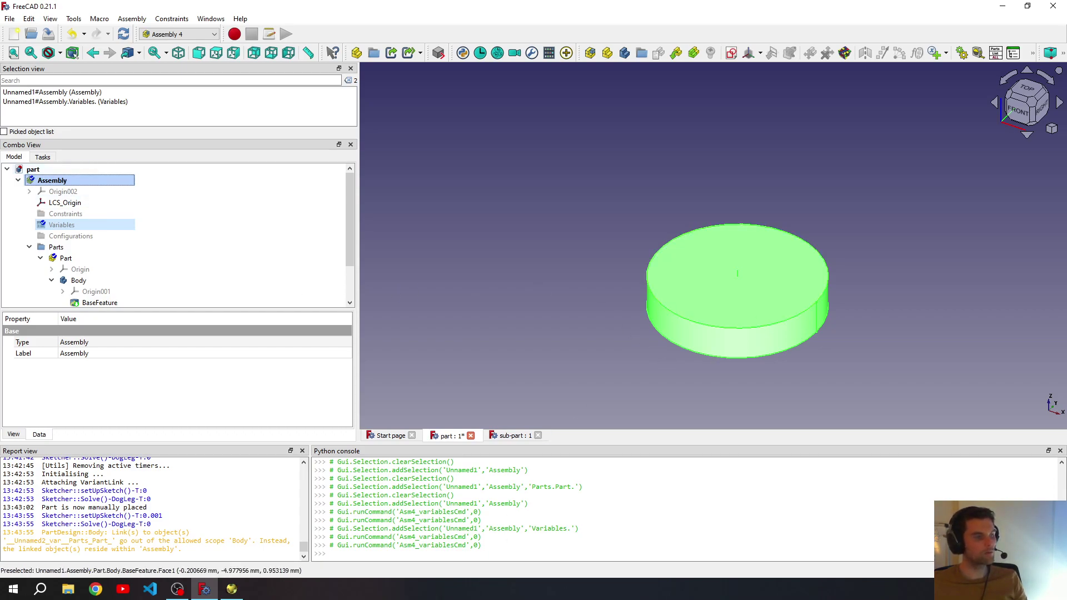
Switch to OpenSCAD, compare the part call's arguments with the part module's parameter list, and return to FreeCAD.
left_click(234, 587)
left_click_drag(77, 93, 145, 94)
left_click_drag(92, 156, 399, 157)
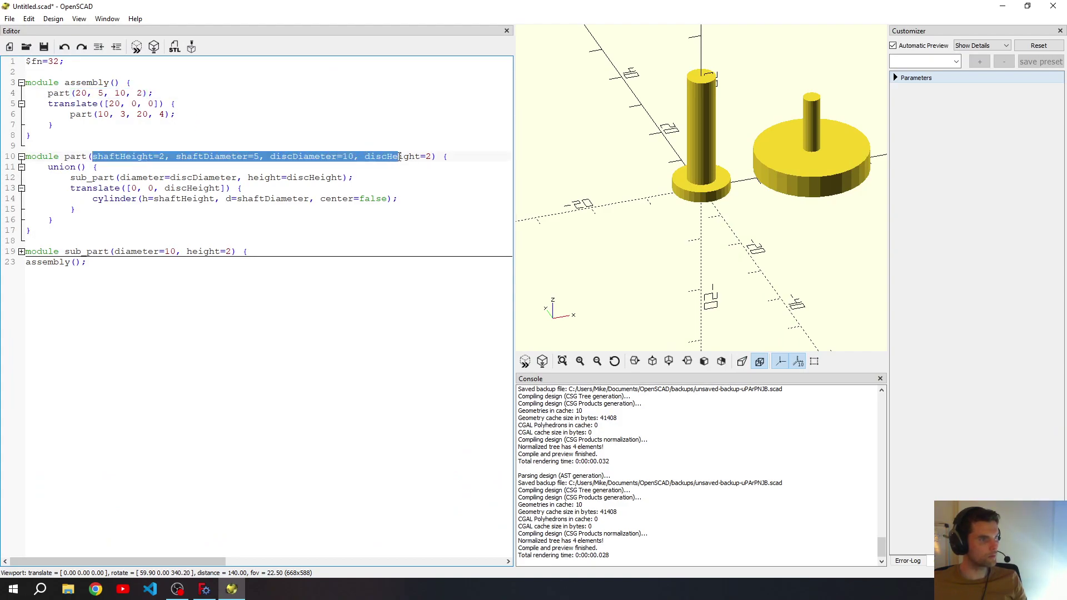
left_click(1003, 6)
Set the diameter of the variant link Unnamed2_var to the expression Variables.discDiameter.
scroll(111, 269, "down", 1)
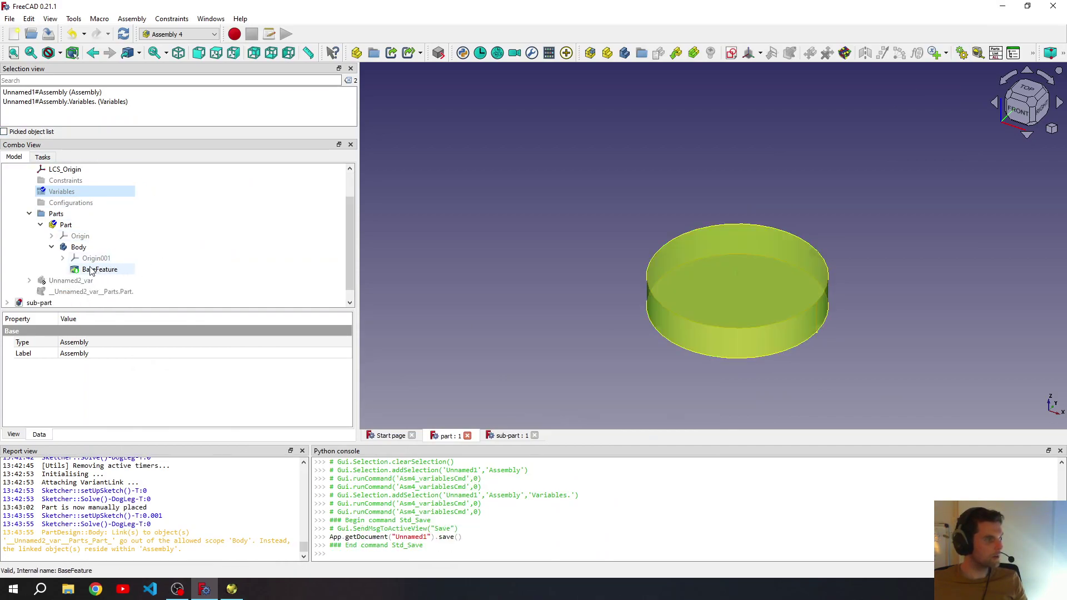
left_click(70, 281)
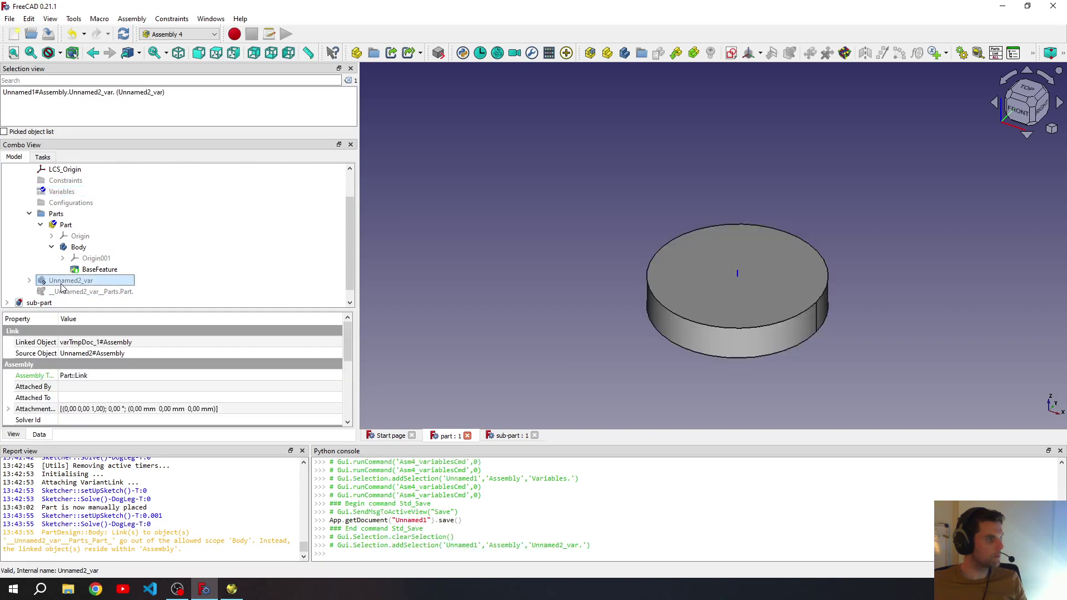
scroll(168, 409, "down", 3)
left_click(265, 408)
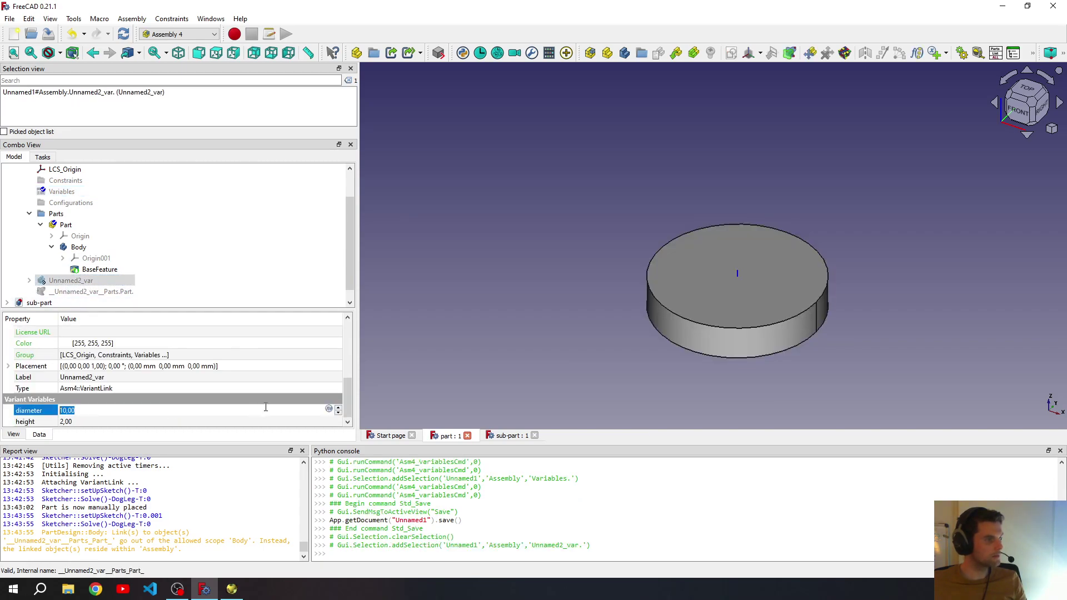
left_click(329, 409)
type("Variables.")
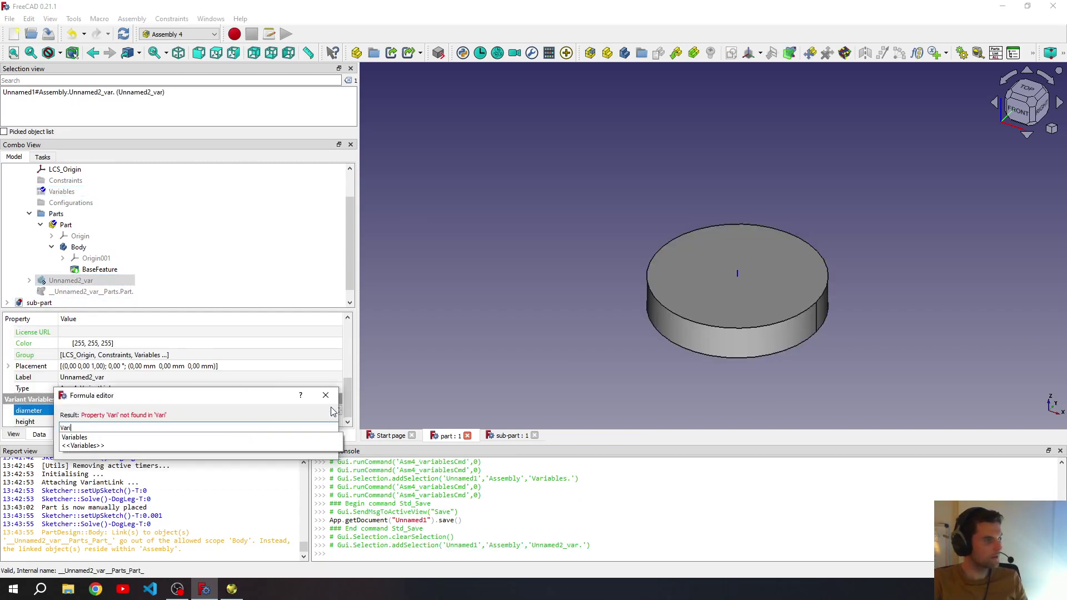
key("Down")
key("Return")
type(".di")
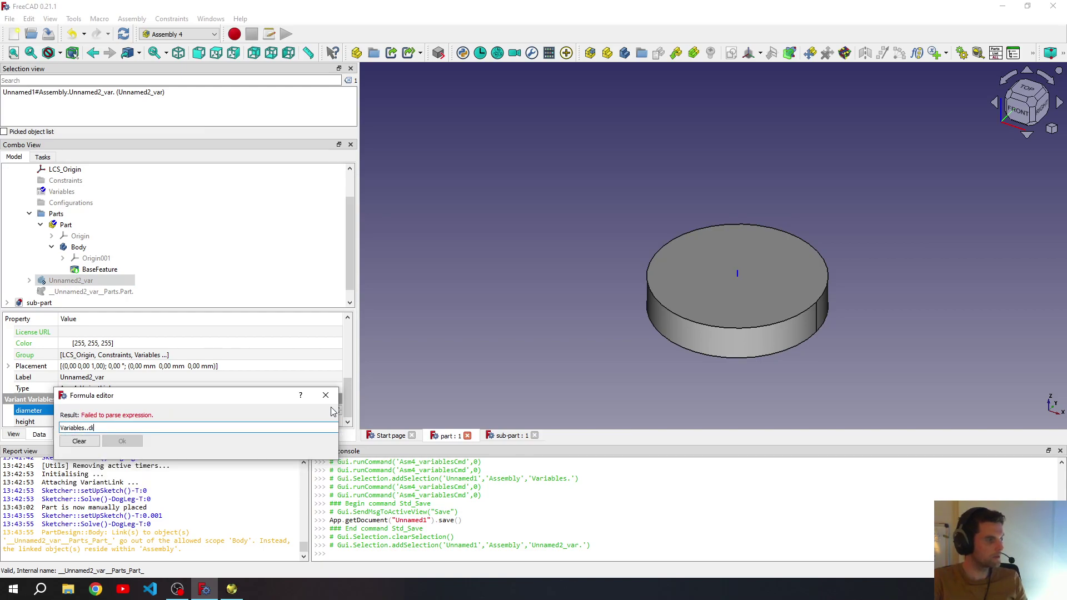
key("BackSpace")
type("discDiameter")
key("Down")
key("Down")
key("Return")
key("Return")
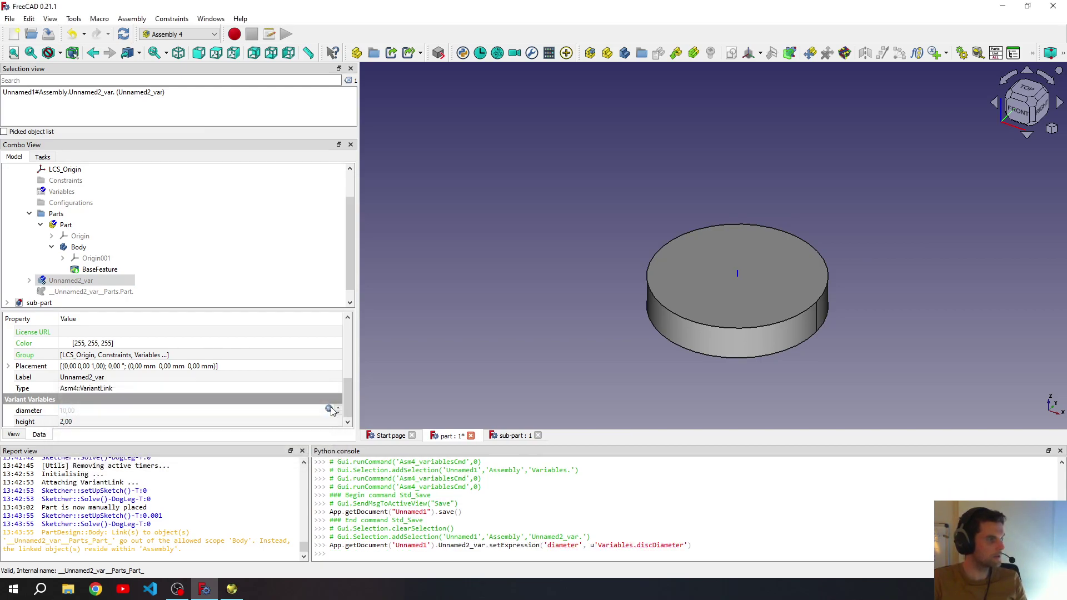
Set the height of the variant link Unnamed2_var to the expression Variables.discHeight and save the part document.
left_click(294, 423)
left_click(330, 422)
type("Variables.discHeight")
key("Down")
key("Down")
key("Return")
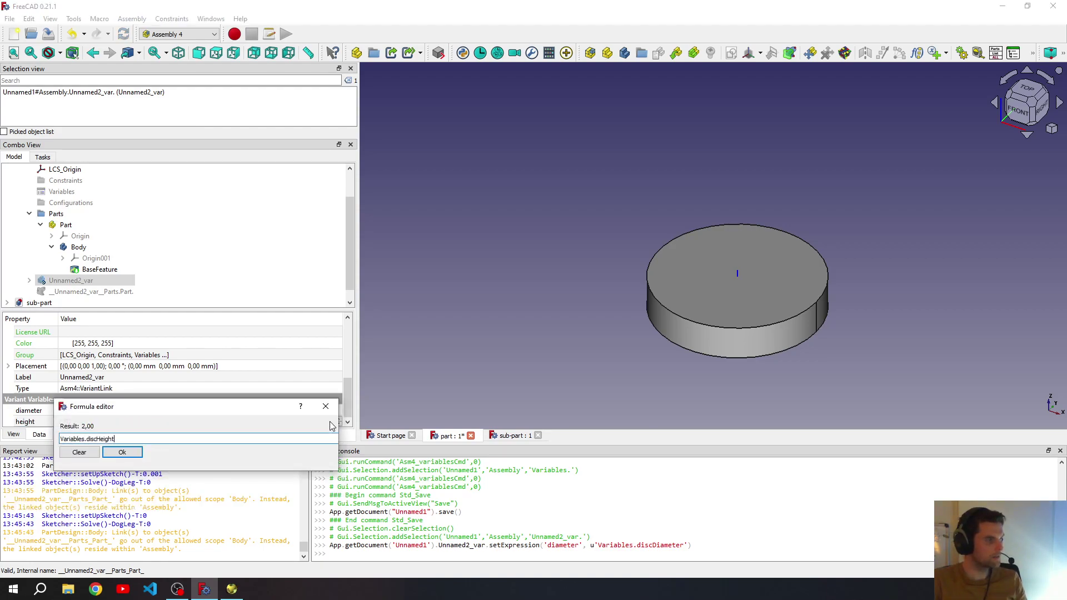
key("Return")
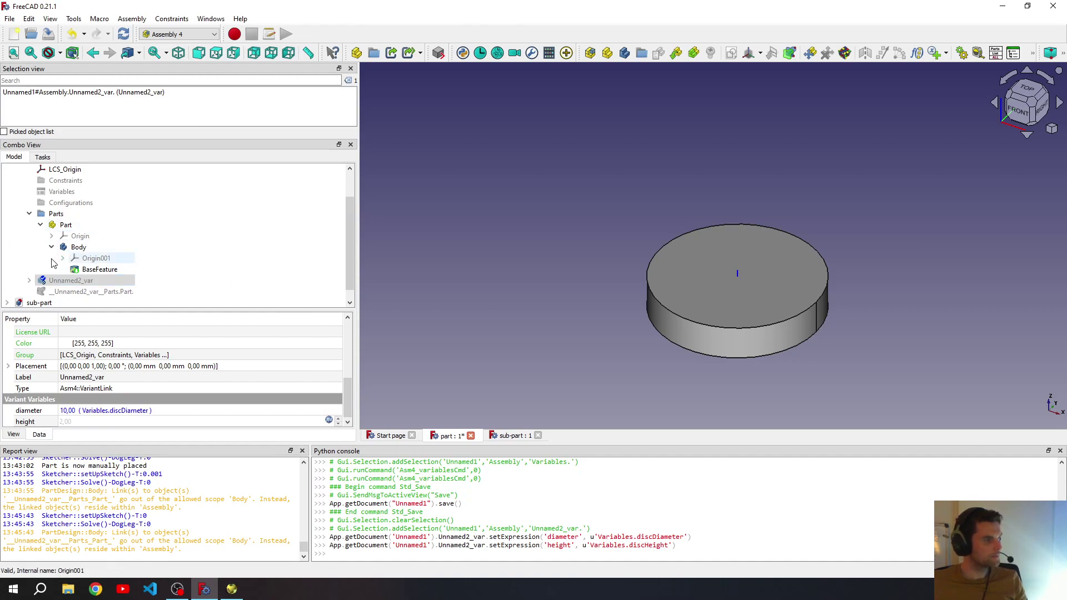
key("ctrl+s")
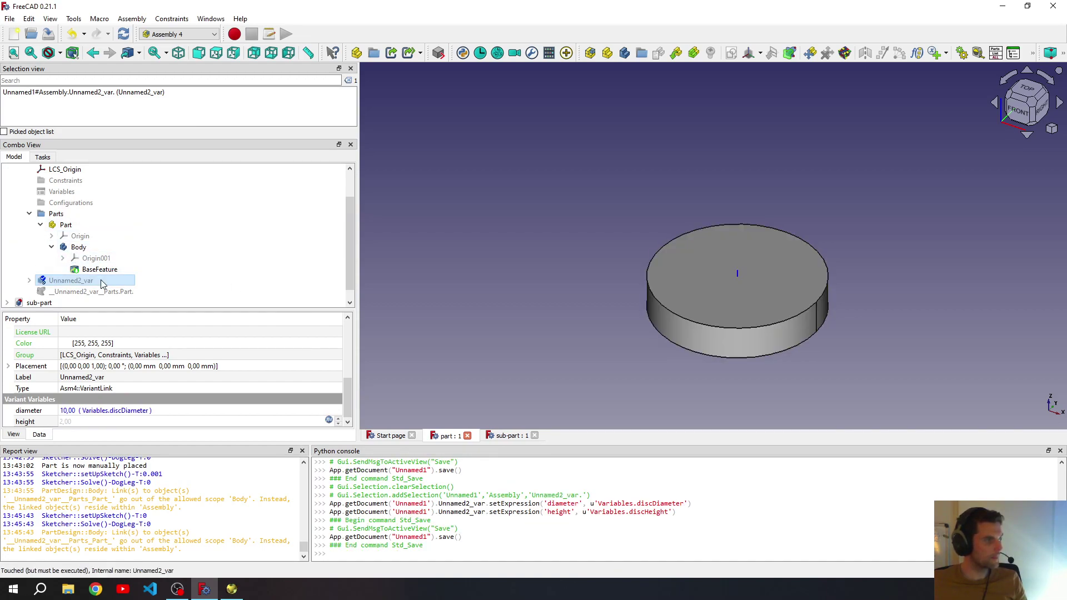
left_click(122, 415)
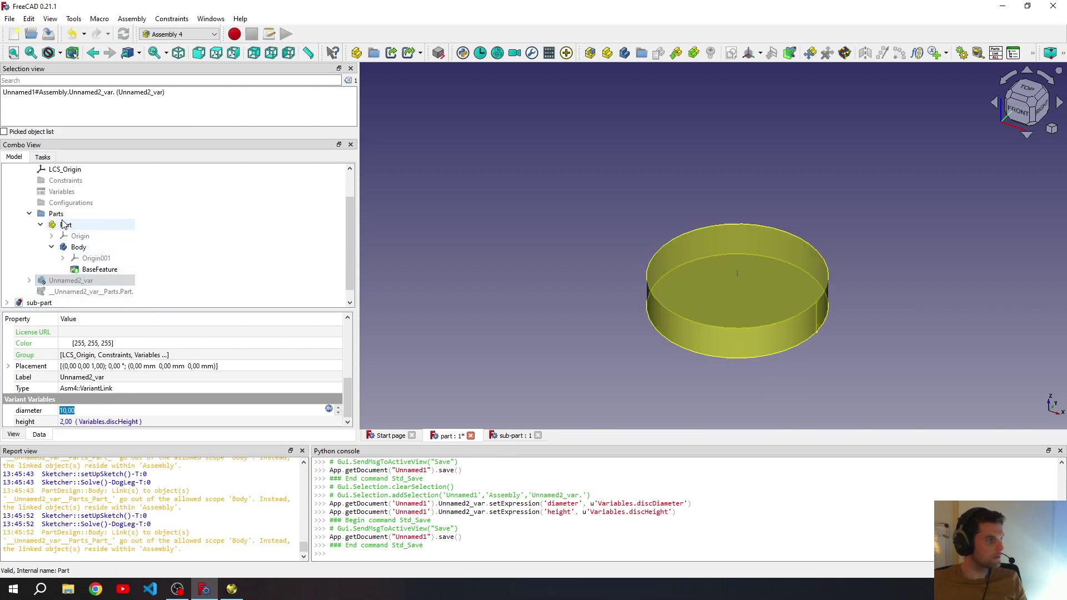
left_click(945, 54)
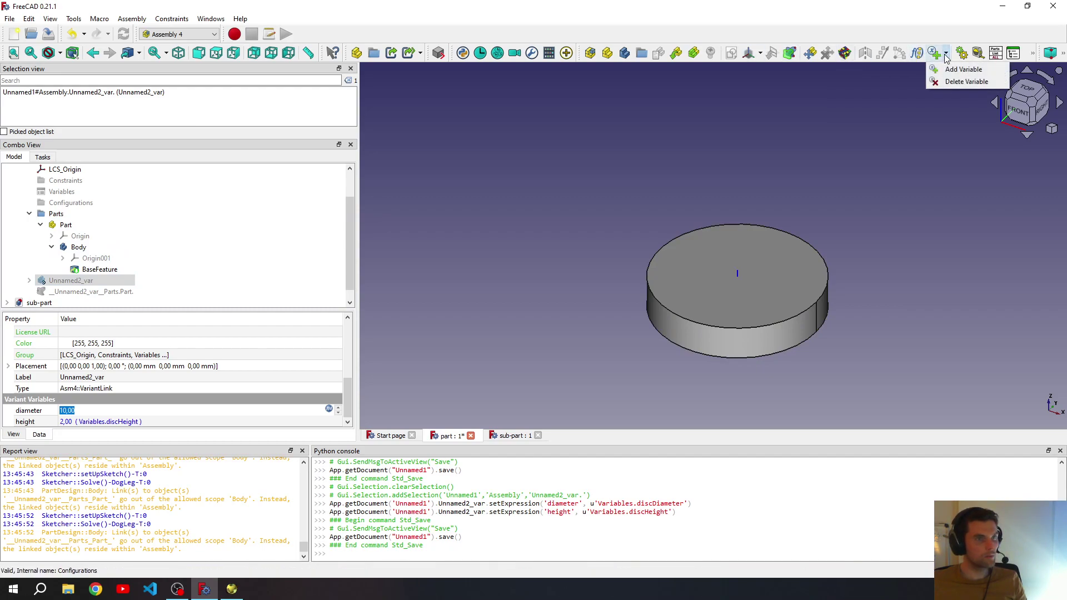
left_click(70, 202)
scroll(70, 222, "up", 1)
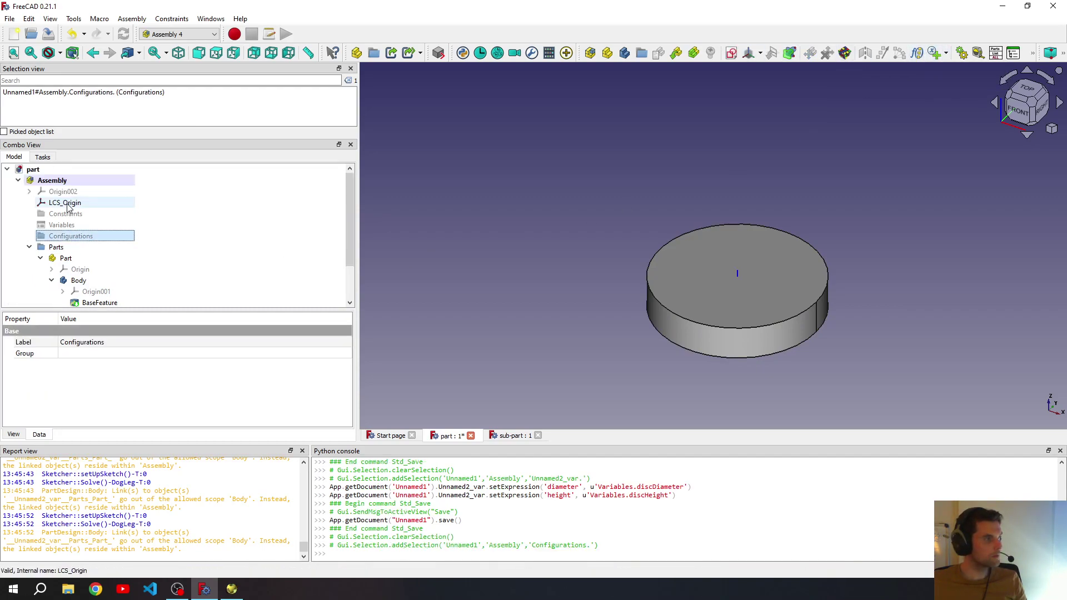
left_click(52, 180)
scroll(160, 369, "down", 1)
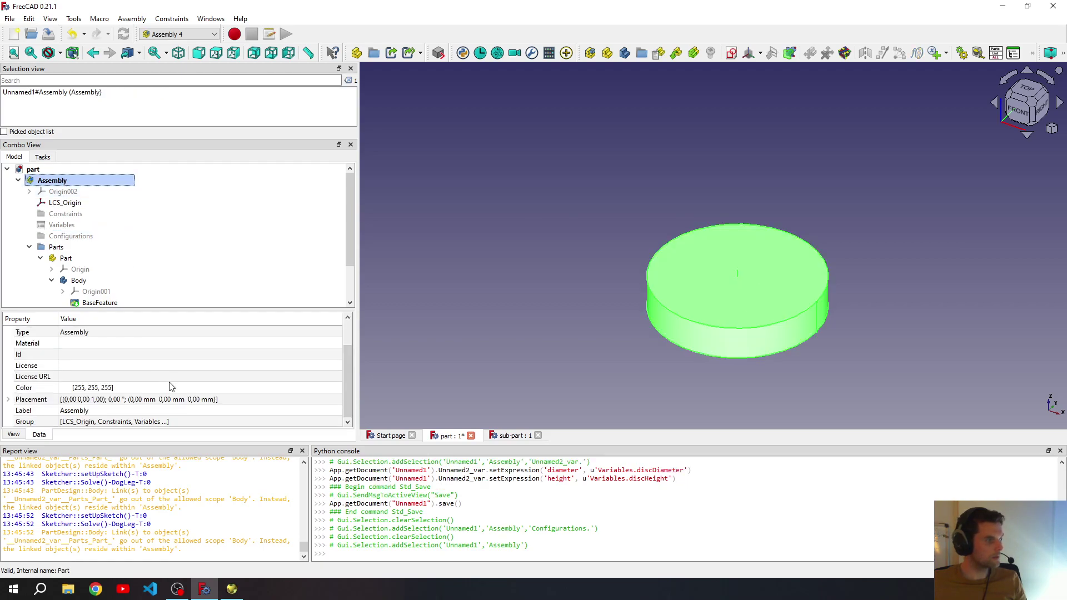
Test the variant link by setting the part's disc Diameter variable to 20 and then back to 10.
left_click(71, 228)
left_click(83, 376)
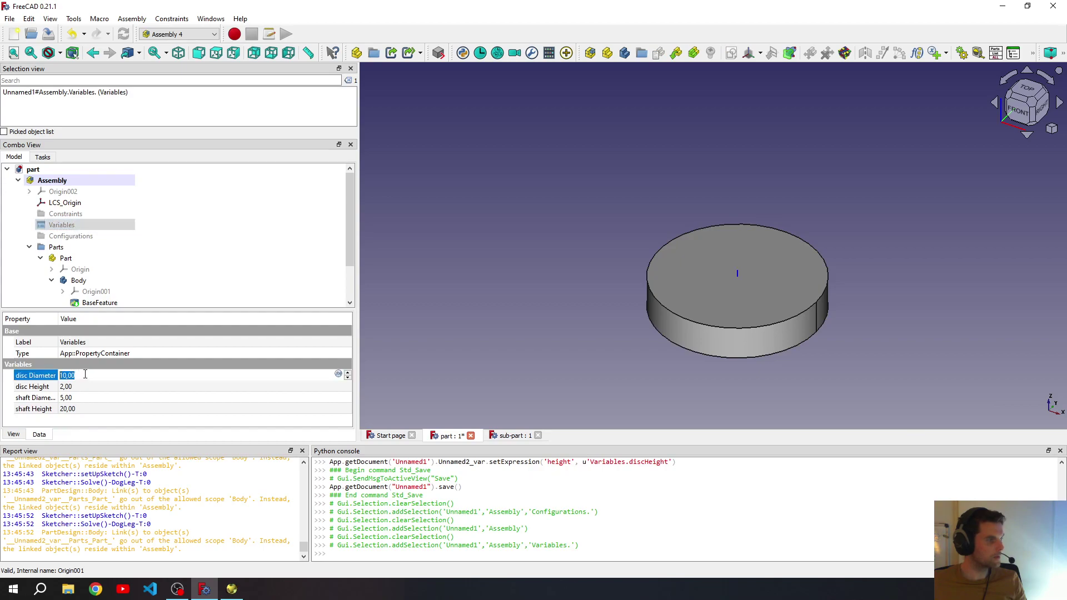
type("20")
key("Tab")
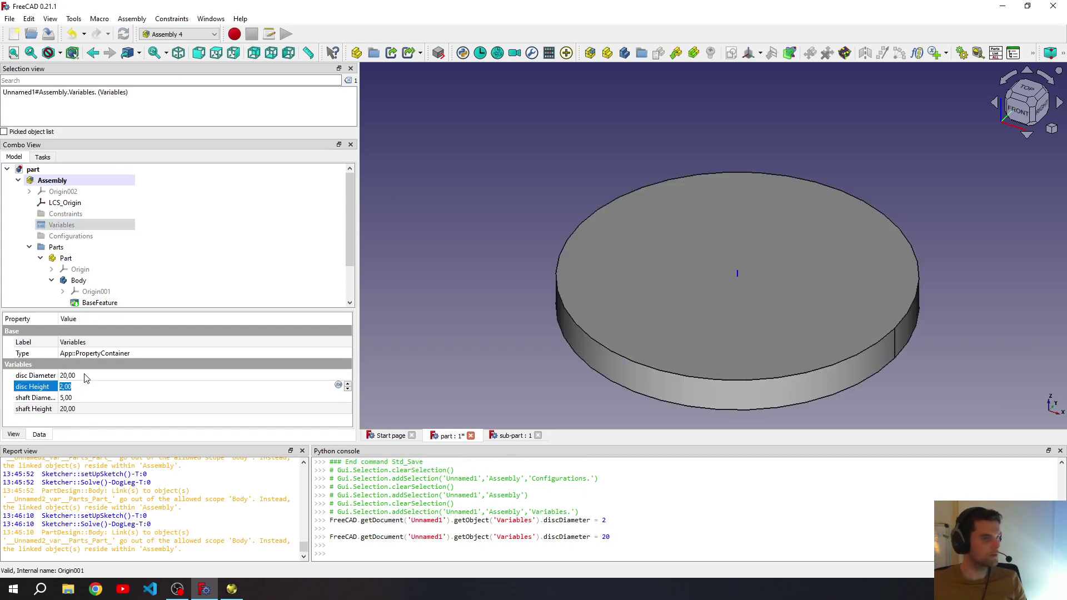
left_click(85, 376)
type("10")
key("Return")
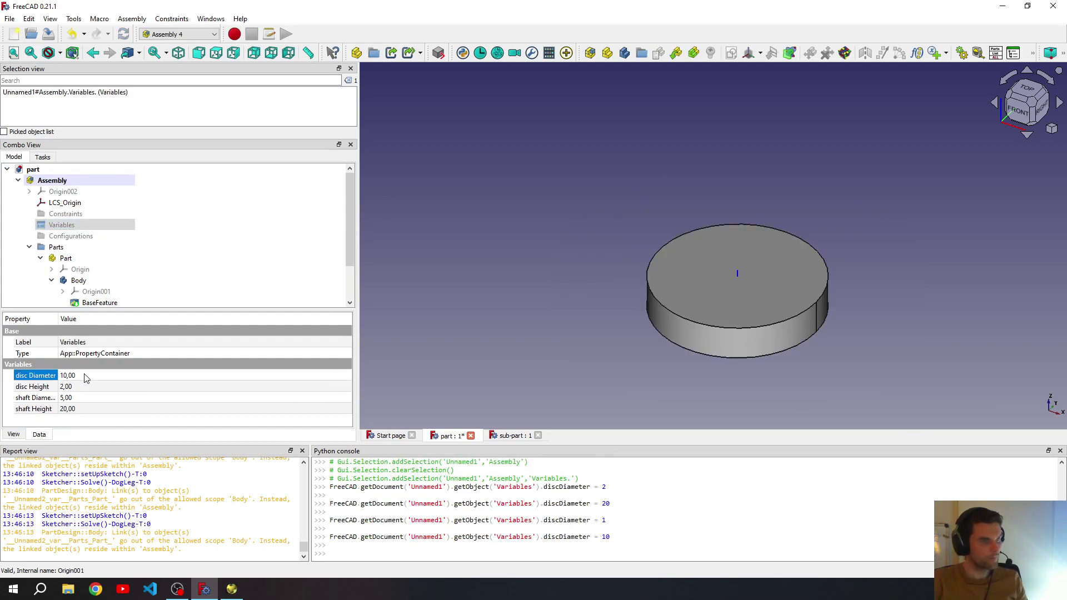
Review the Body's base feature reference, and create a sketch on the disc's top face in the Part Design workbench.
scroll(39, 285, "down", 2)
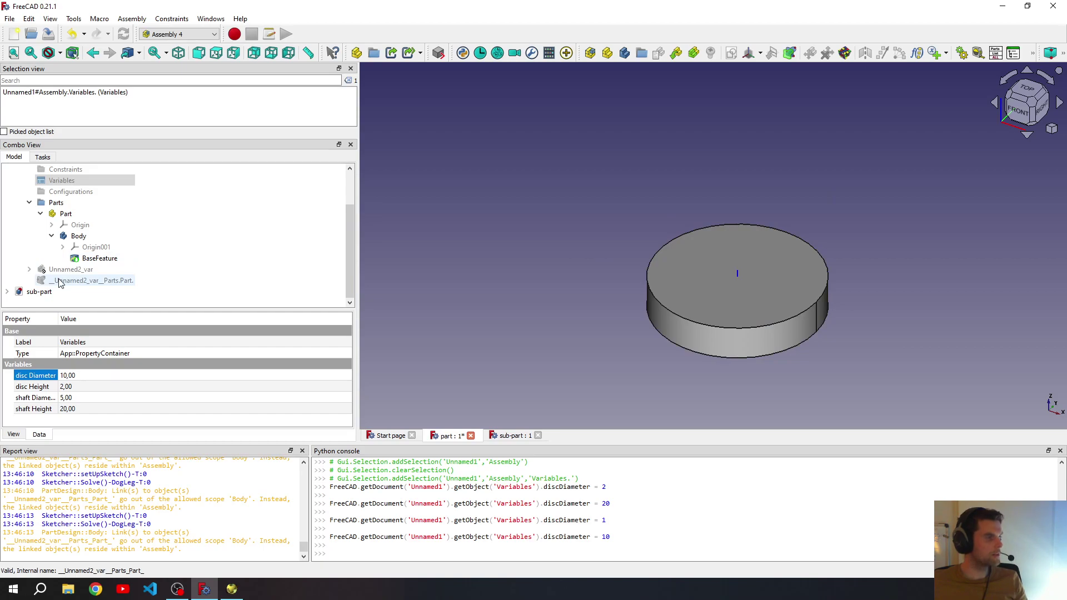
left_click(60, 282)
left_click(76, 237)
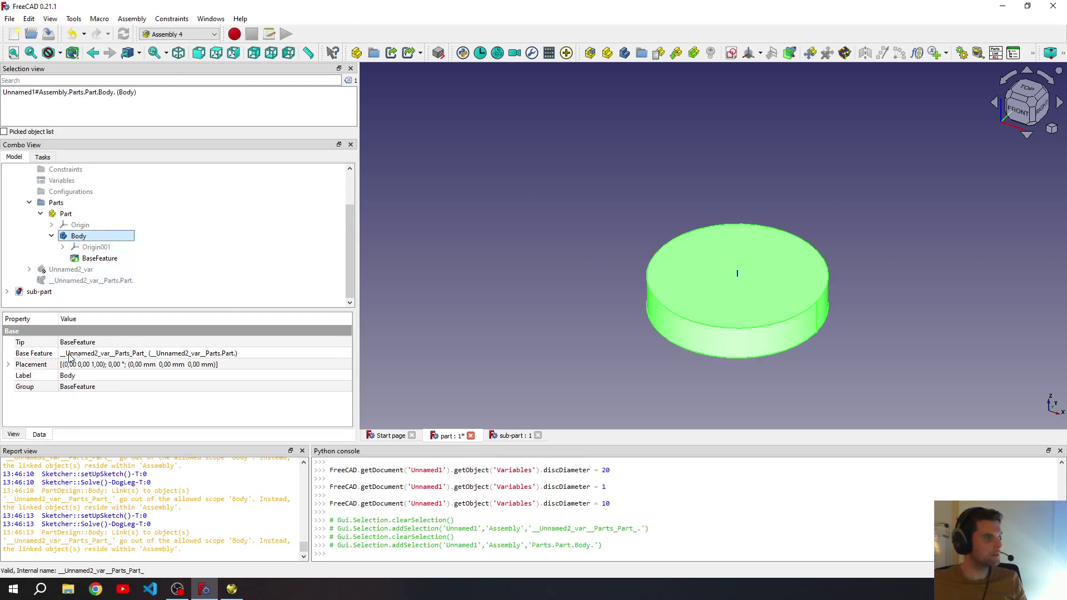
left_click(107, 260)
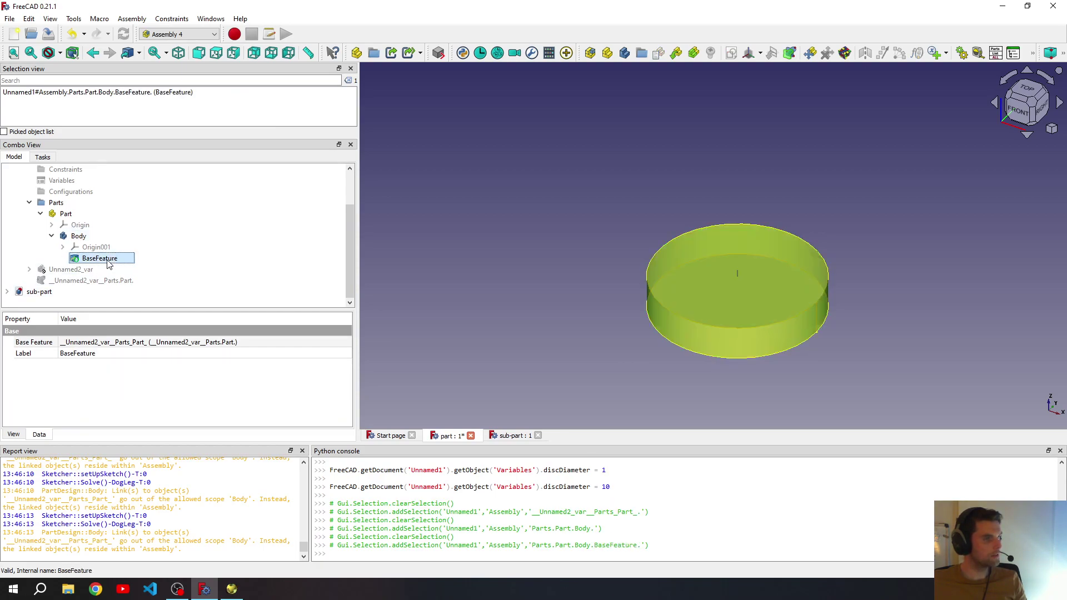
left_click(508, 312)
left_click(729, 274)
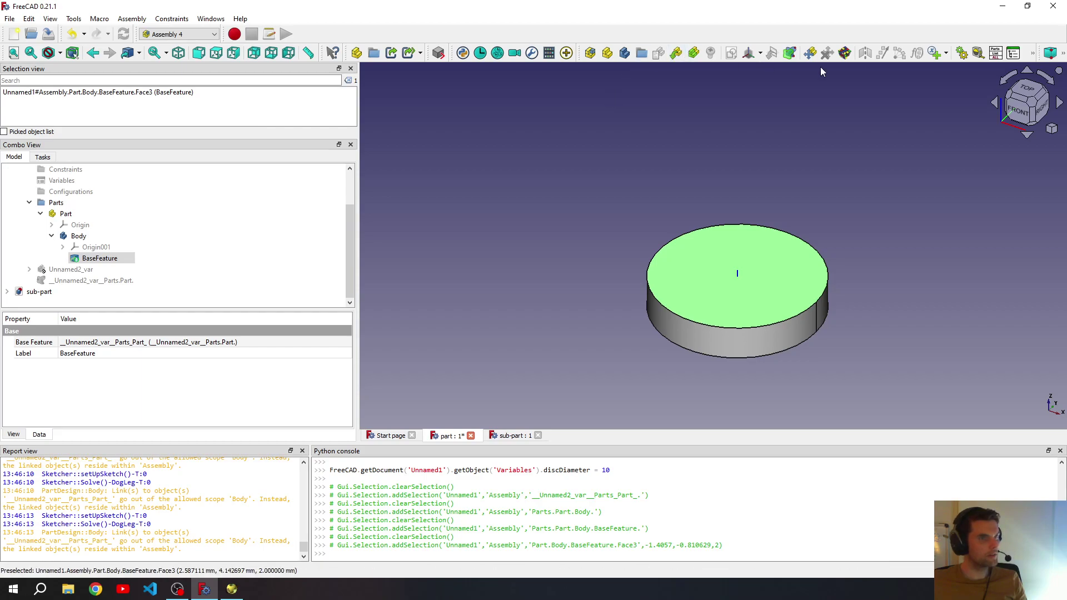
left_click(178, 34)
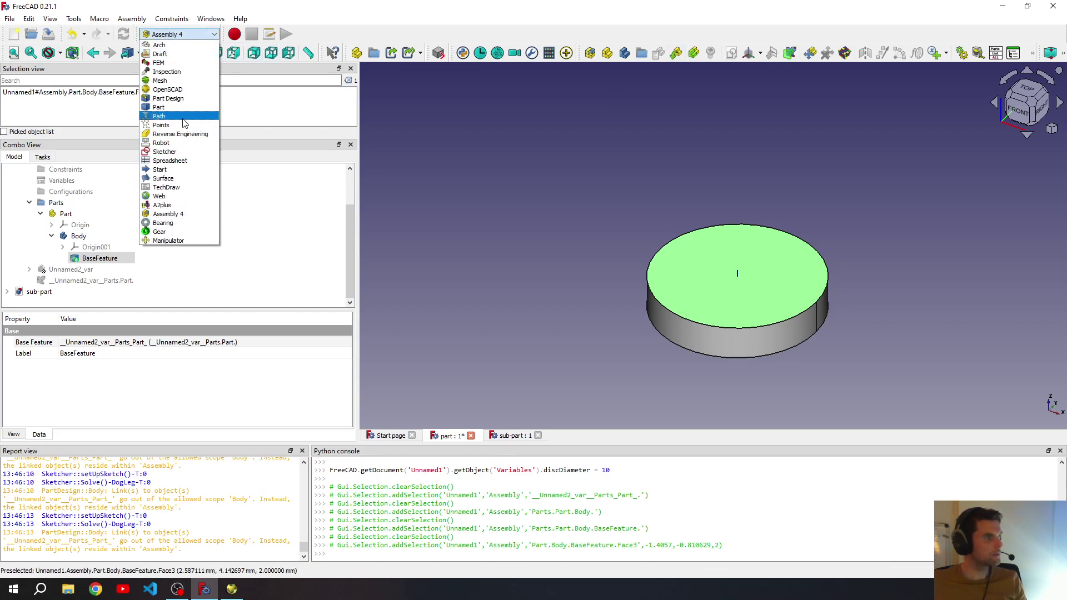
left_click(168, 98)
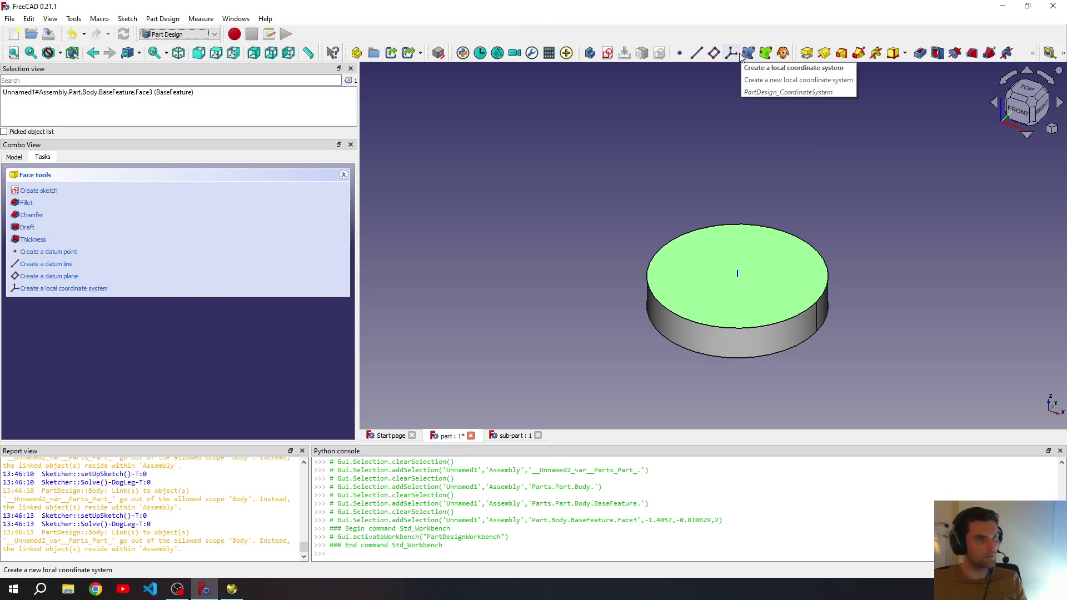
left_click(514, 245)
left_click(750, 293)
left_click(44, 191)
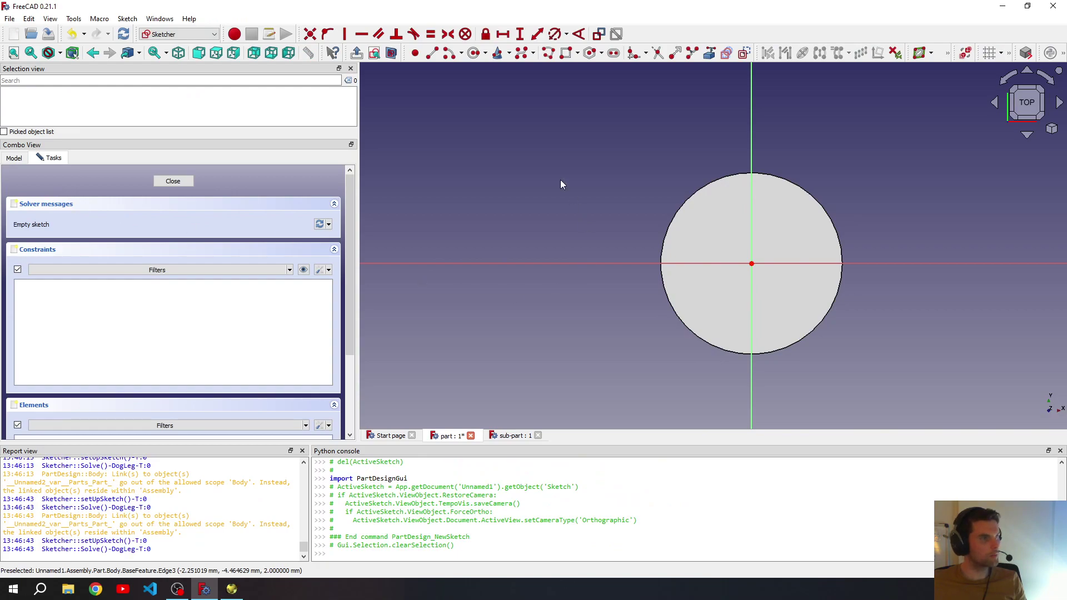
Draw a circle about 4.27 mm in diameter centred on the sketch origin.
left_click(474, 54)
left_click(751, 263)
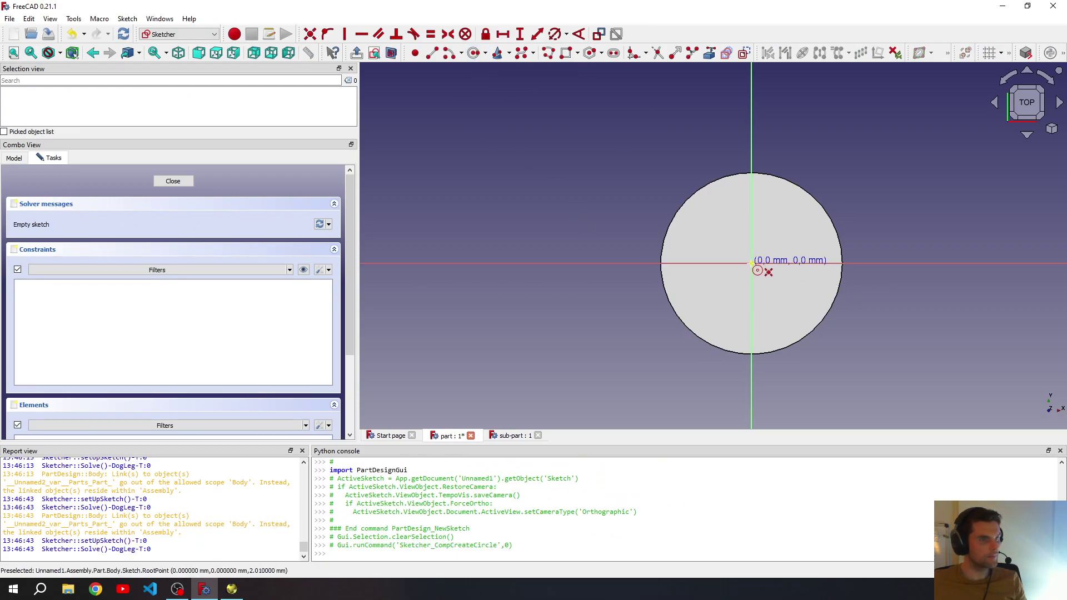
left_click(778, 295)
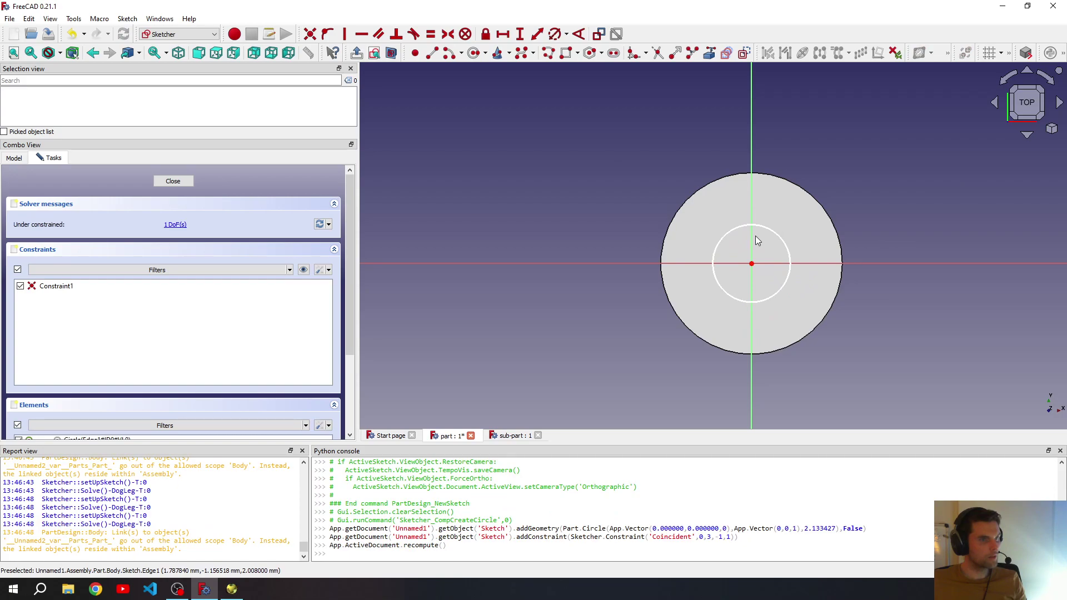
Constrain the circle's diameter with the expression Variables.shaftDiameter and close the sketch.
left_click(777, 238)
left_click(554, 33)
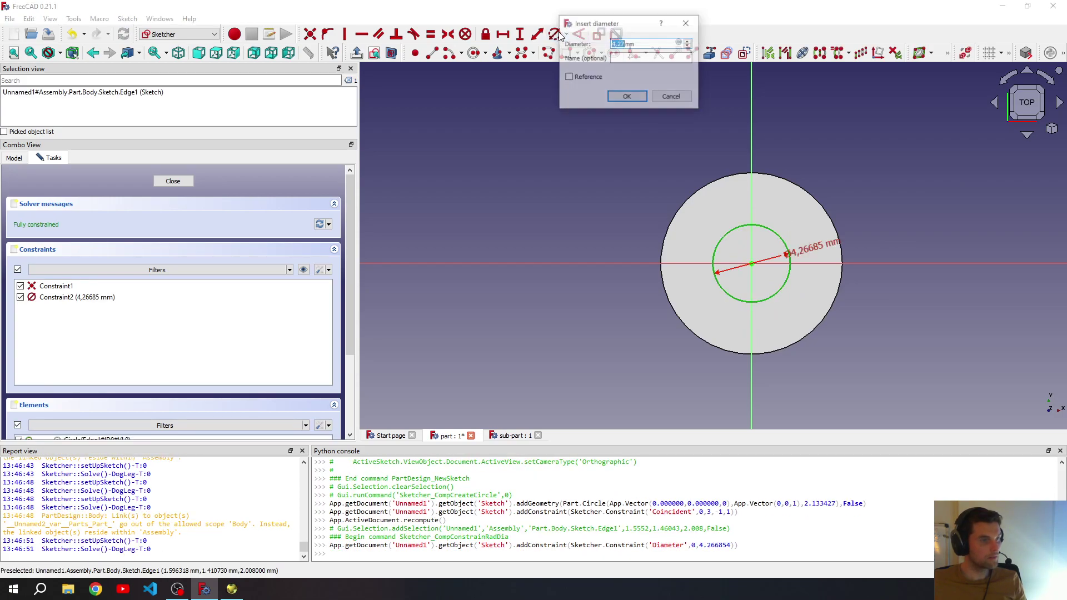
type("Vari")
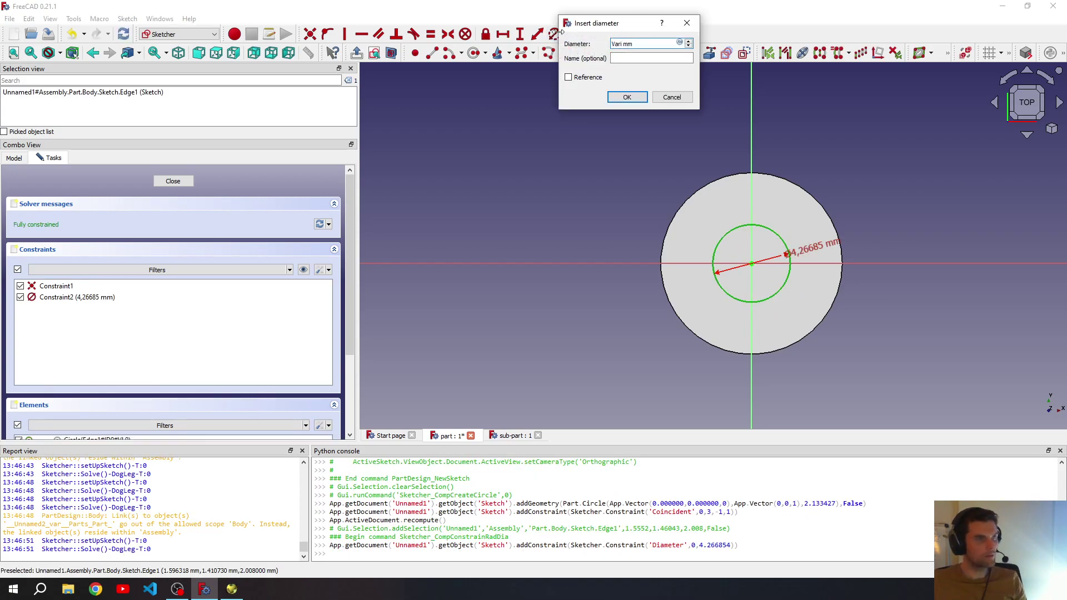
left_click(679, 43)
type("Variables.shaft")
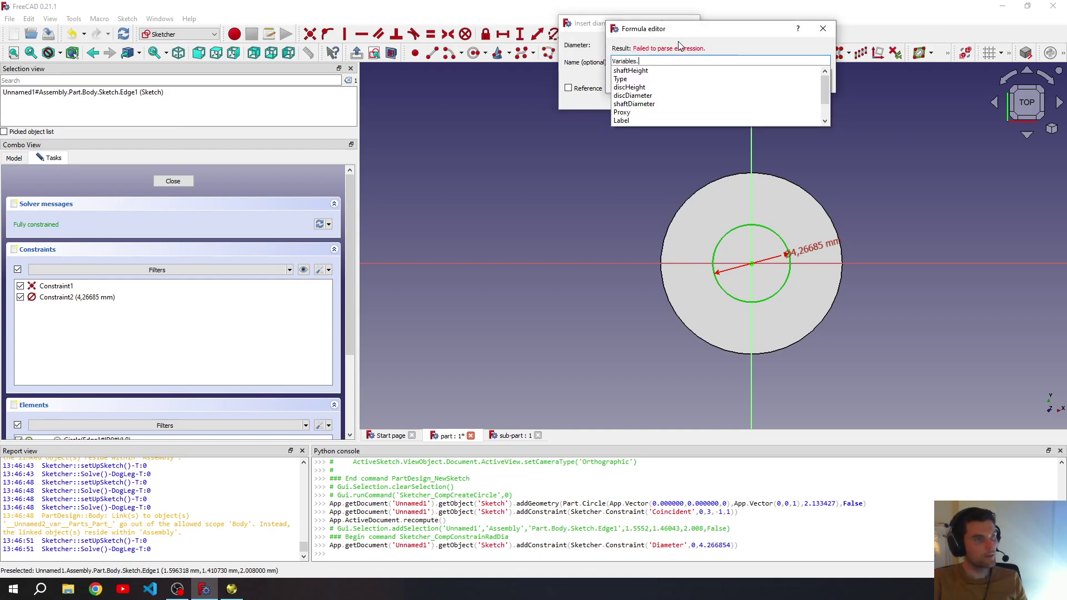
key("Down")
key("Down")
key("Return")
key("Return")
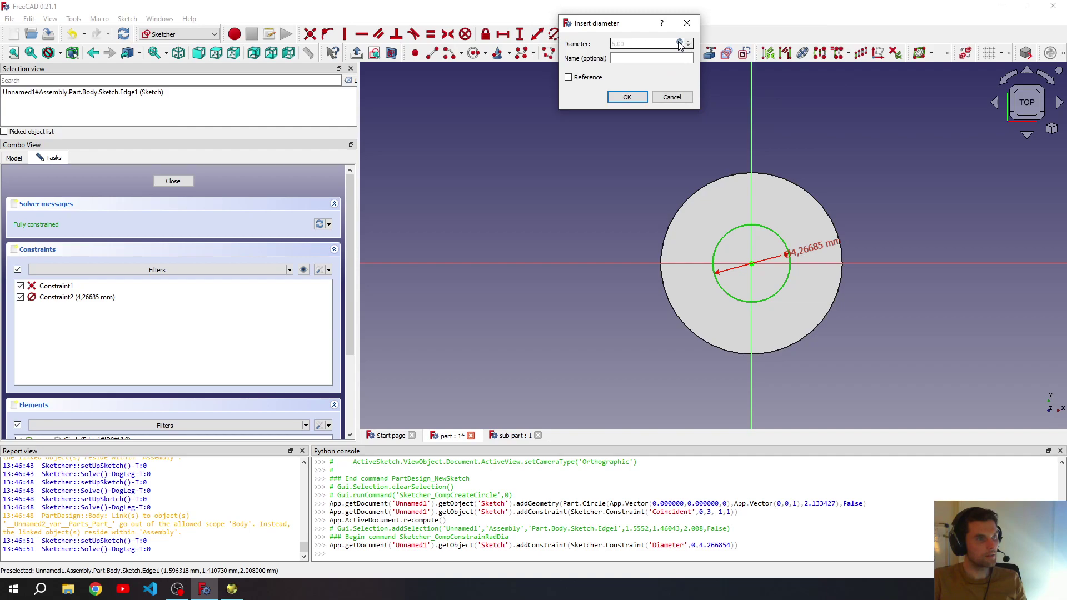
key("Return")
left_click(183, 181)
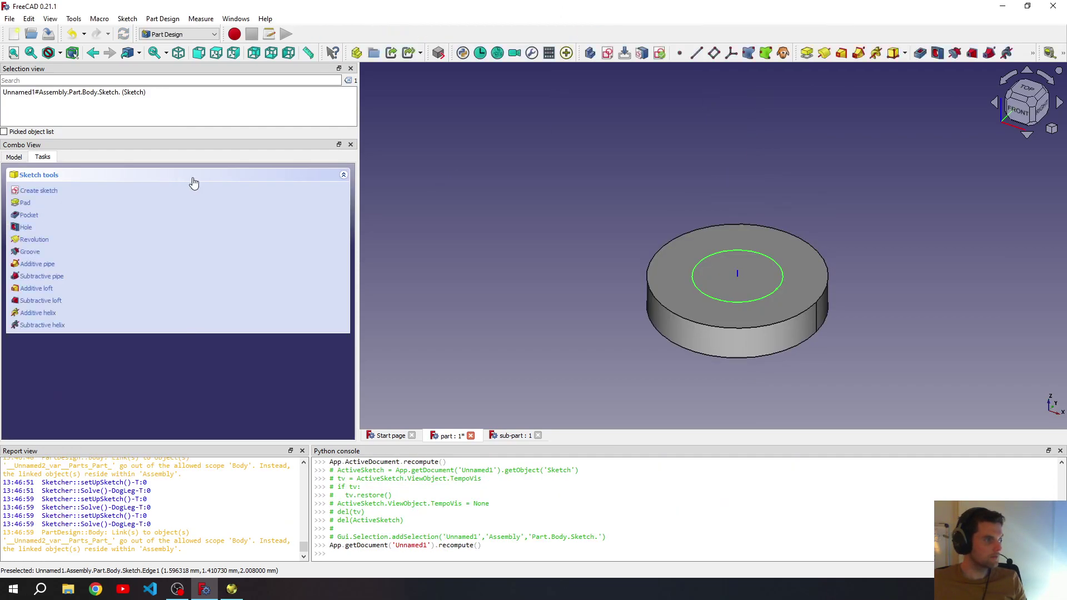
Pad the circle sketch into a shaft with its length set to the expression Variables.shaftHeight.
left_click(806, 53)
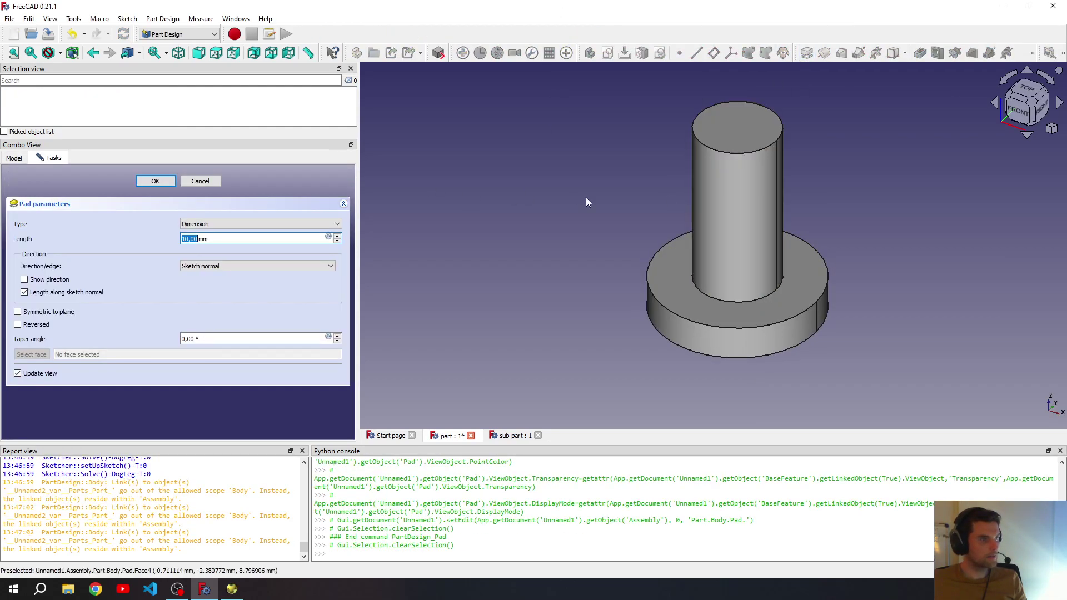
left_click(328, 237)
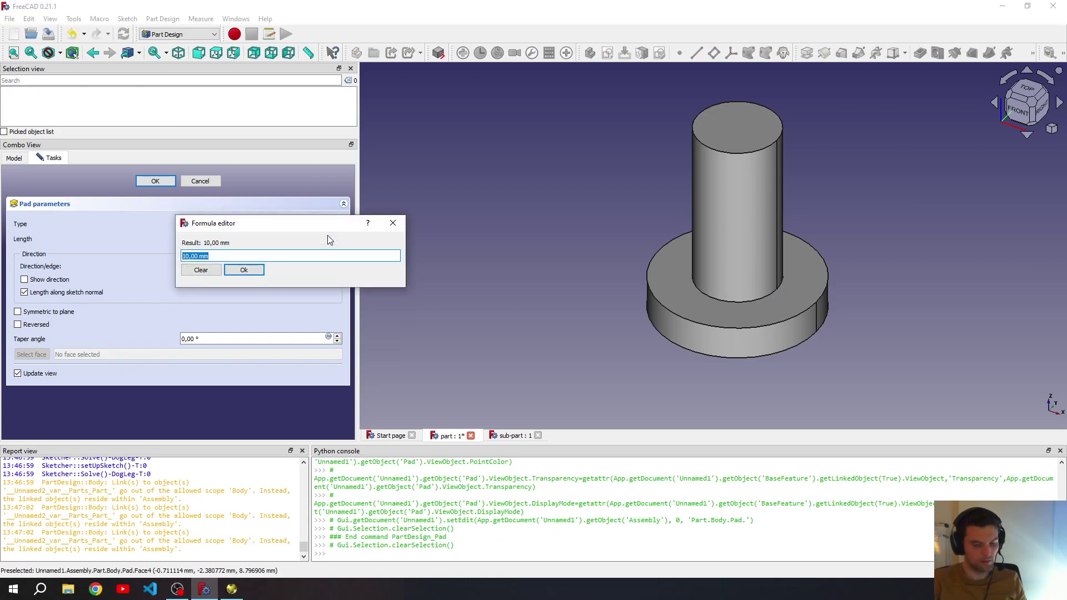
type("Variables.")
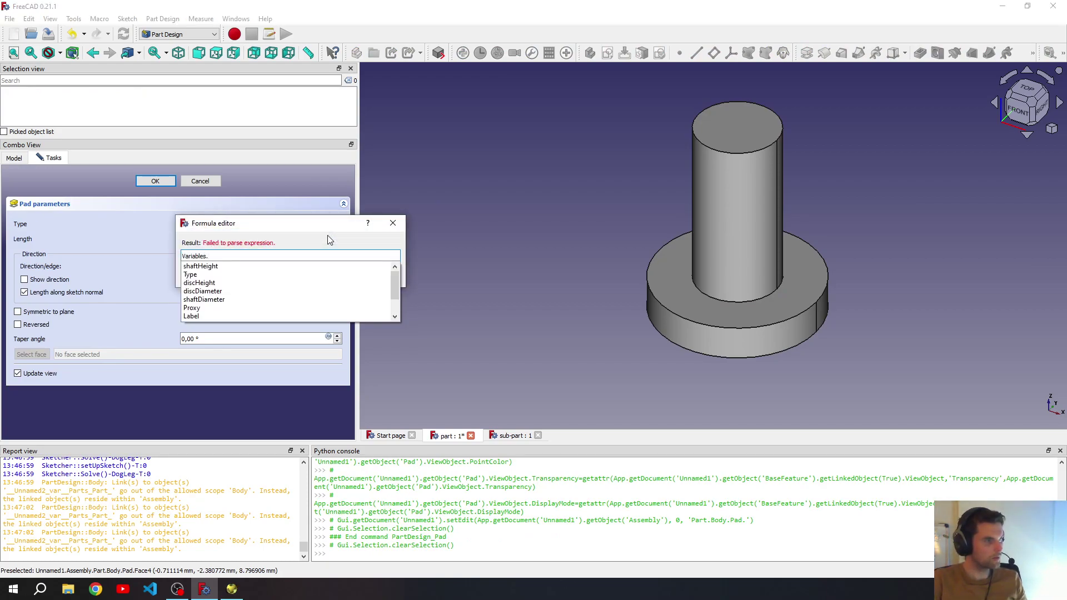
type("s")
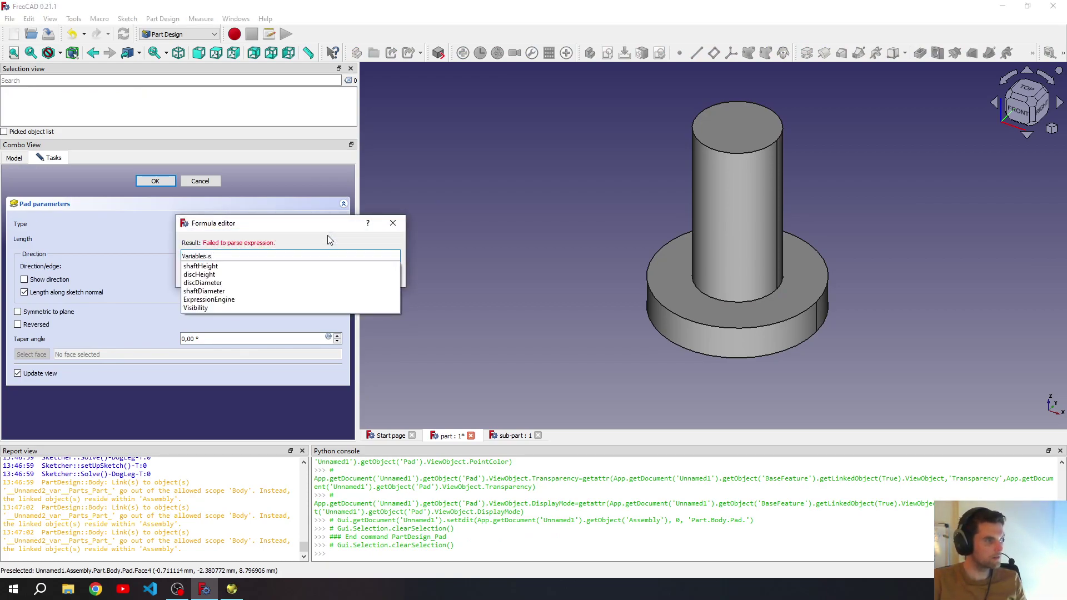
key("Down")
key("Return")
key("Return")
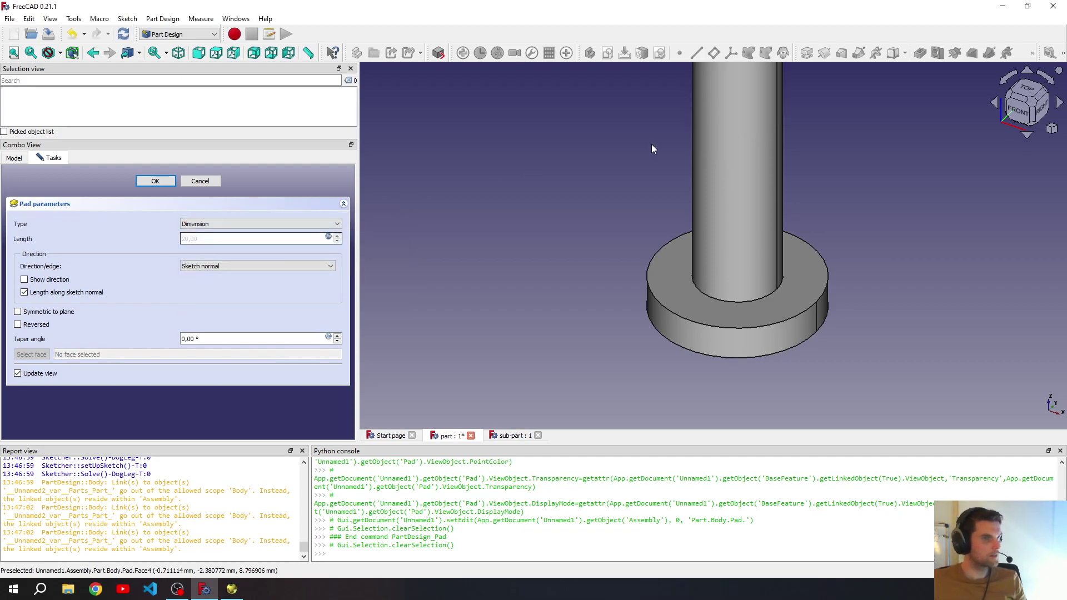
scroll(655, 167, "down", 5)
scroll(678, 83, "up", 8)
scroll(672, 96, "down", 5)
left_click(155, 181)
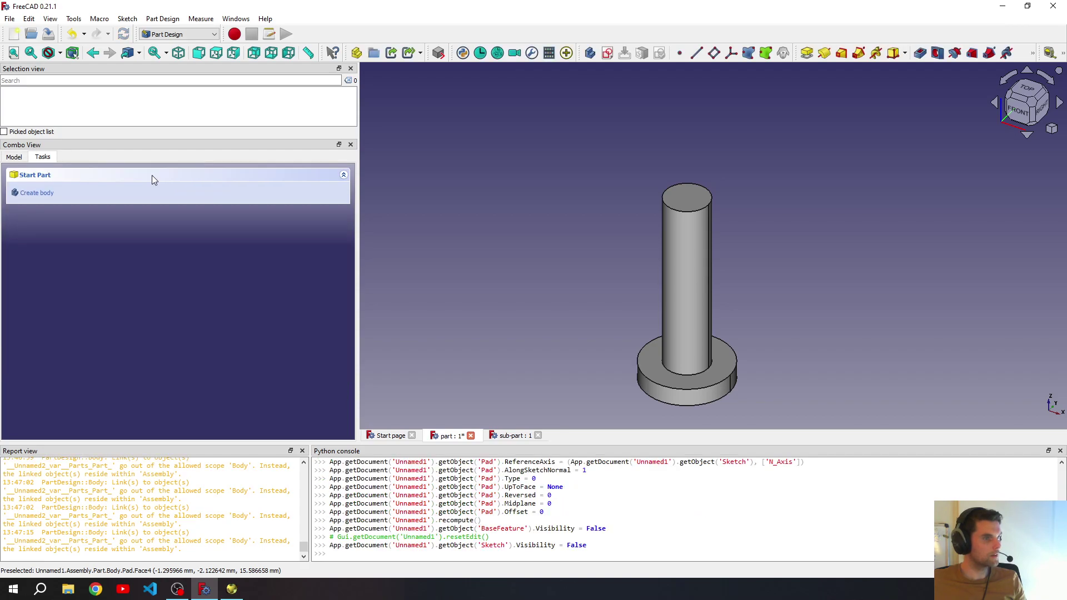
Collapse the part document's model tree and save the part document.
left_click(21, 160)
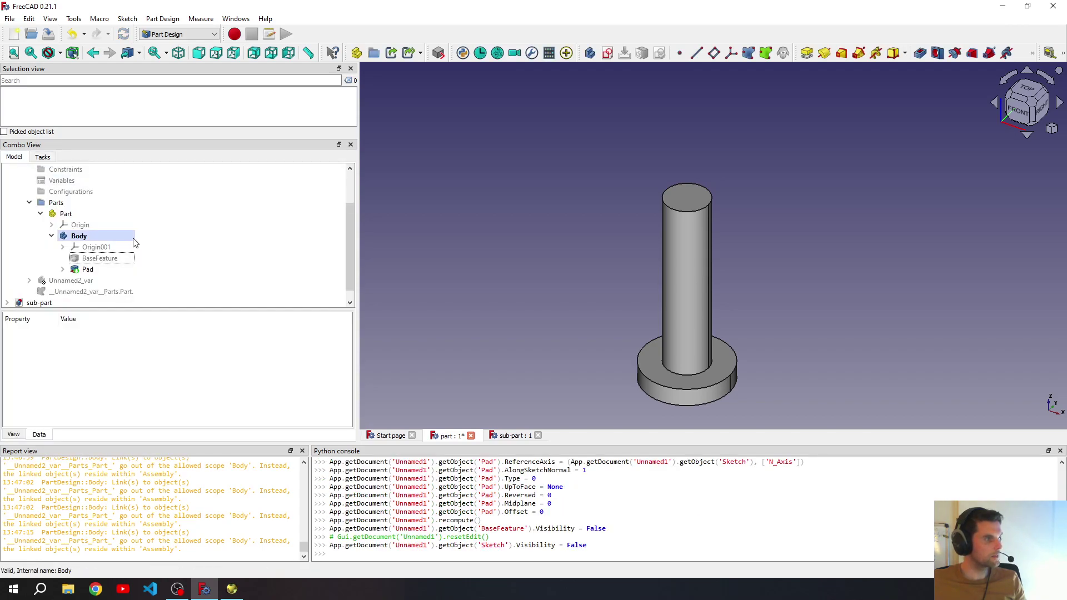
left_click(53, 235)
left_click(31, 226)
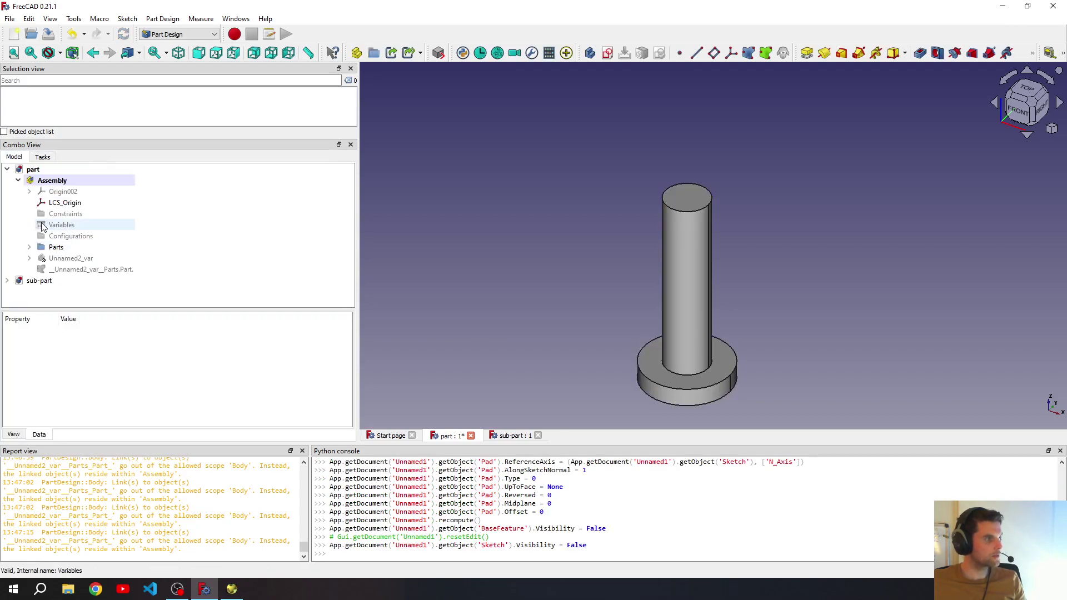
left_click(19, 181)
left_click(6, 169)
key("ctrl+s")
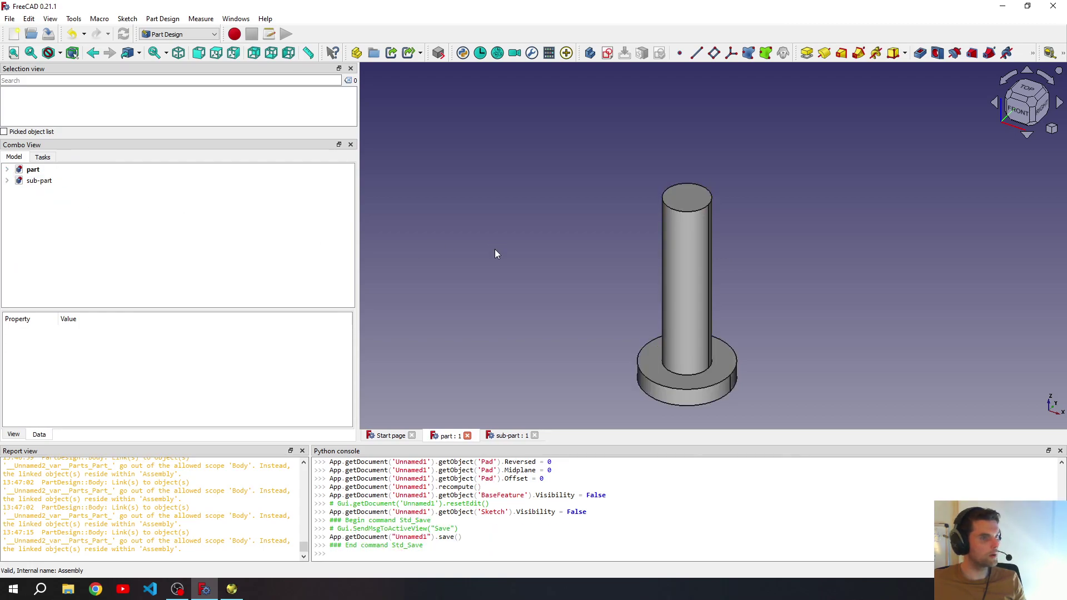
Open the document assembly.FCStd from the assembly-reuse-test folder.
left_click(31, 34)
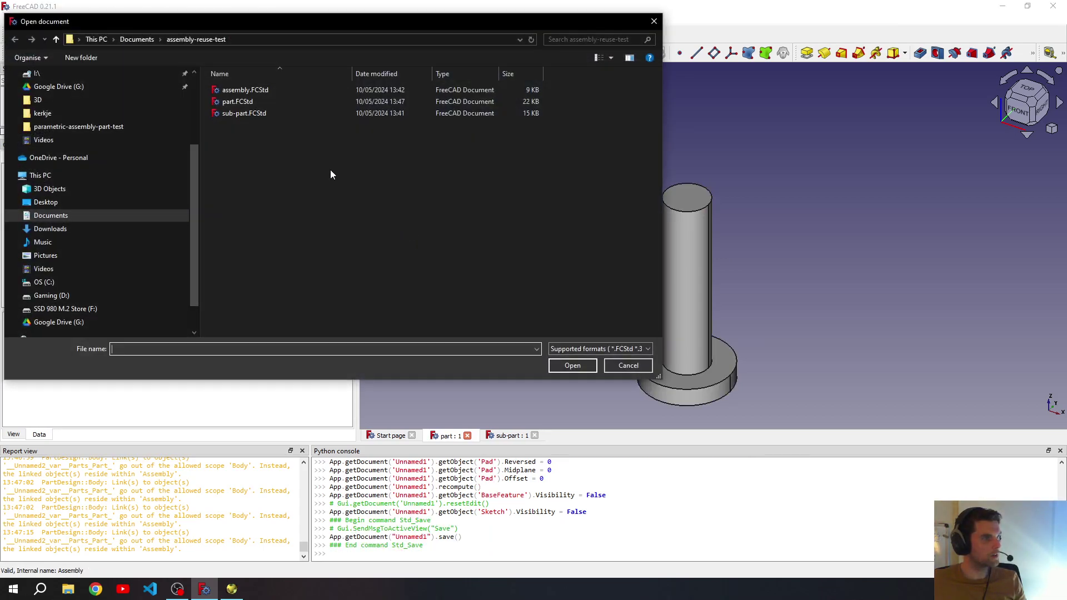
double_click(245, 89)
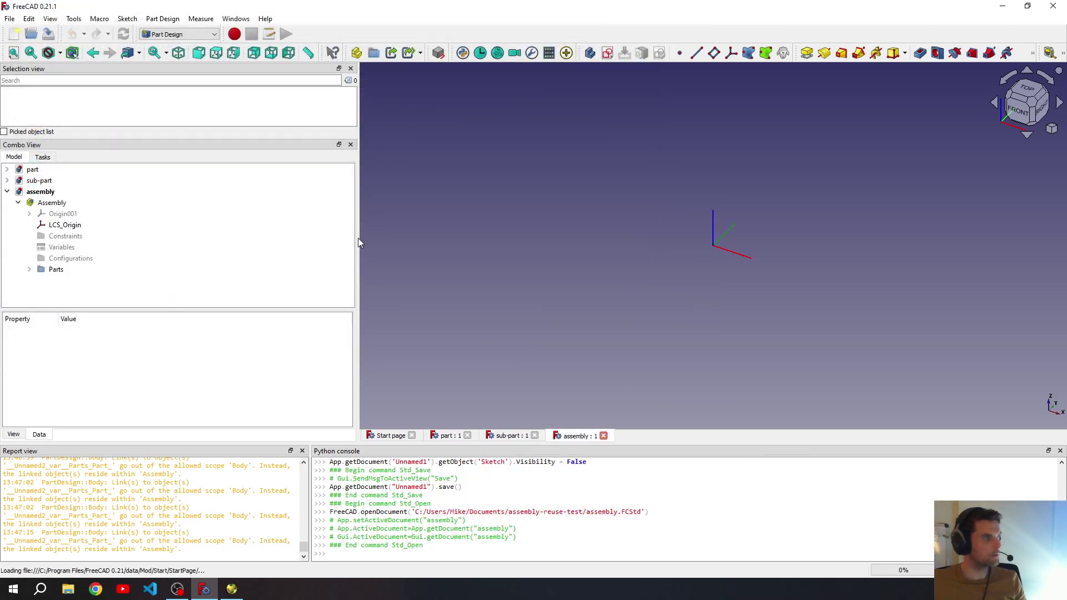
Select the Assembly container in the assembly document and switch to the Assembly 4 workbench.
left_click(53, 203)
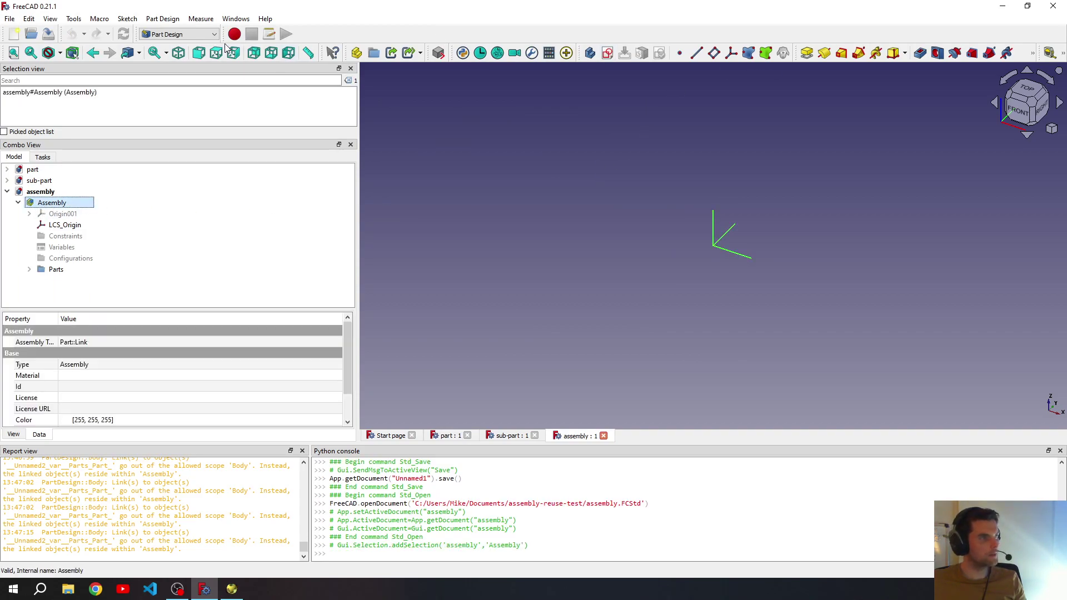
left_click(178, 34)
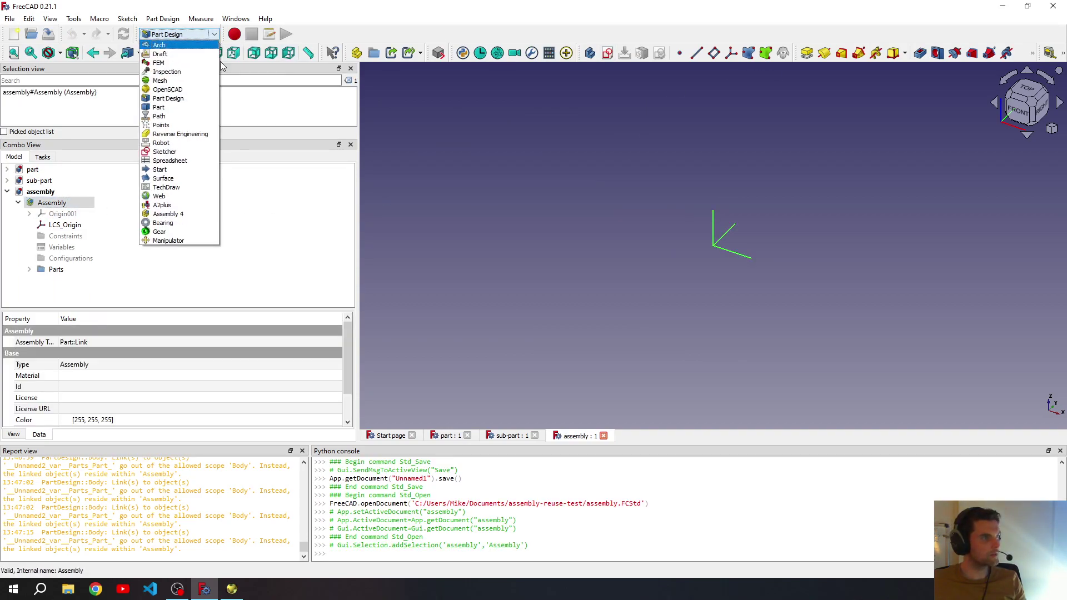
left_click(167, 214)
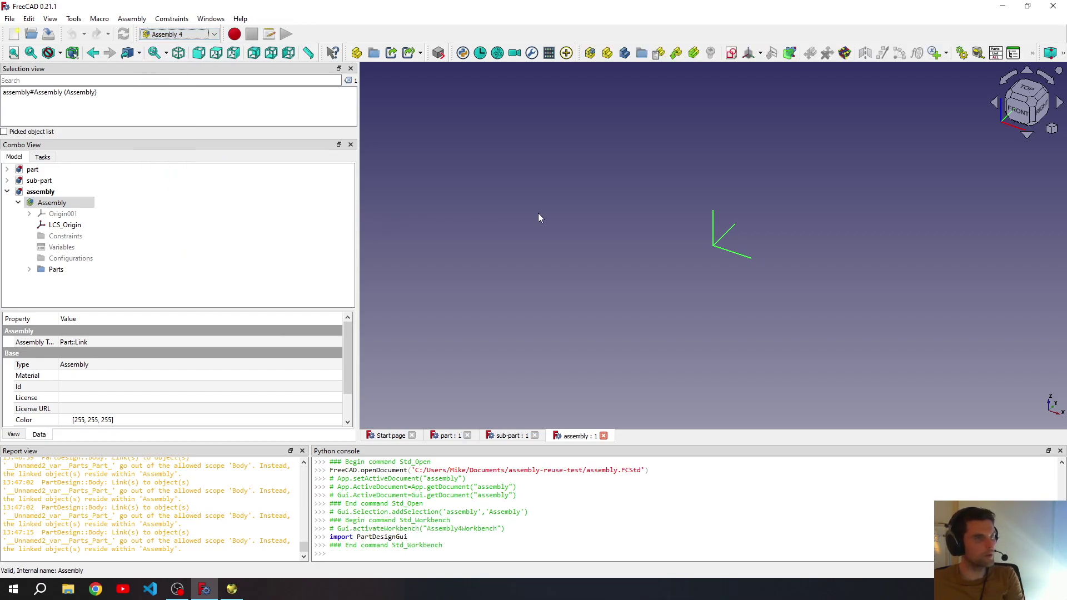
left_click(693, 53)
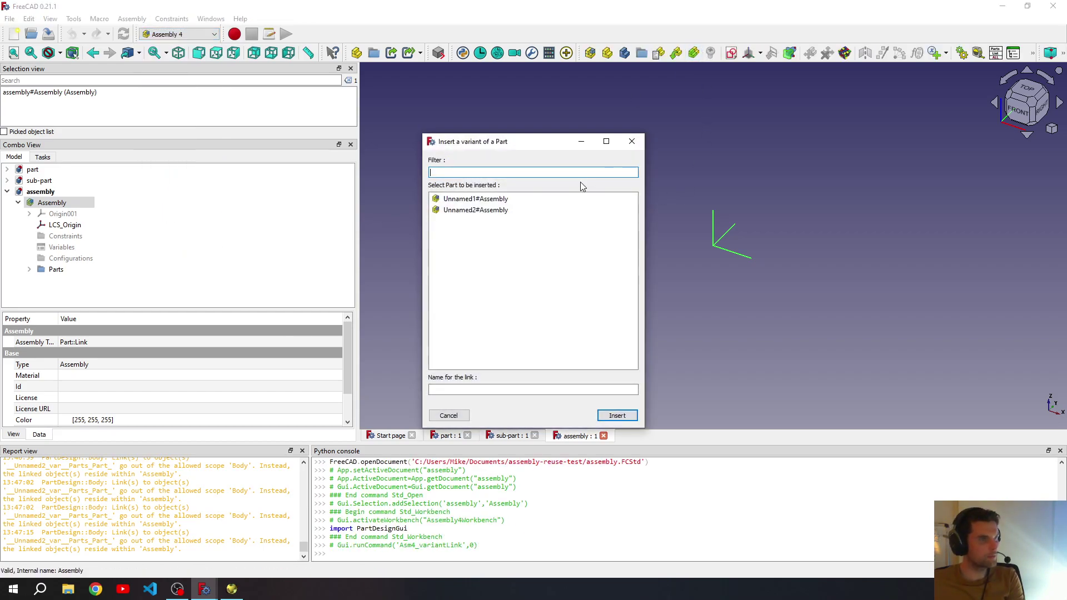
left_click(631, 141)
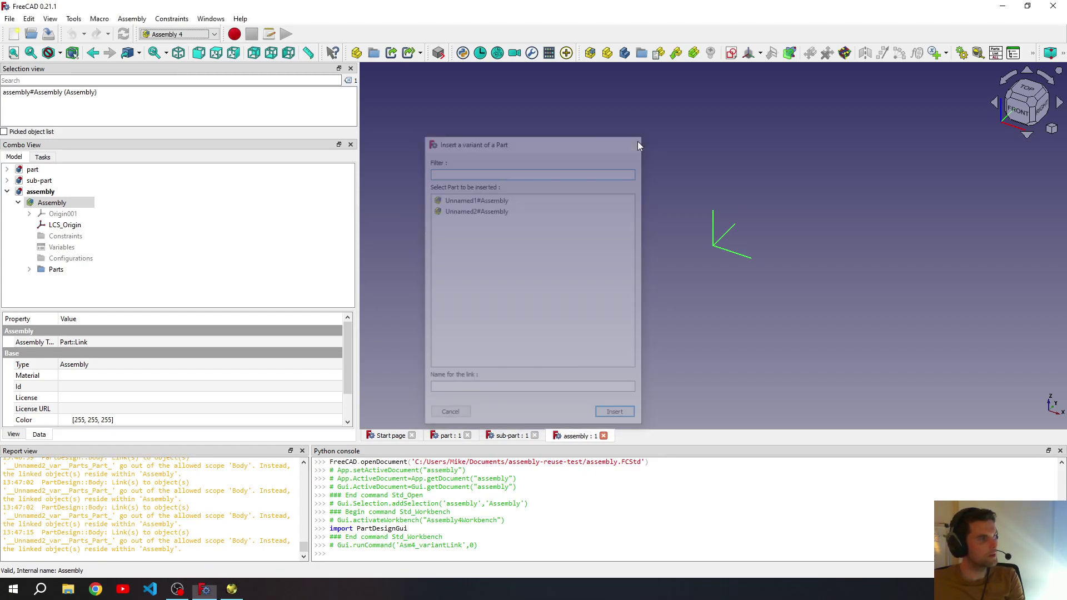
double_click(33, 191)
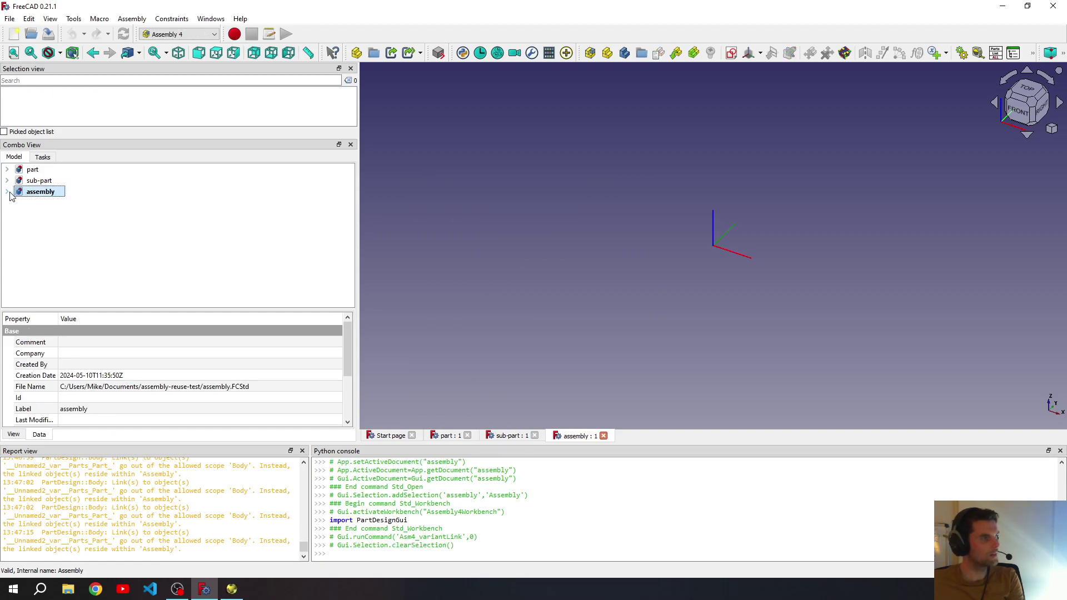
left_click(8, 192)
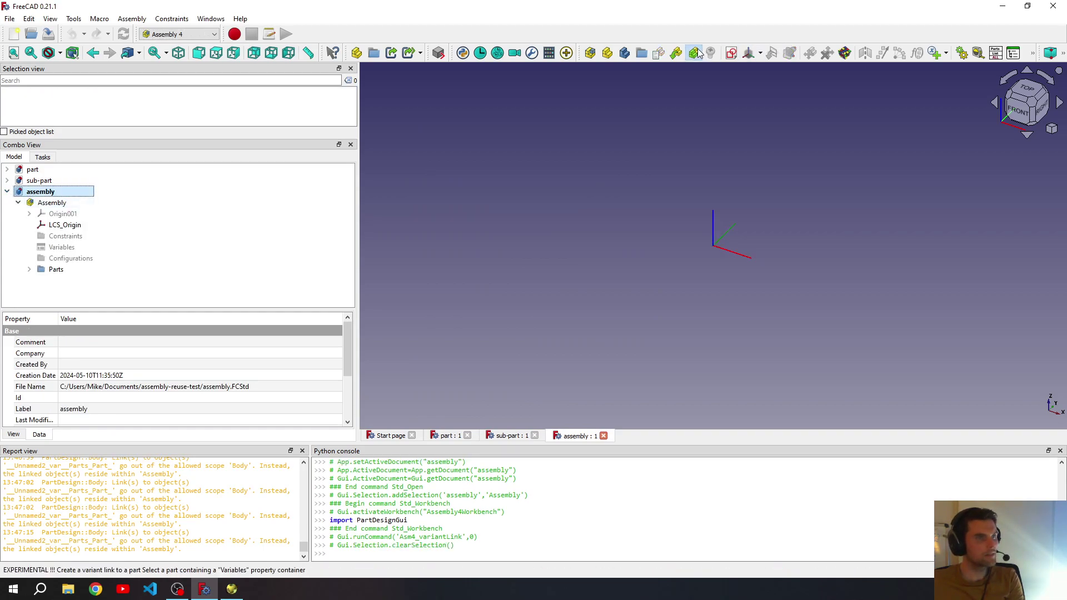
Try inserting a variant of Unnamed2#Assembly, cancel its placement and delete the inserted variant link.
left_click(748, 53)
left_click(502, 210)
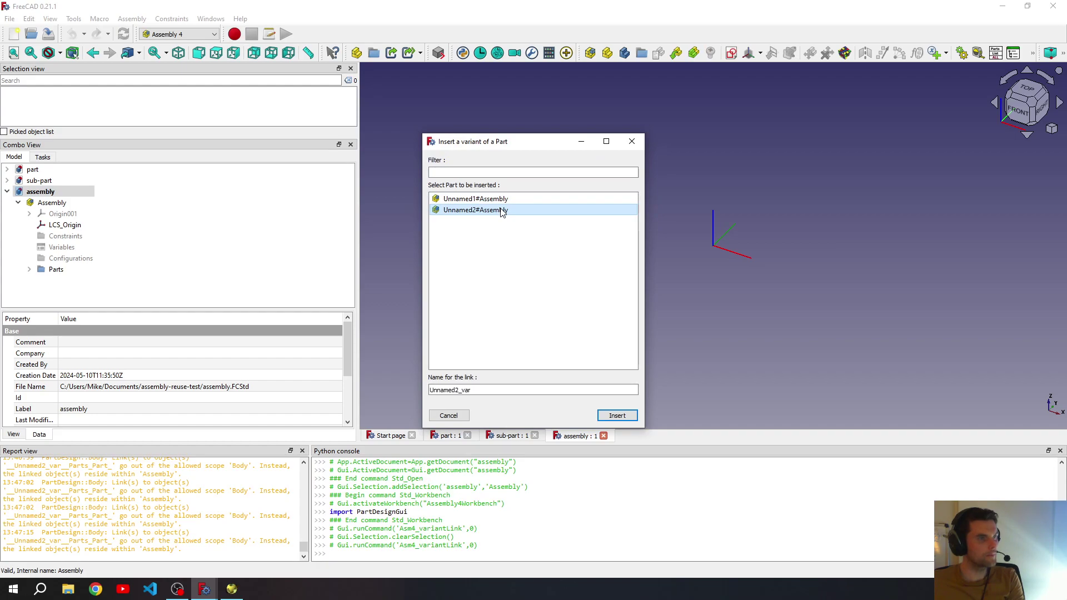
left_click(616, 416)
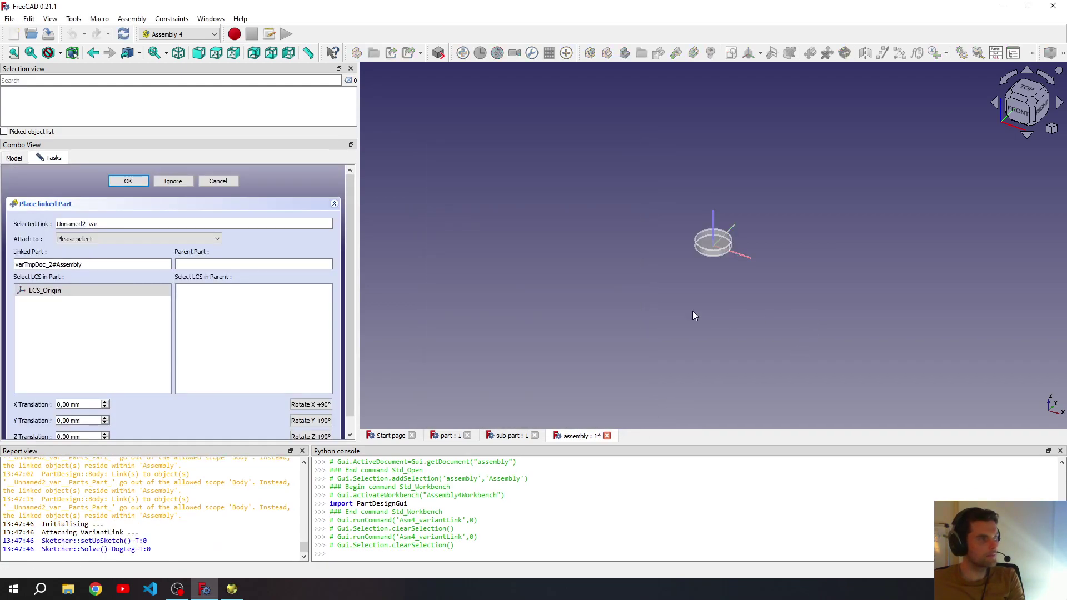
left_click(218, 182)
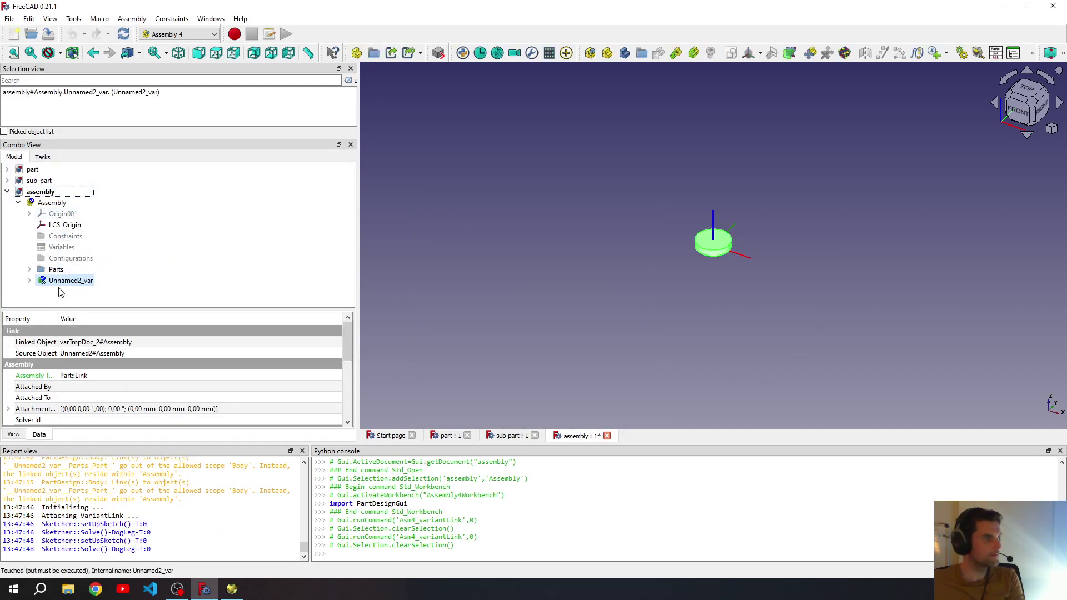
key("Delete")
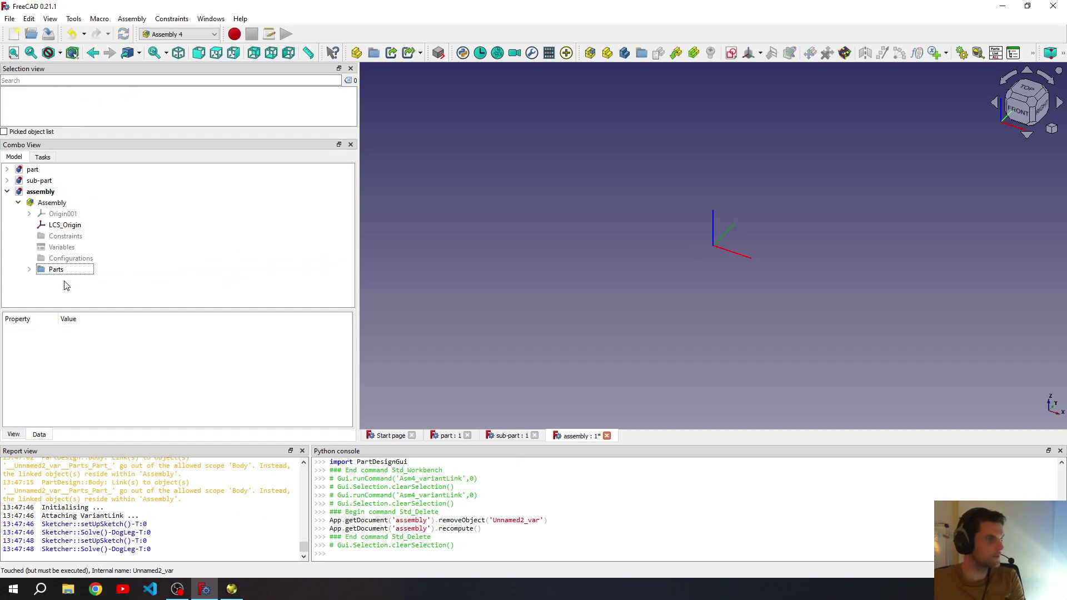
Insert a variant of Unnamed1#Assembly into the assembly, skipping its attachment, and select the new link.
left_click(693, 53)
left_click(476, 199)
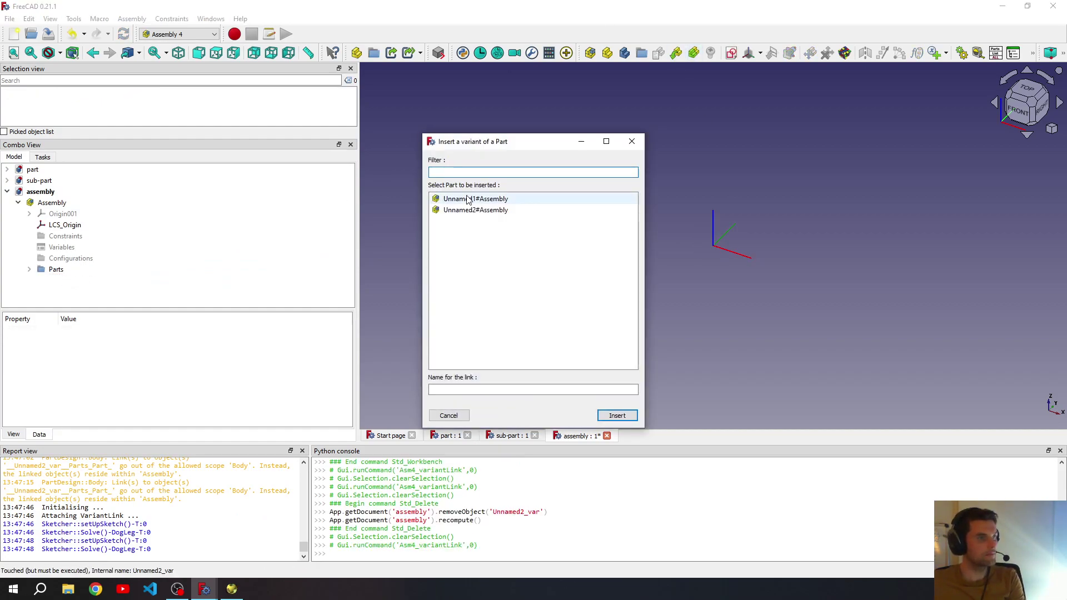
left_click(610, 416)
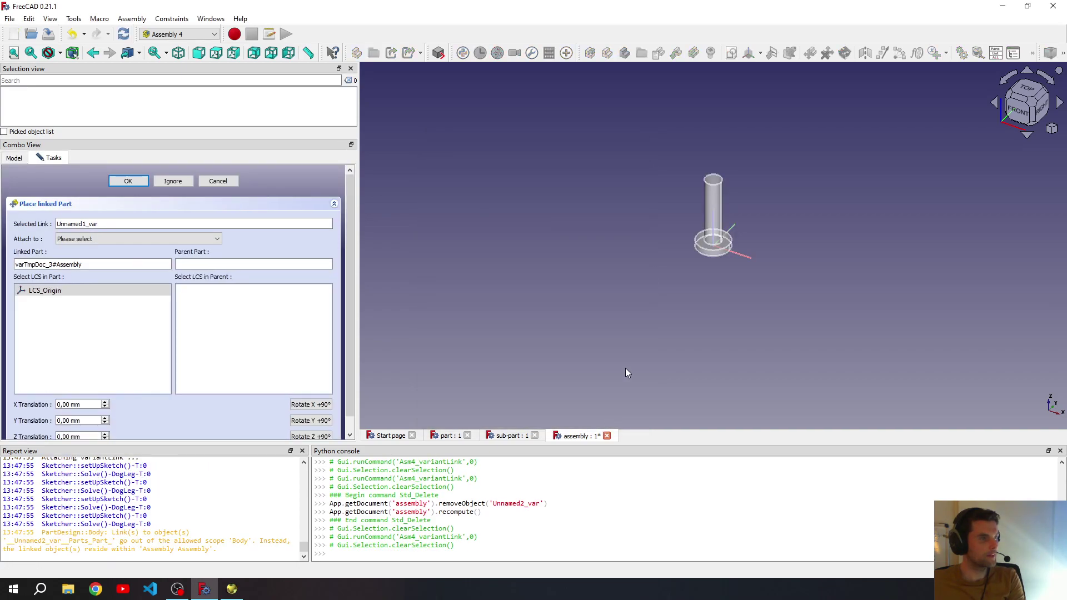
left_click(167, 184)
left_click(175, 282)
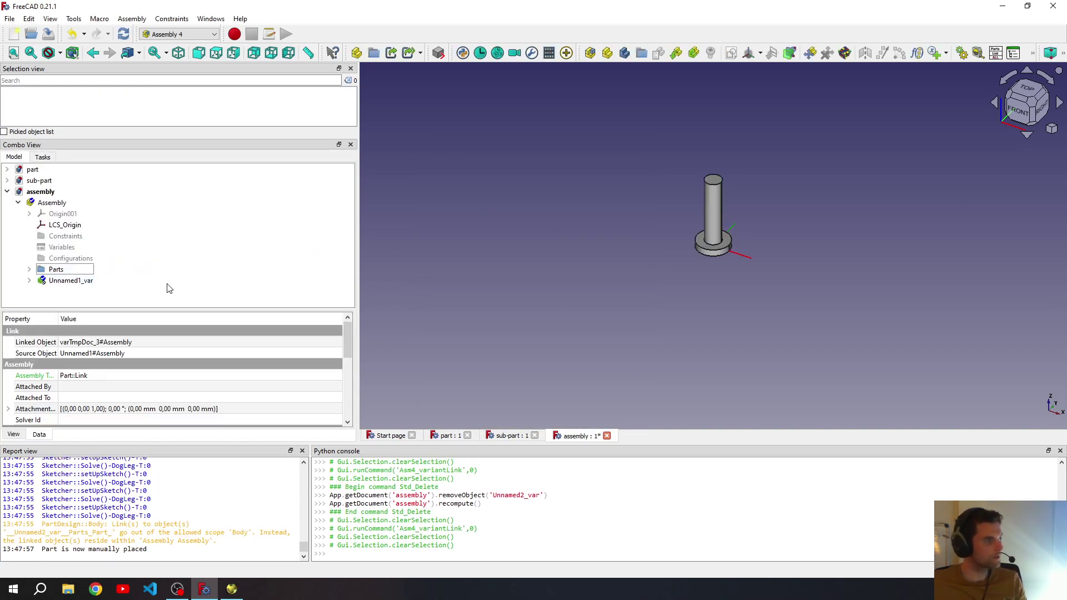
left_click(86, 281)
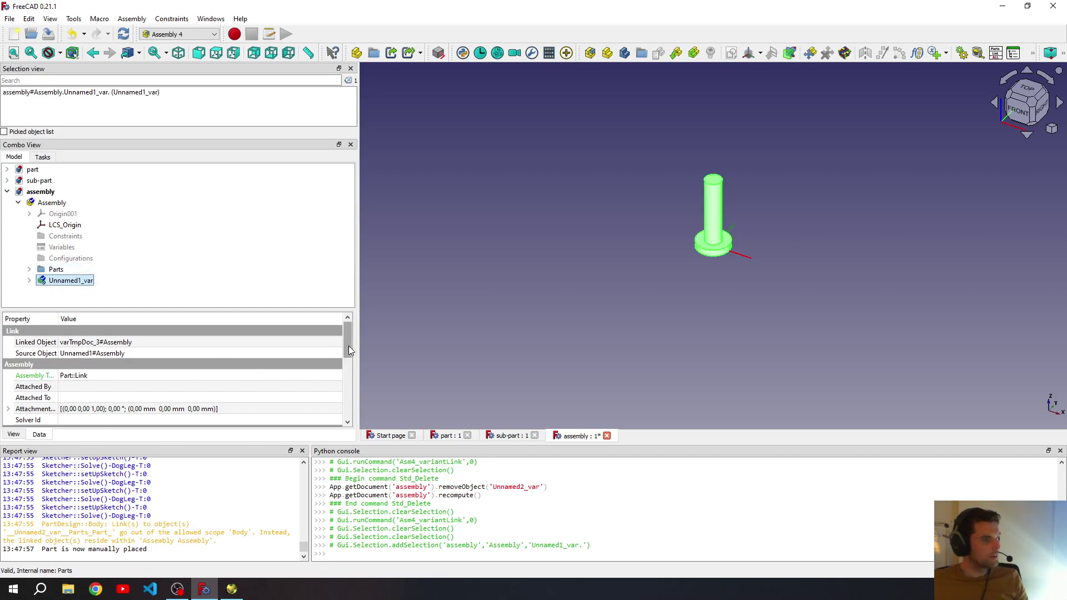
scroll(348, 353, "down", 1)
Insert a second variant of Unnamed1#Assembly into the top-level assembly.
left_click(41, 203)
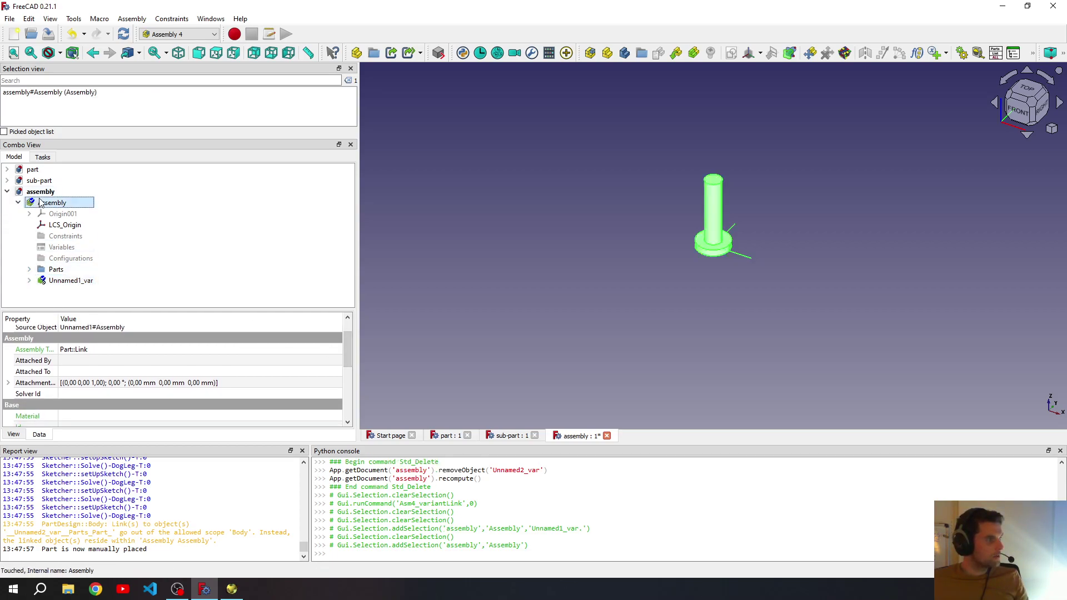
left_click(658, 53)
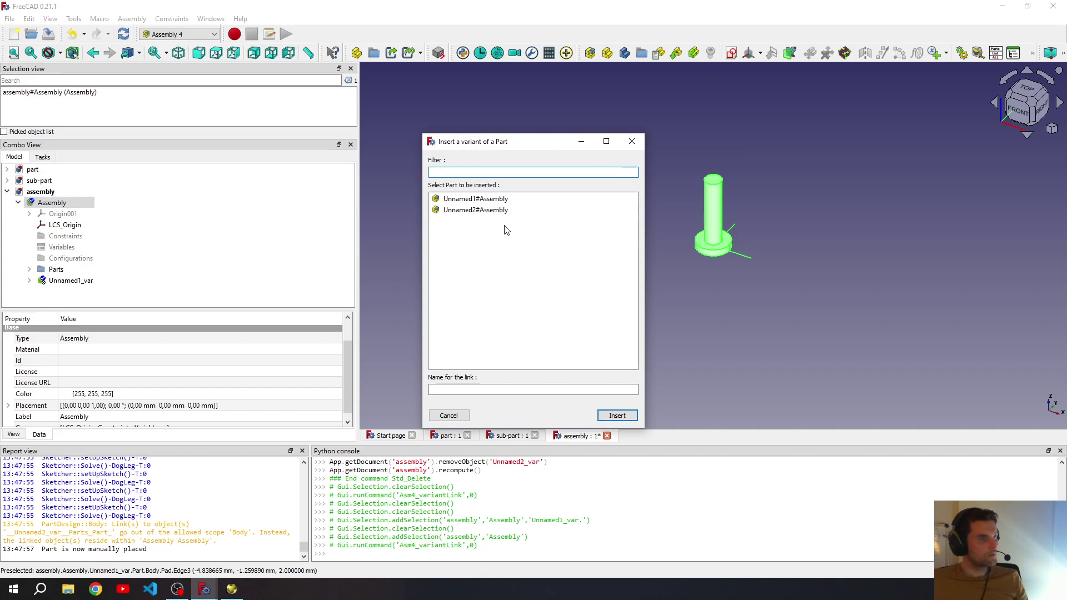
left_click(483, 199)
left_click(612, 418)
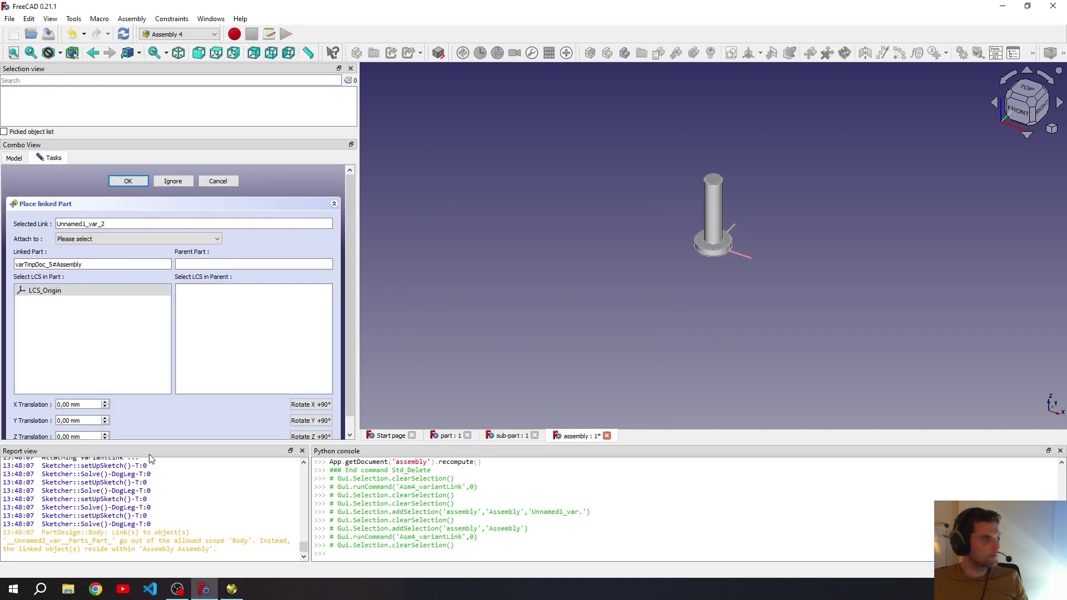
Attach the second variant to the parent assembly's LCS_Origin with an X translation of 20 mm.
left_click(89, 405)
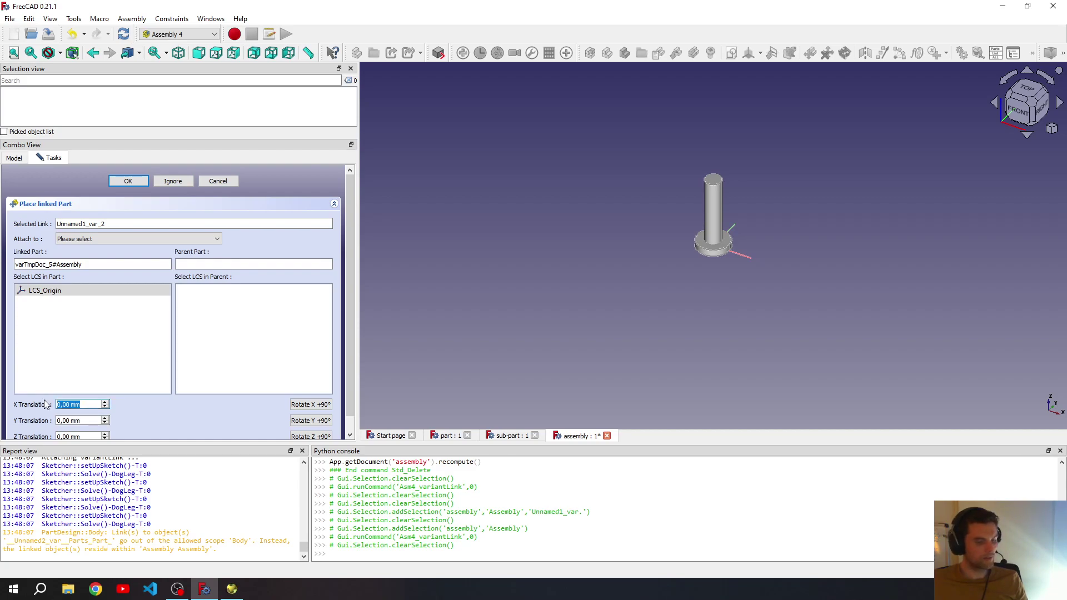
type("20")
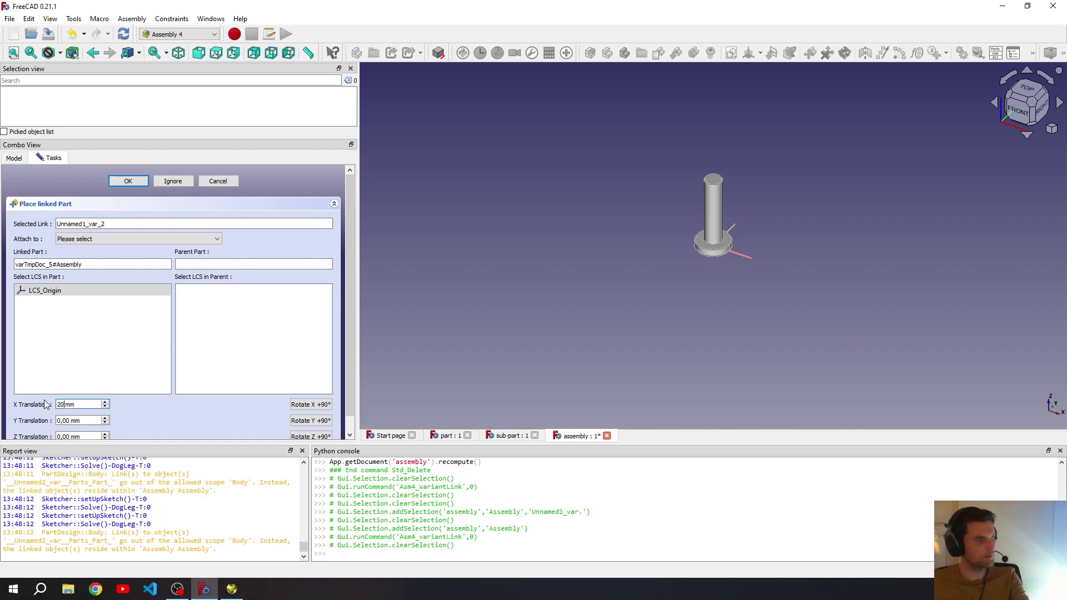
left_click(137, 183)
left_click(209, 238)
left_click(151, 253)
left_click(205, 292)
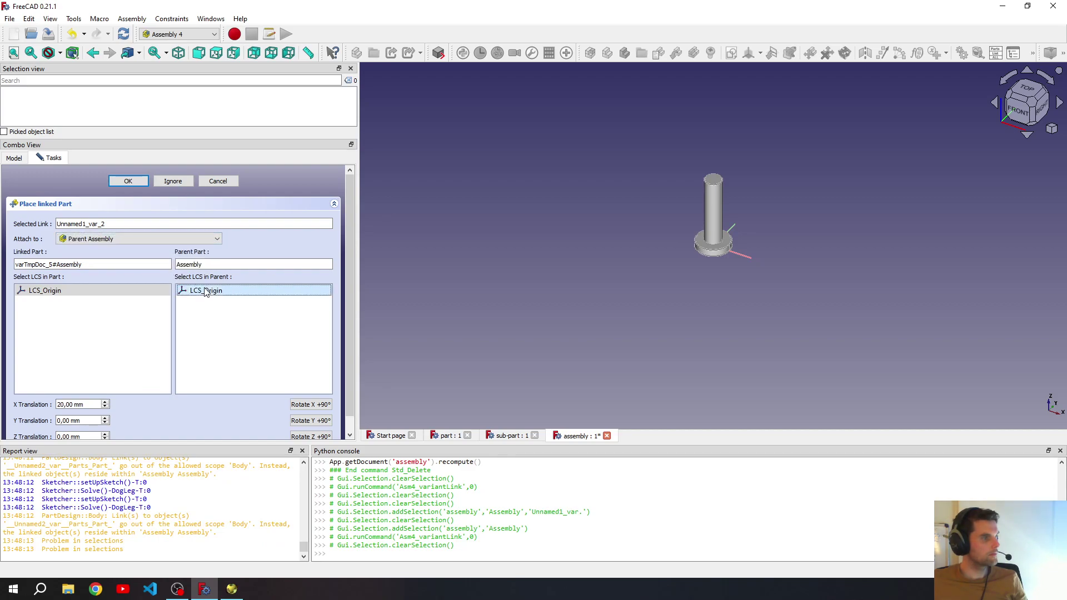
left_click(138, 182)
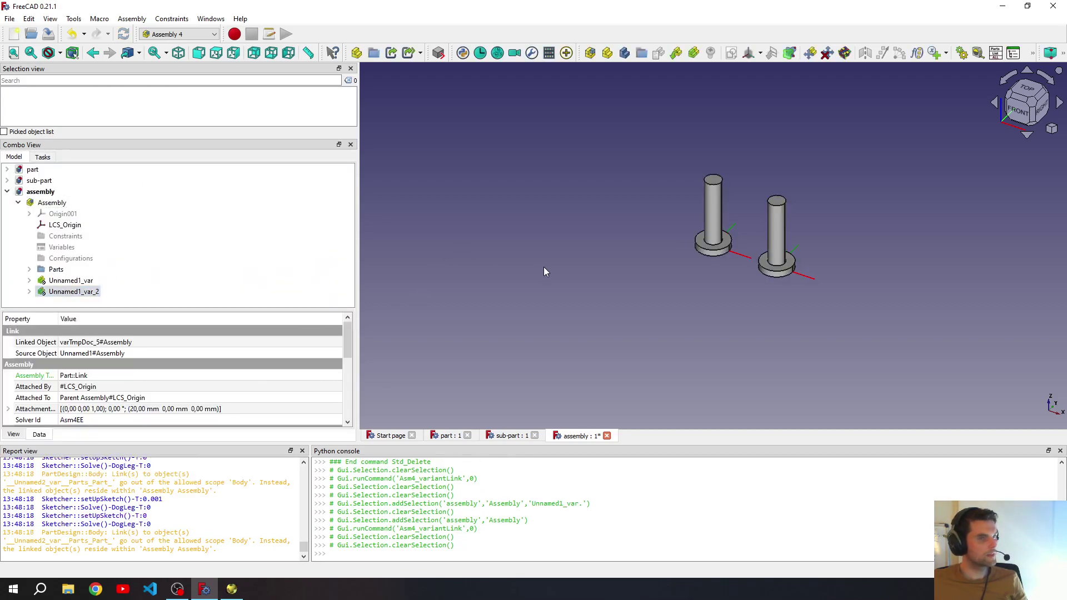
Set the first variant's disc diameter to 15 and its shaft diameter to 3.
left_click(543, 266)
left_click(109, 280)
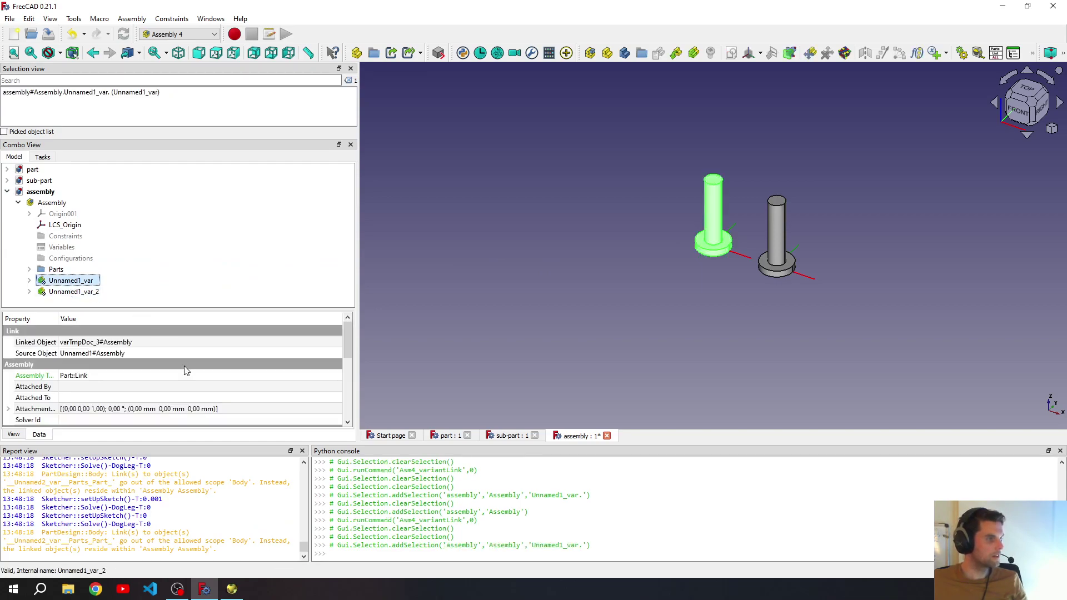
left_click_drag(347, 350, 345, 406)
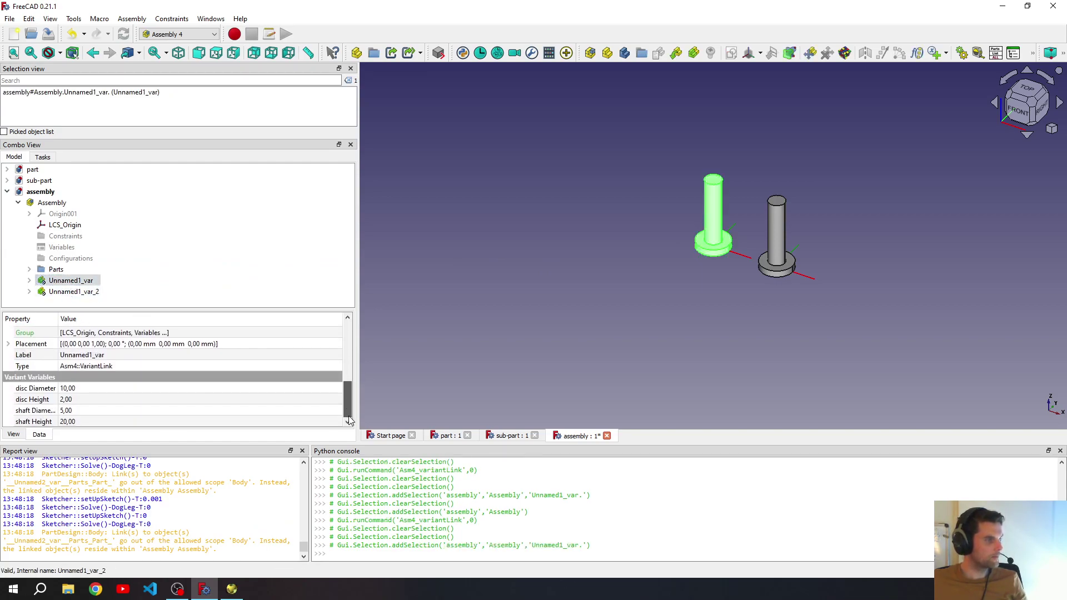
left_click(221, 388)
type("15")
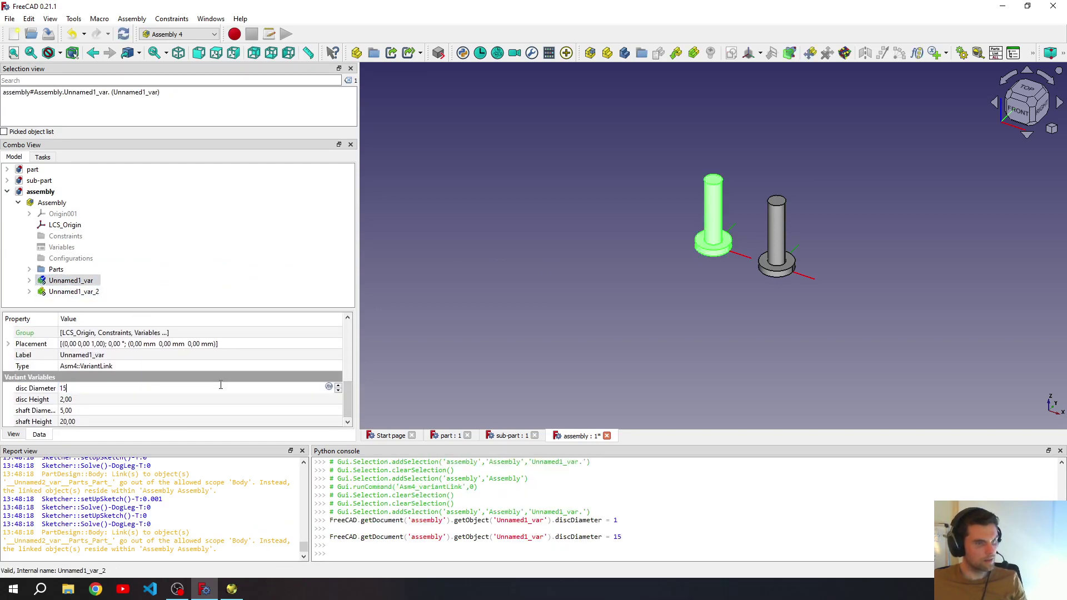
left_click(77, 410)
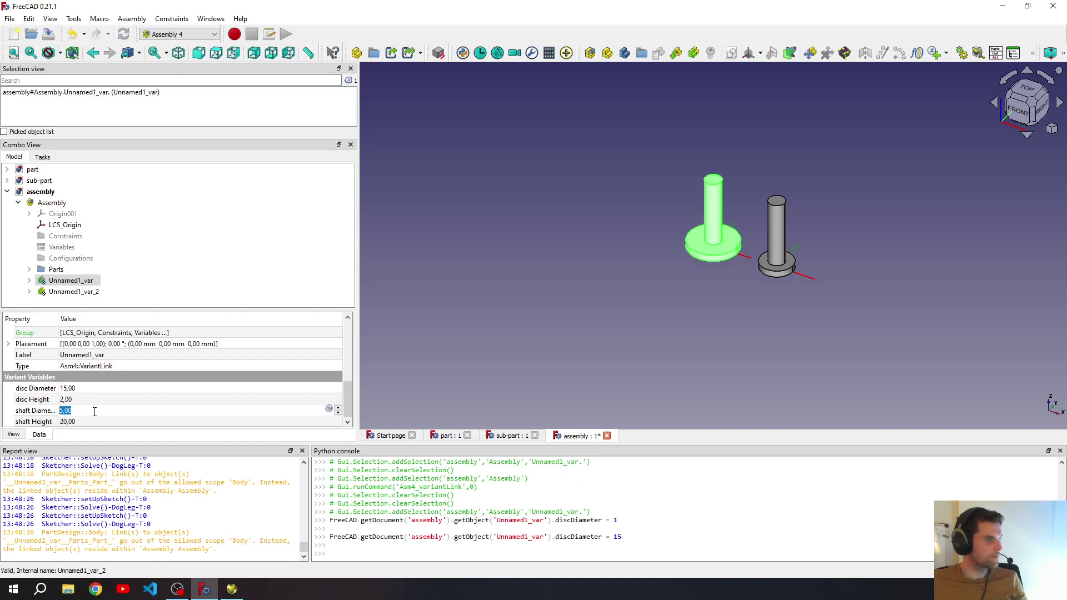
type("3")
Set the first variant's disc height to 3 and its shaft height to 10.
left_click(80, 399)
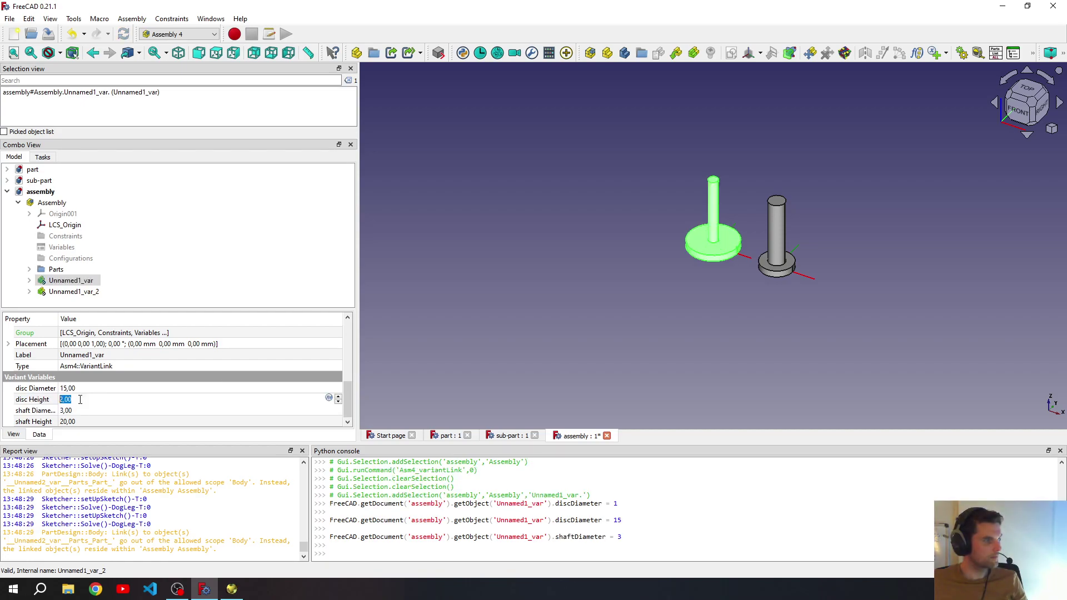
type("3")
left_click(111, 422)
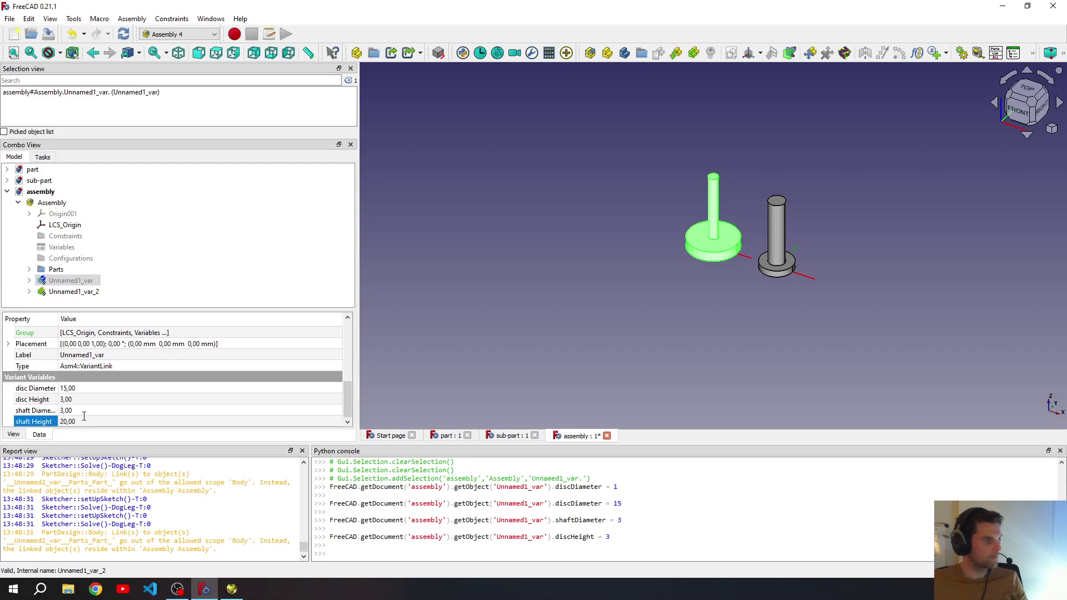
type("10")
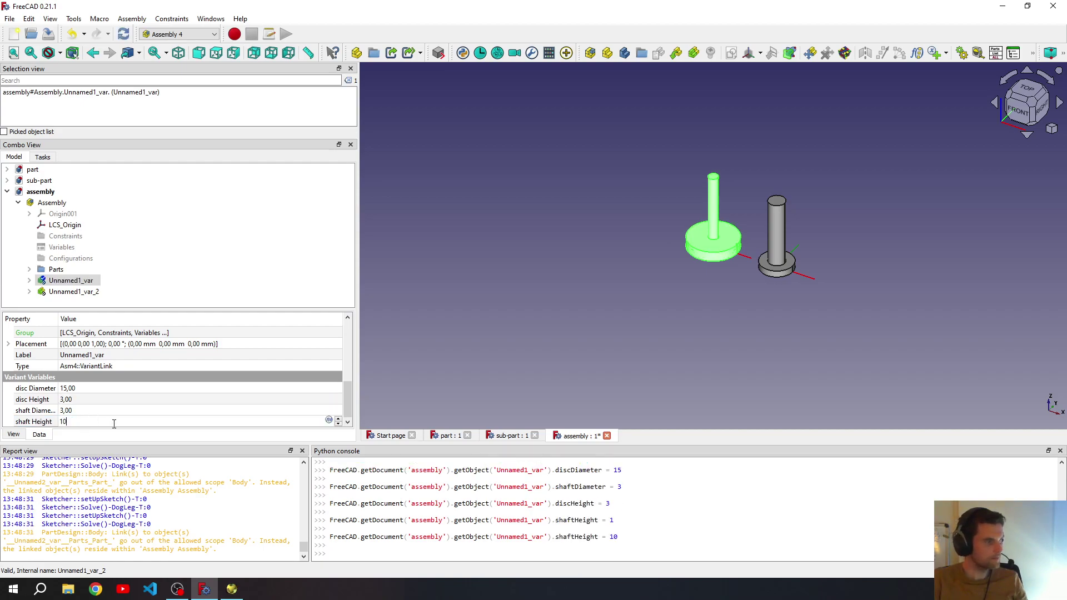
left_click(580, 237)
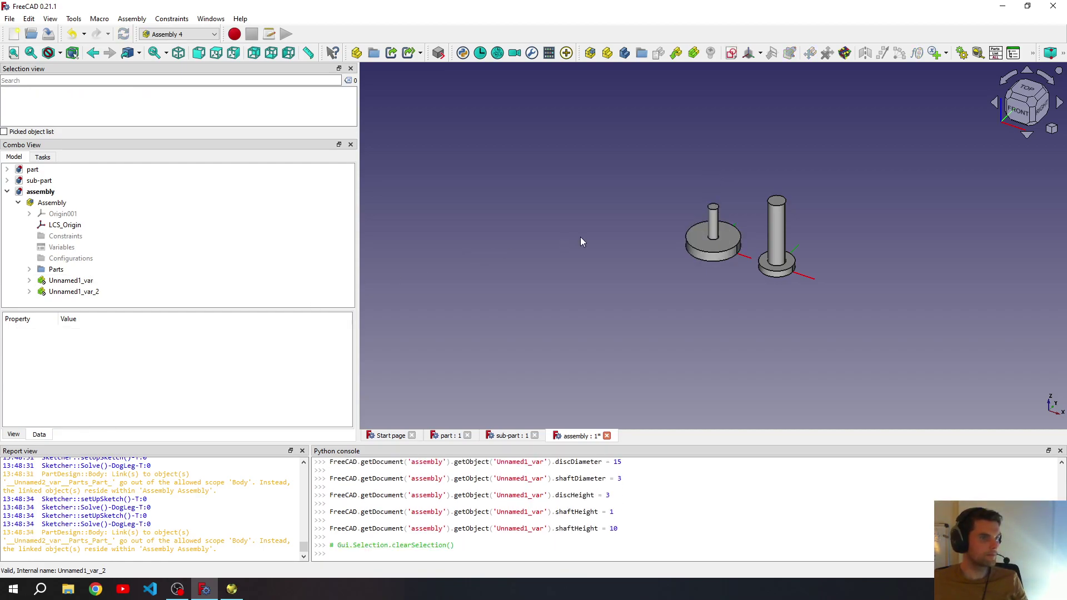
Set the second variant's disc diameter to 15 and its disc height to 3.
left_click(74, 292)
scroll(137, 372, "down", 6)
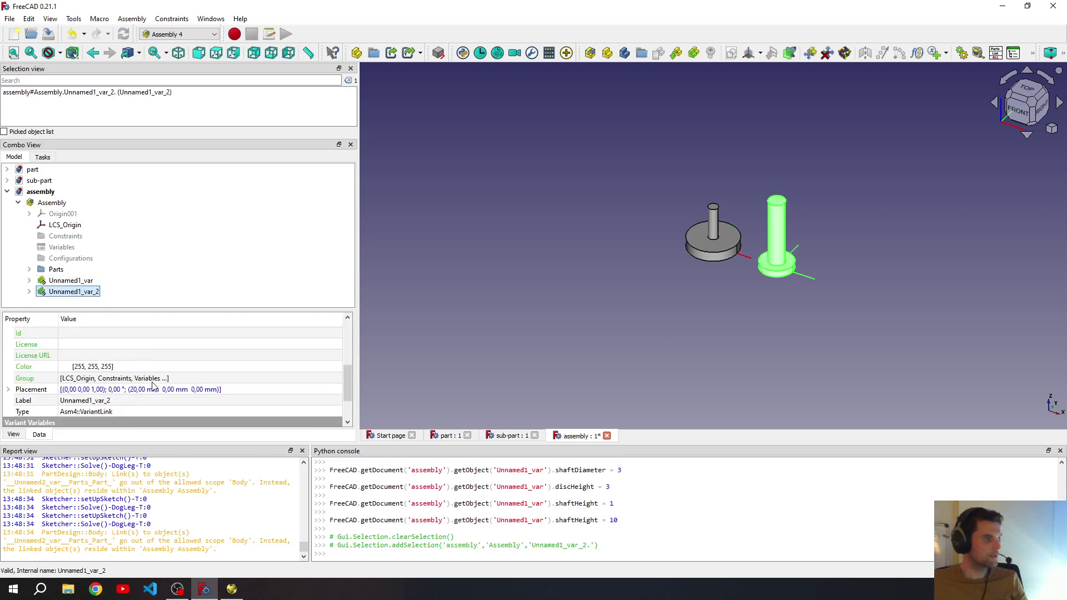
scroll(140, 382, "down", 1)
left_click(102, 388)
type("15")
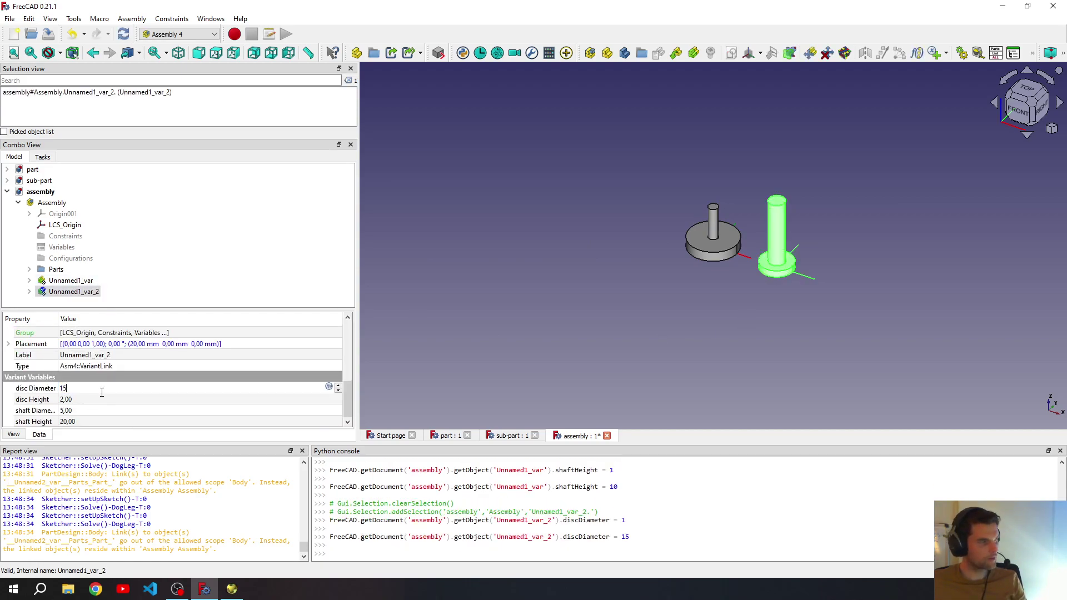
key("Return")
scroll(89, 399, "down", 5)
left_click(83, 397)
type("3")
key("Return")
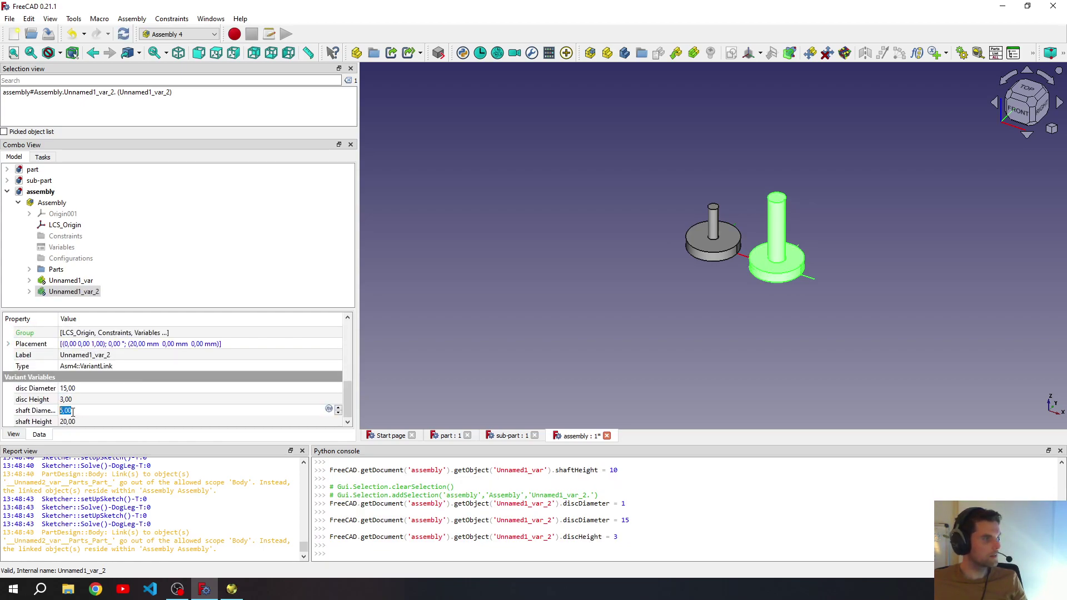
left_click(526, 274)
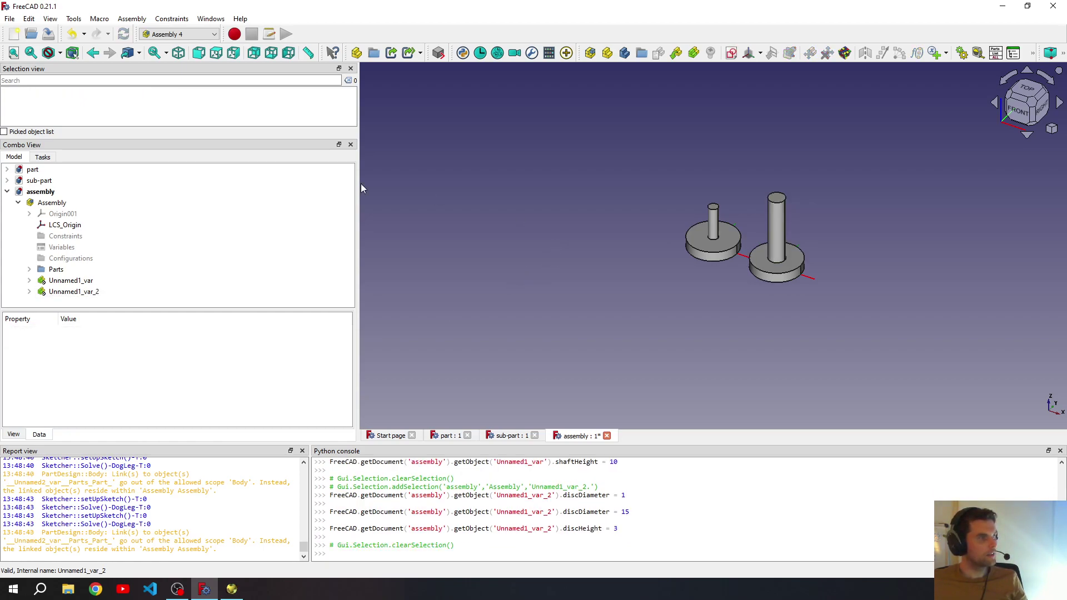
Collapse the assembly document's model tree.
left_click(17, 202)
left_click(7, 192)
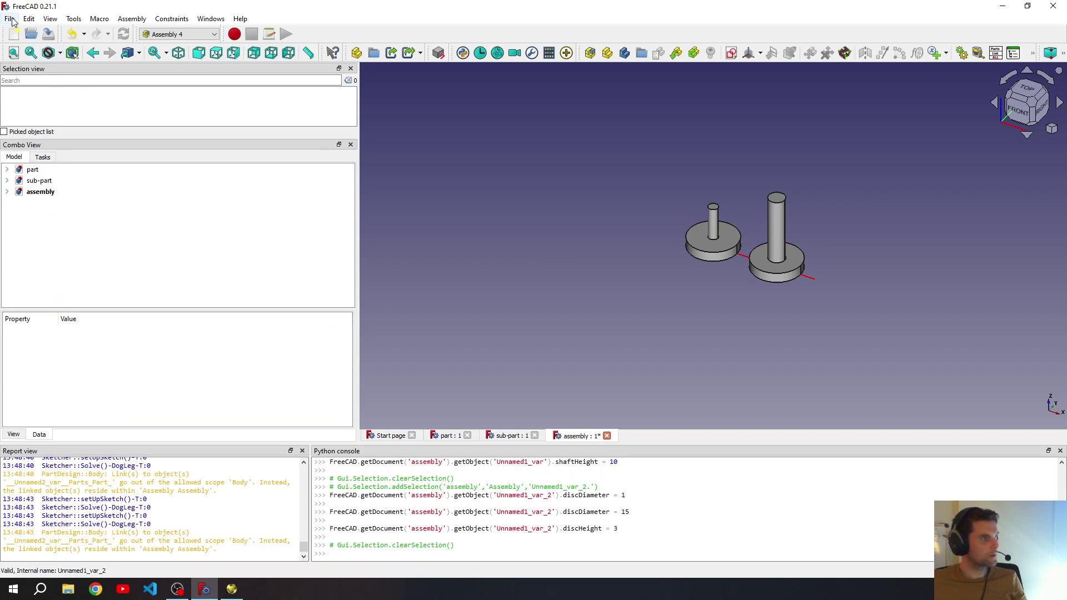
Save the assembly document.
left_click(29, 19)
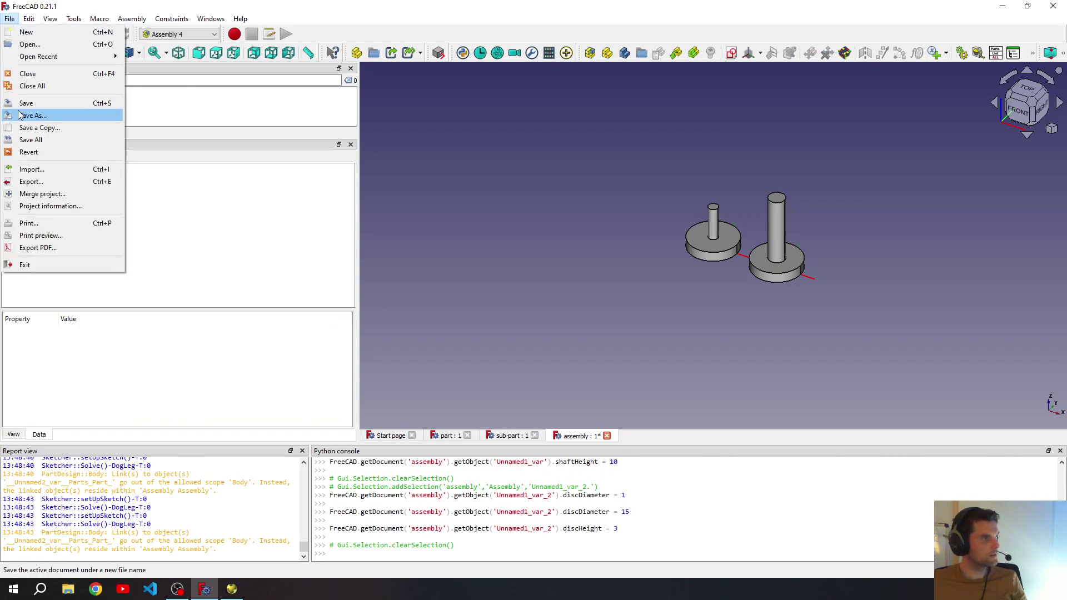
left_click(29, 102)
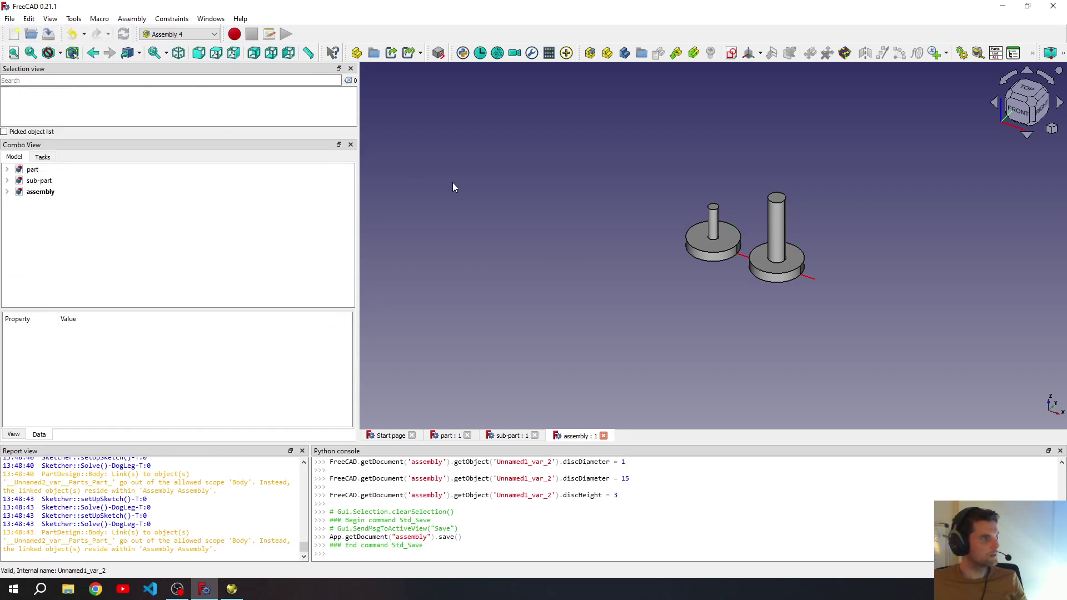
Open the sketch beneath the Pad in the sub-part document's body for editing.
left_click(7, 181)
left_click(30, 258)
left_click(41, 269)
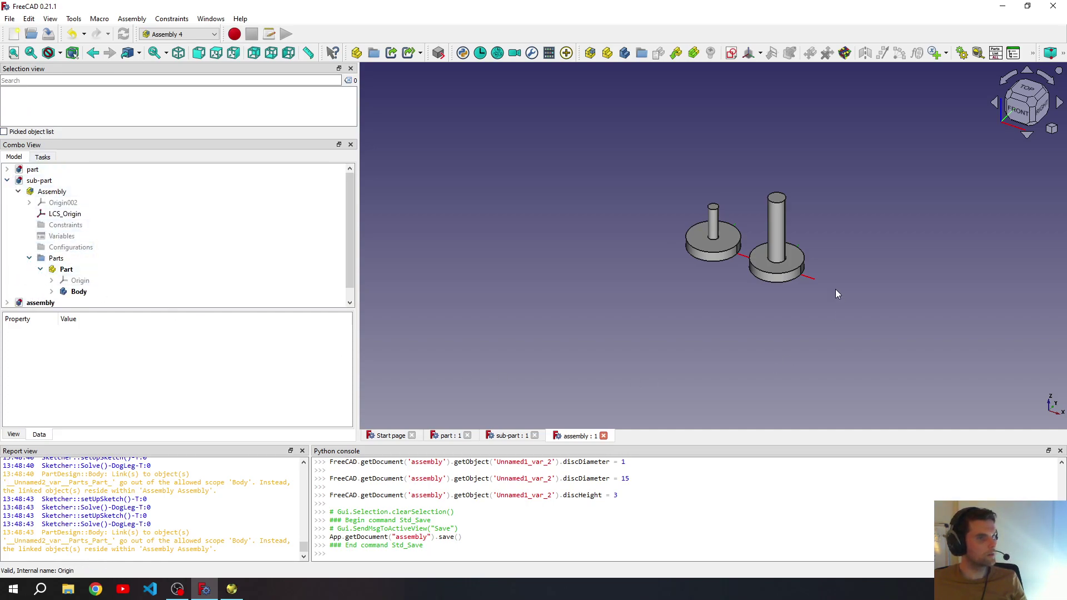
left_click(52, 292)
scroll(102, 284, "down", 1)
left_click(63, 281)
scroll(98, 283, "down", 1)
double_click(95, 282)
scroll(772, 246, "up", 10)
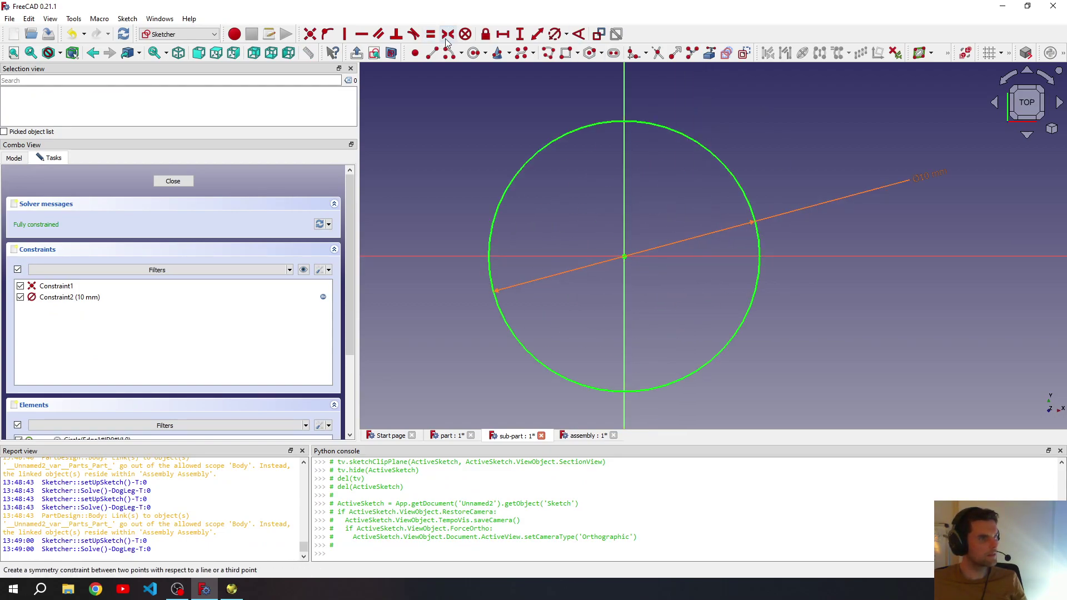
Add a circle with a radius of about 1.1 mm centred on the sketch origin to cut a hole through the disc, and close the sketch.
left_click(474, 54)
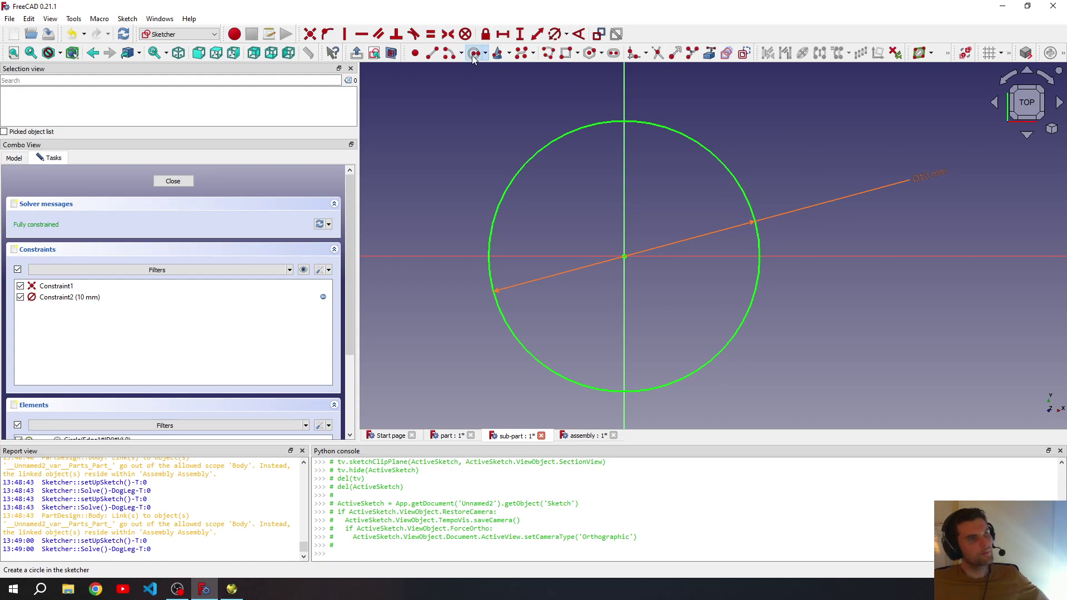
left_click(624, 257)
left_click(643, 280)
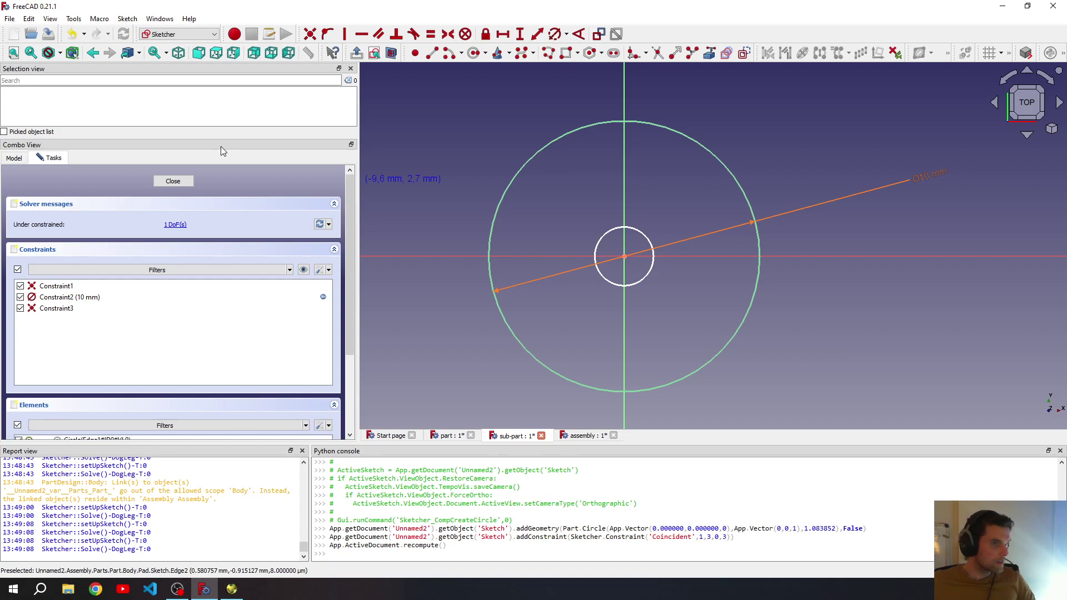
left_click(177, 181)
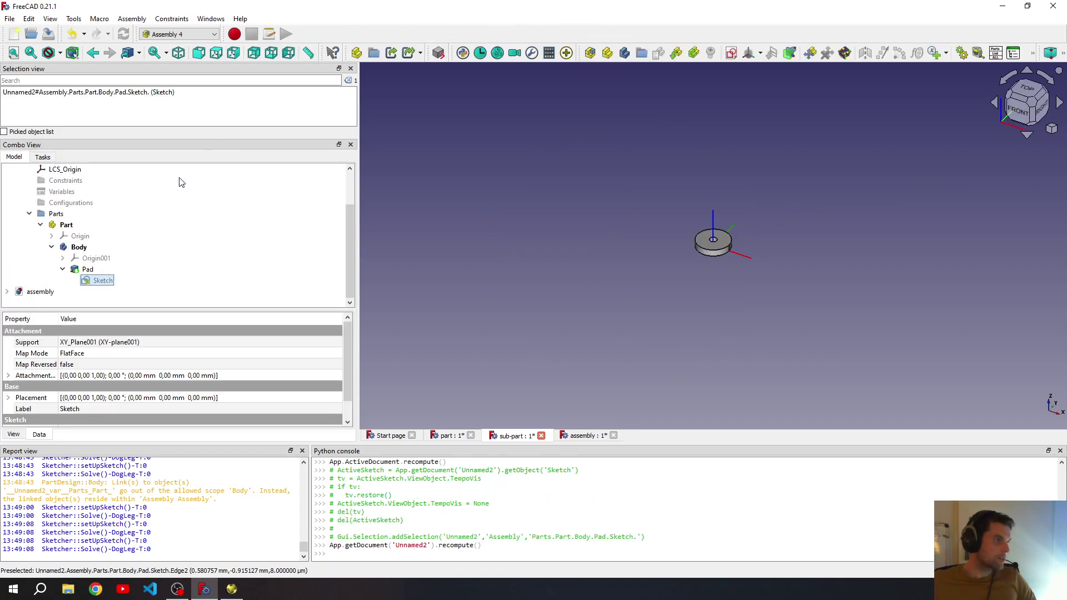
scroll(766, 250, "up", 6)
middle_click_drag(550, 204, 600, 197)
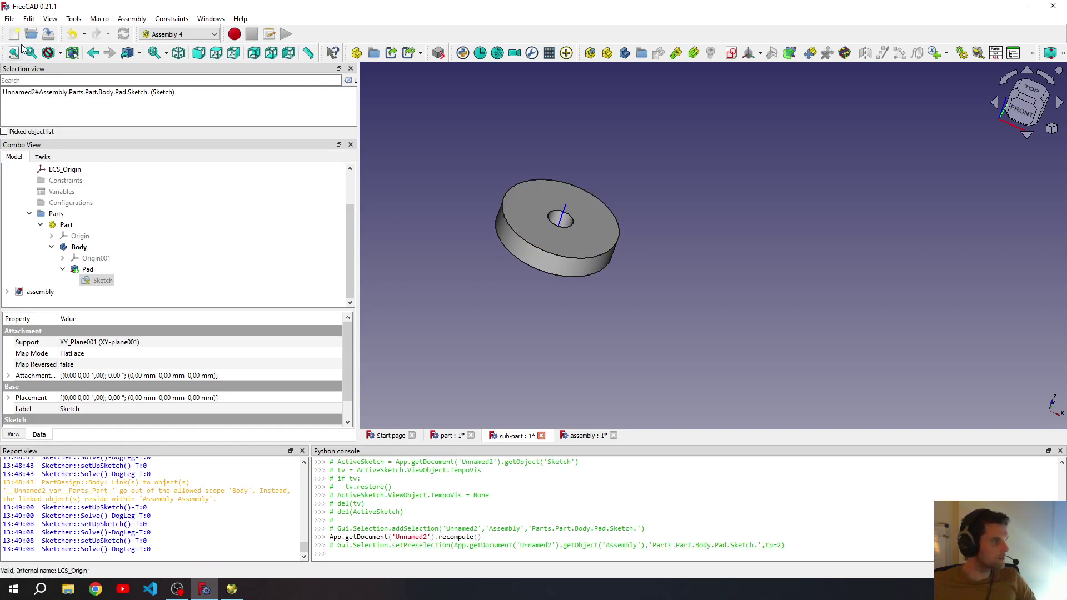
Save the sub-part document and collapse its model tree.
left_click(10, 20)
left_click(28, 105)
scroll(78, 208, "up", 2)
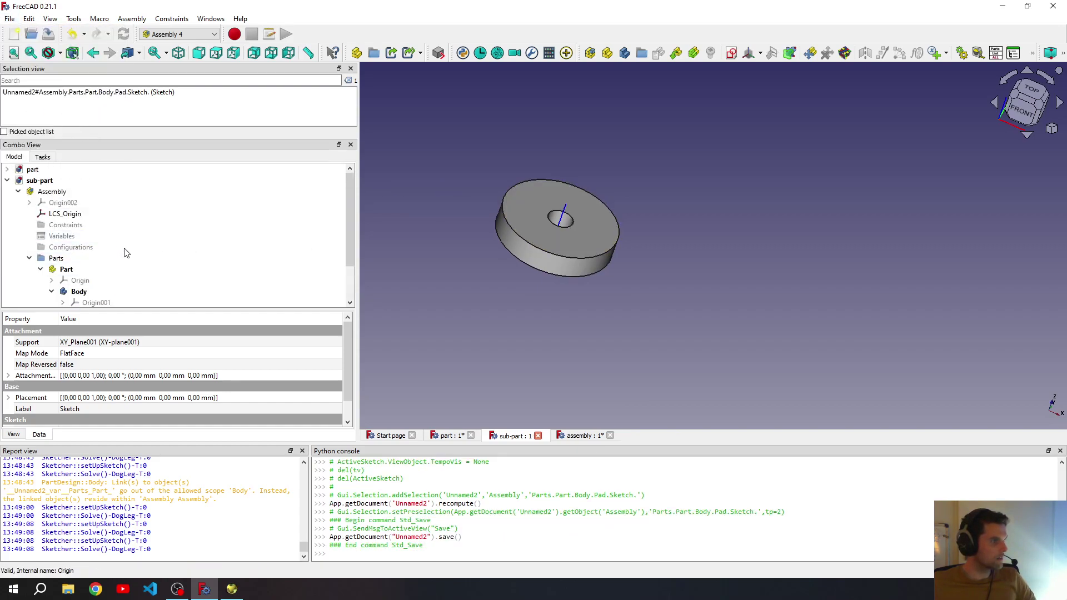
left_click(18, 191)
left_click(7, 180)
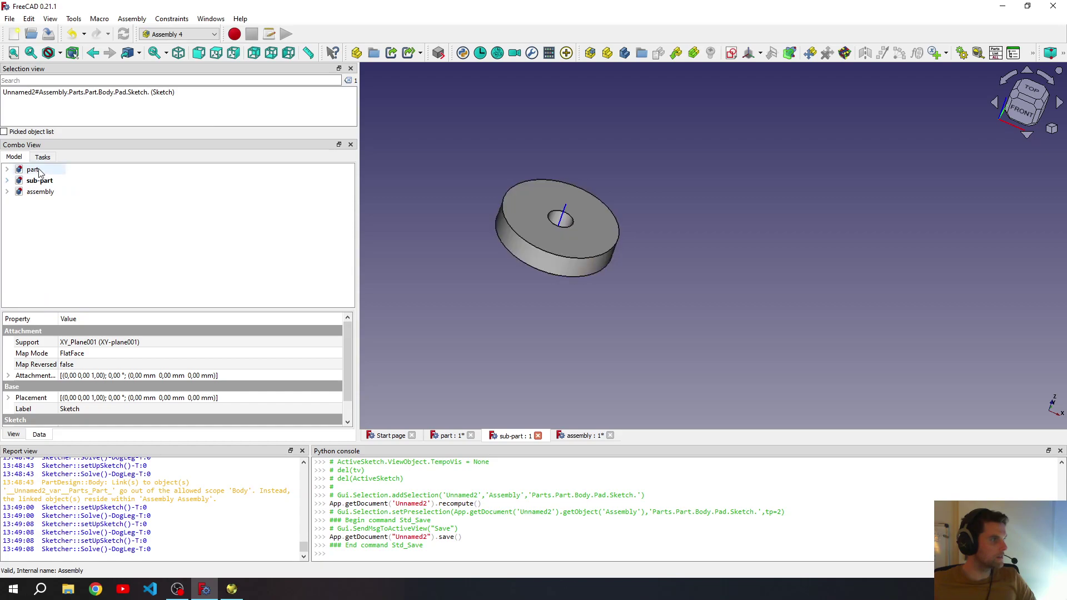
Activate the assembly document and close all open documents, saving the changes to part and assembly.
double_click(35, 196)
middle_click_drag(774, 260, 827, 153)
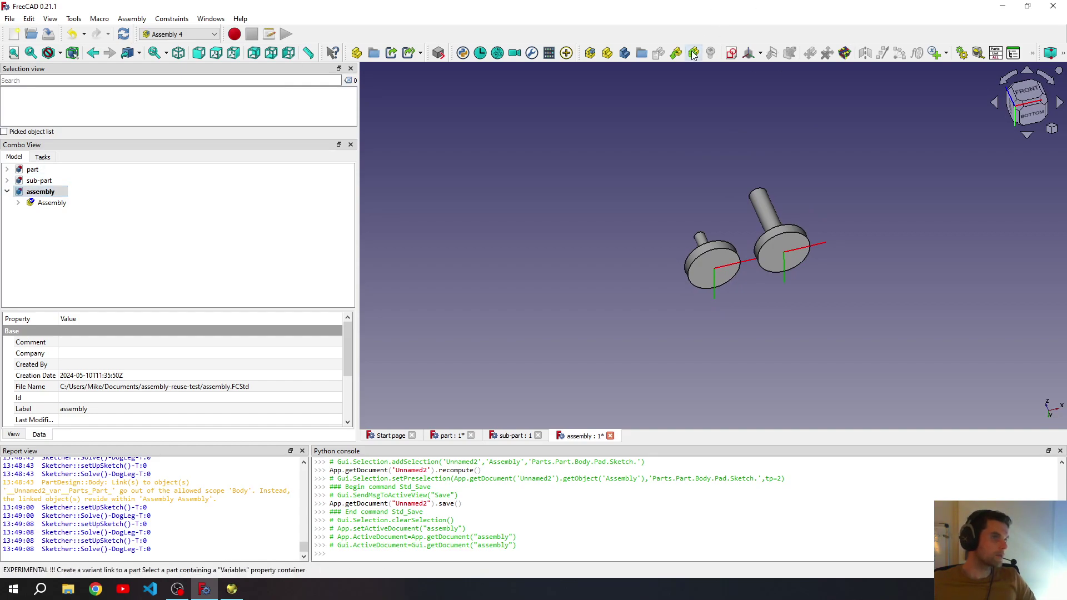
left_click(9, 19)
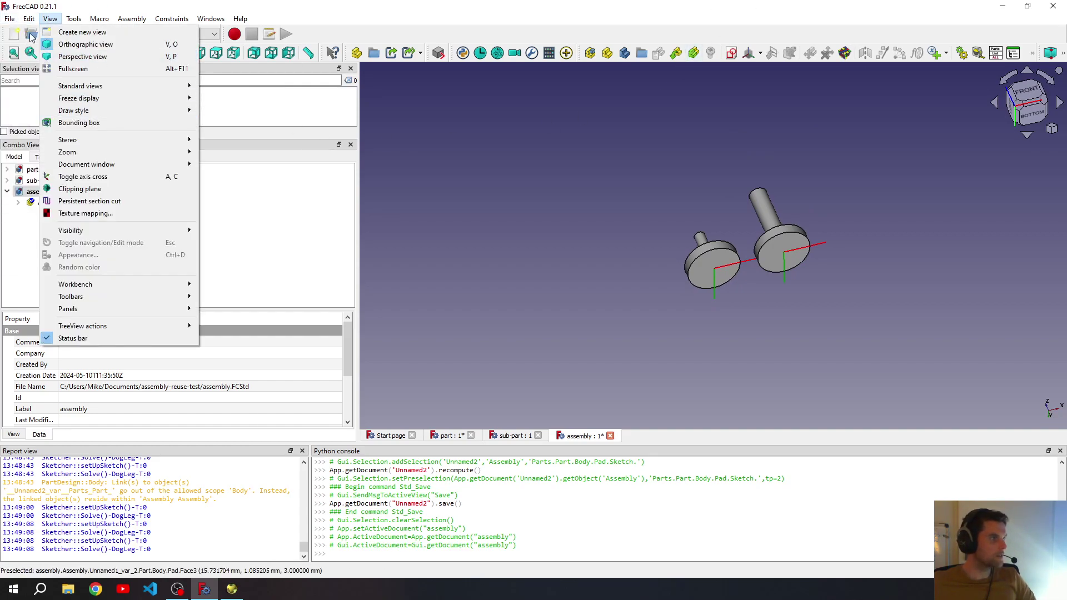
left_click(32, 86)
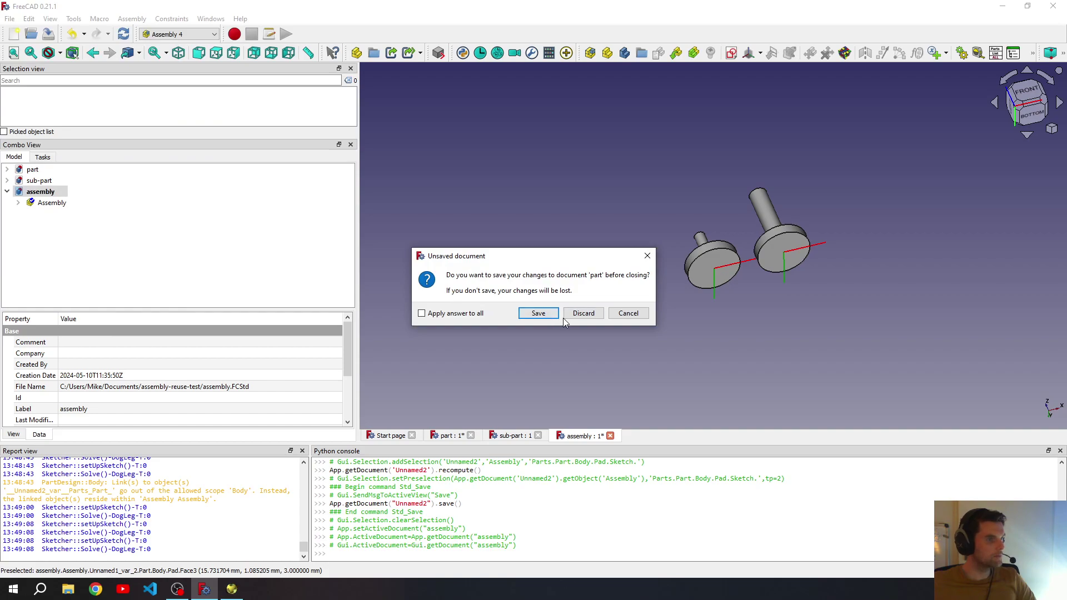
left_click(538, 314)
left_click(533, 313)
Reopen assembly.FCStd and inspect the undersides of both disc variants for the central hole.
left_click(31, 34)
double_click(249, 90)
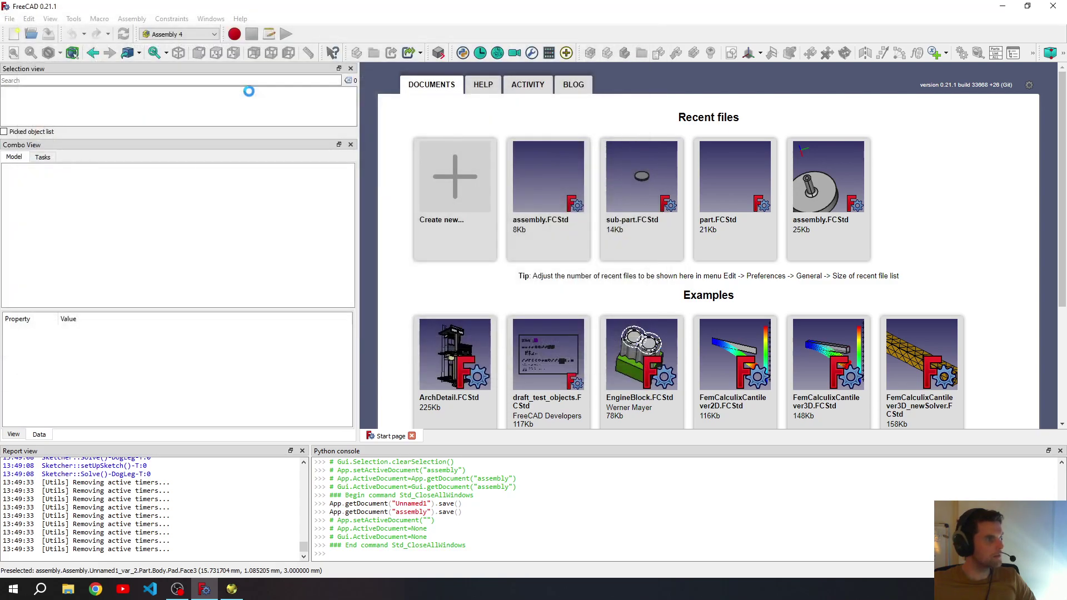
middle_click_drag(592, 213, 709, 261)
scroll(709, 255, "down", 5)
scroll(722, 196, "up", 10)
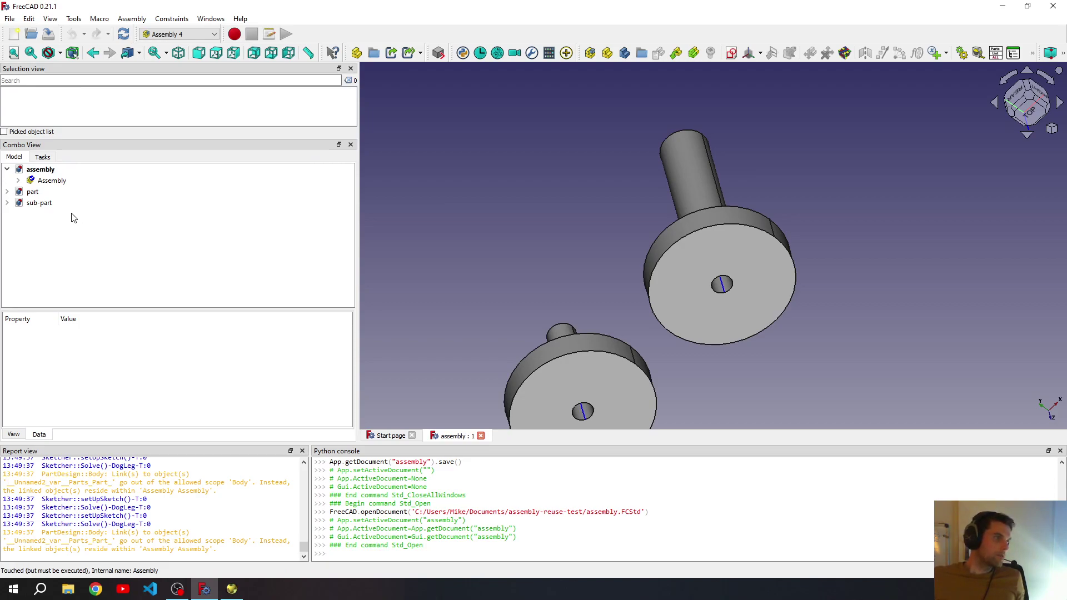
middle_click_drag(525, 250, 534, 279)
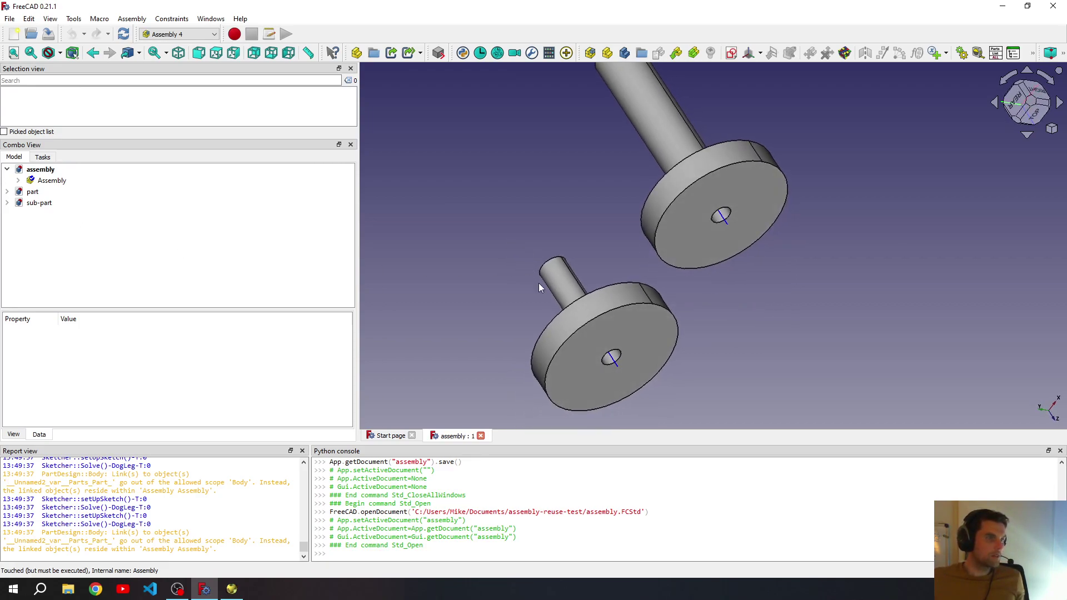
Look over the assembly, part and sub-part document entries and view both disc-and-shaft variants from above.
left_click(30, 203)
left_click(32, 192)
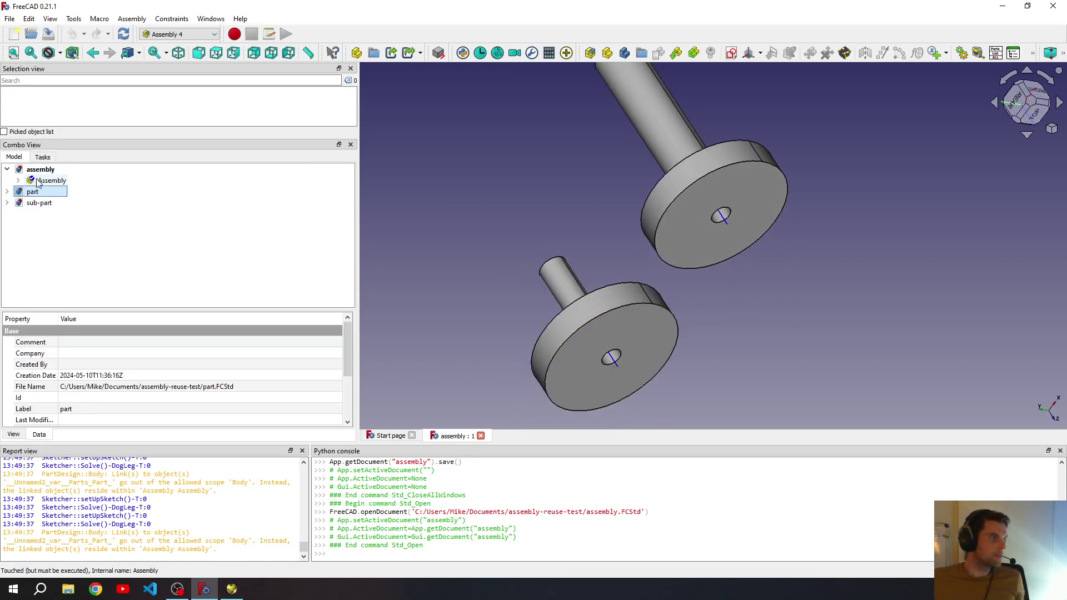
left_click(39, 169)
left_click(33, 193)
left_click(39, 204)
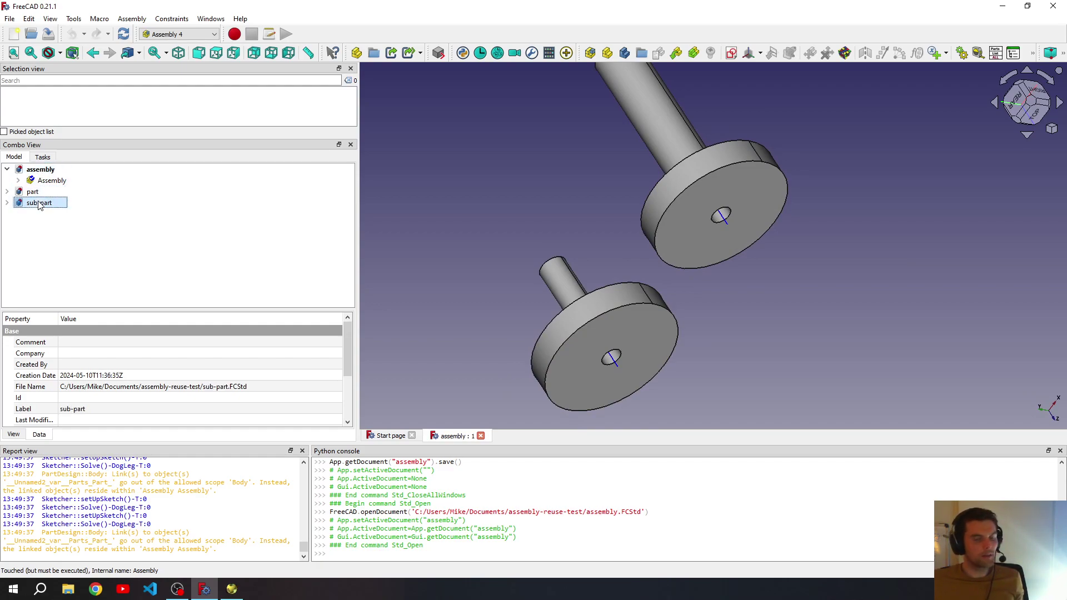
scroll(956, 332, "down", 2)
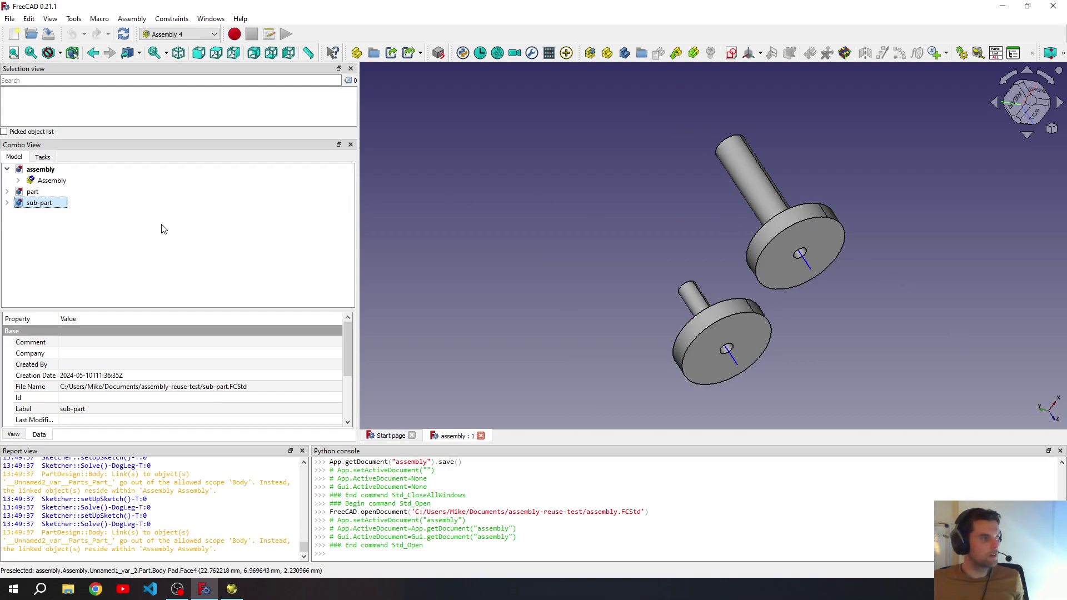
middle_click_drag(737, 217, 942, 265)
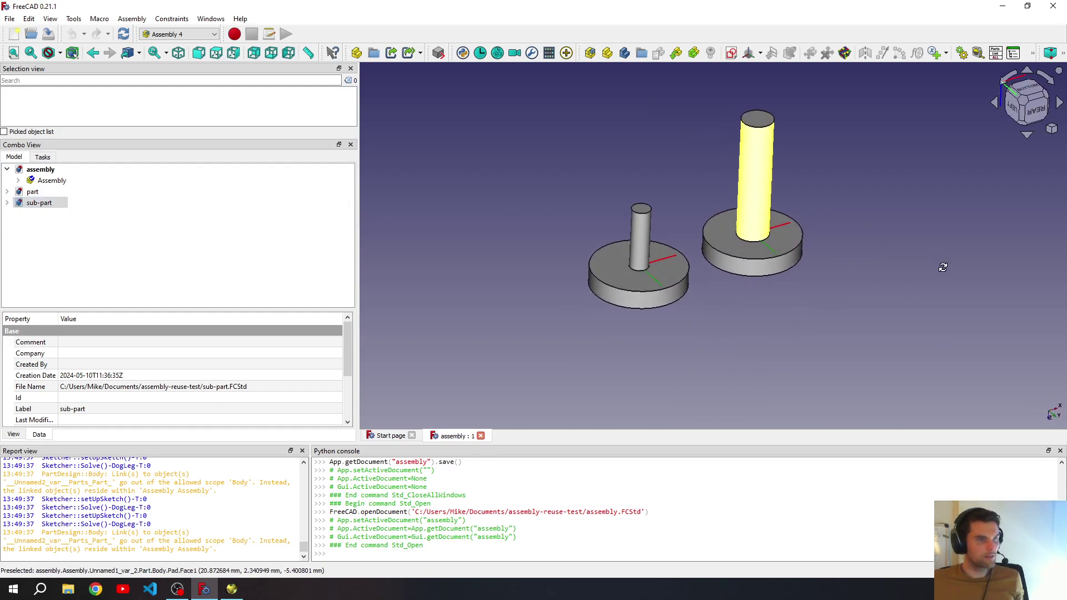
scroll(816, 153, "up", 2)
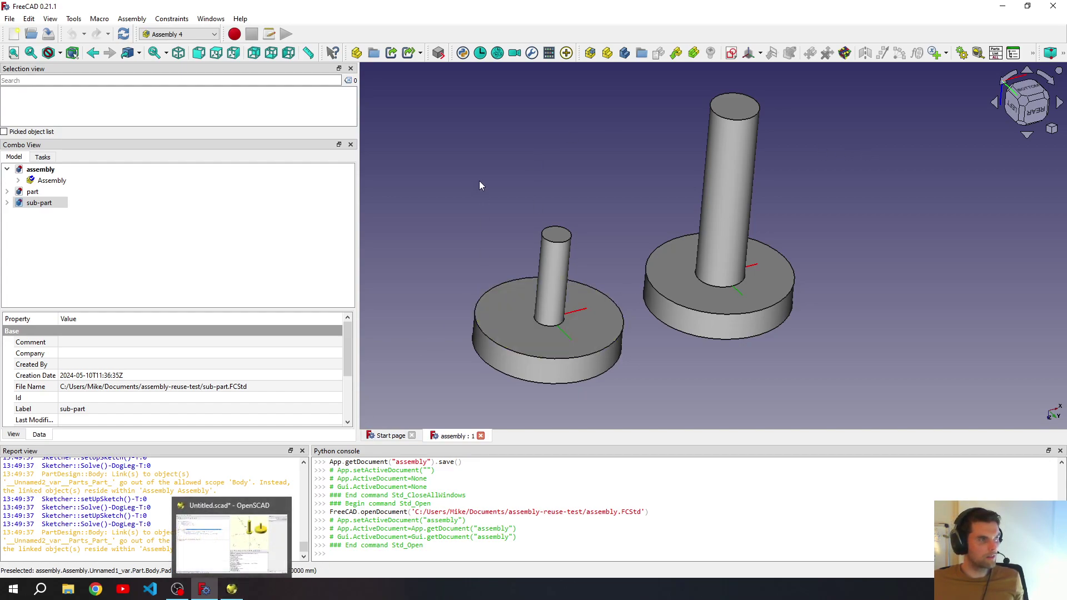
Switch to OpenSCAD to compare its part module code and preview with the assembly, and return to FreeCAD.
left_click(232, 595)
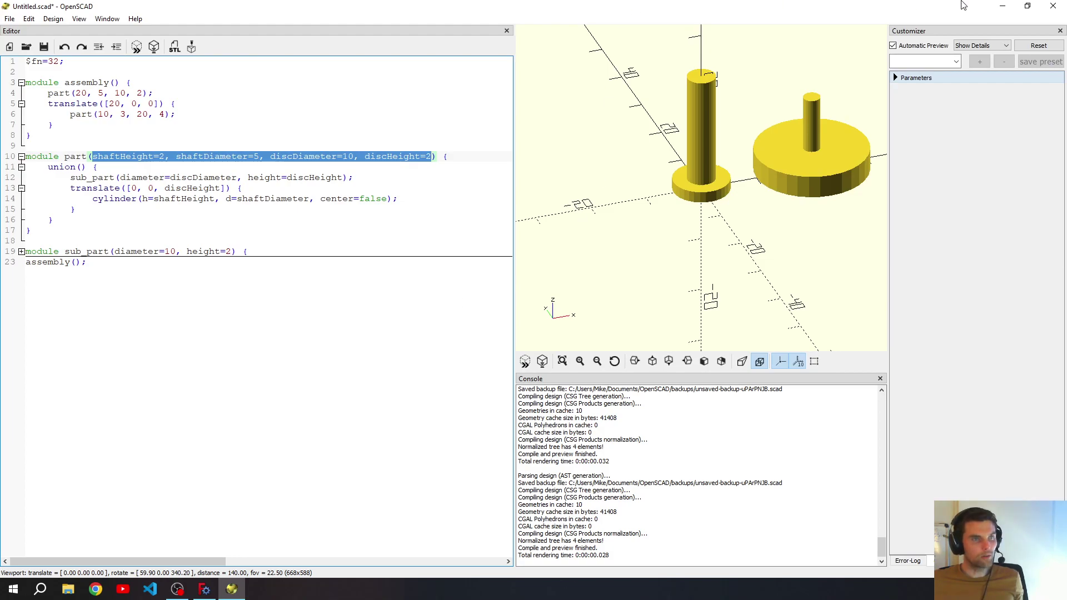
left_click(997, 11)
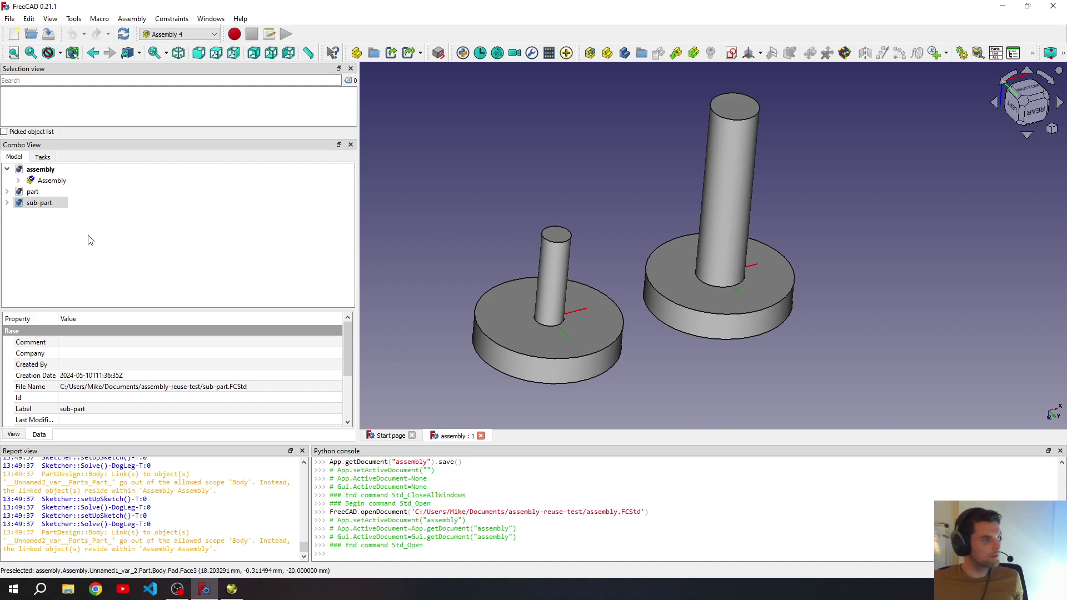
Collapse the assembly tree and check the contents of the part and sub-part documents, leaving both collapsed.
left_click(7, 170)
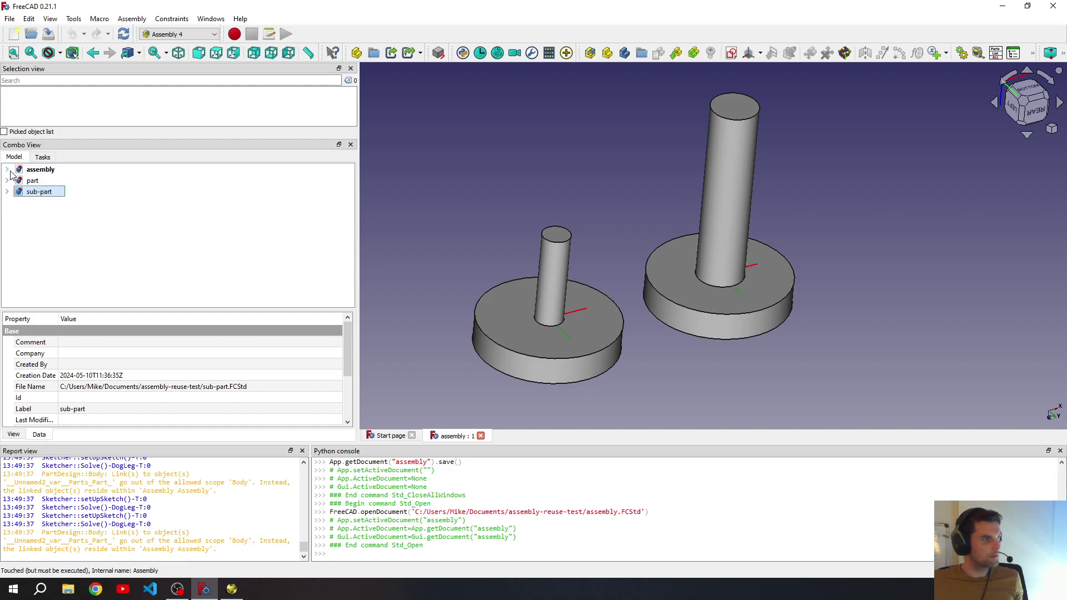
left_click(7, 181)
left_click(7, 203)
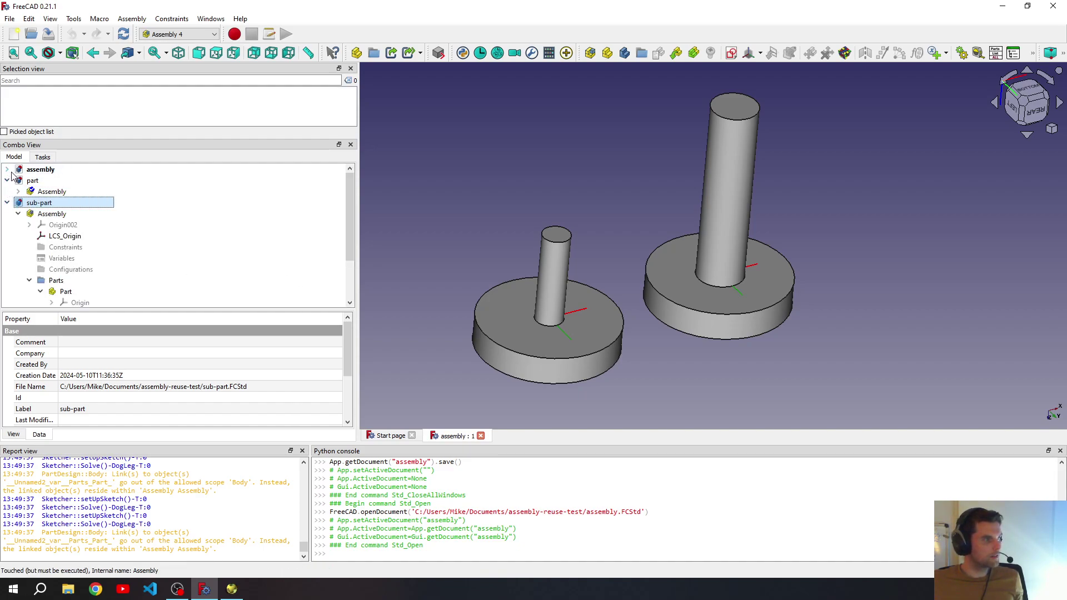
left_click(6, 202)
left_click(6, 181)
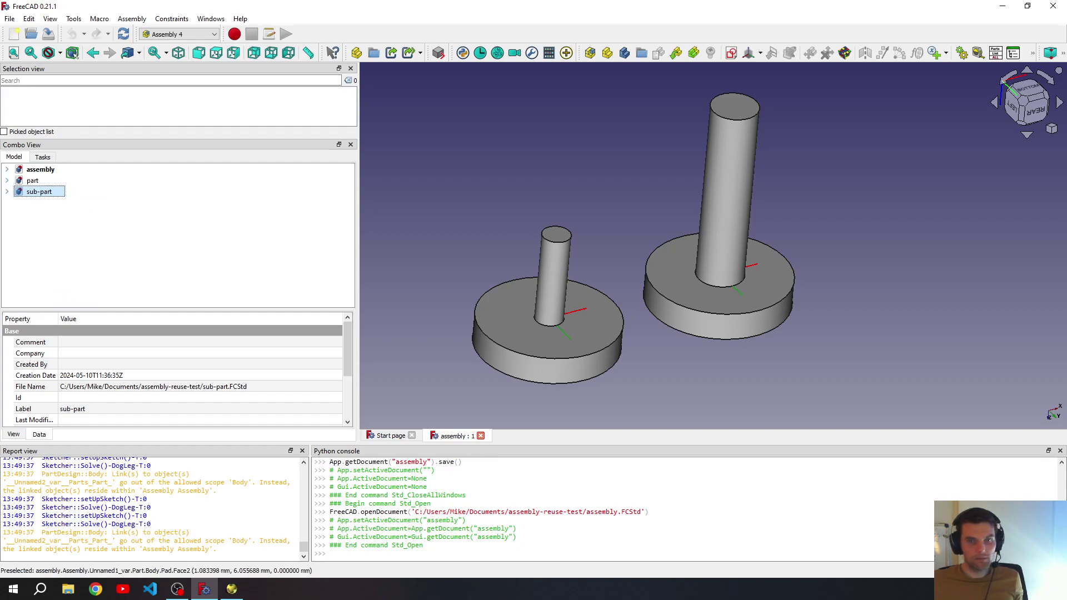